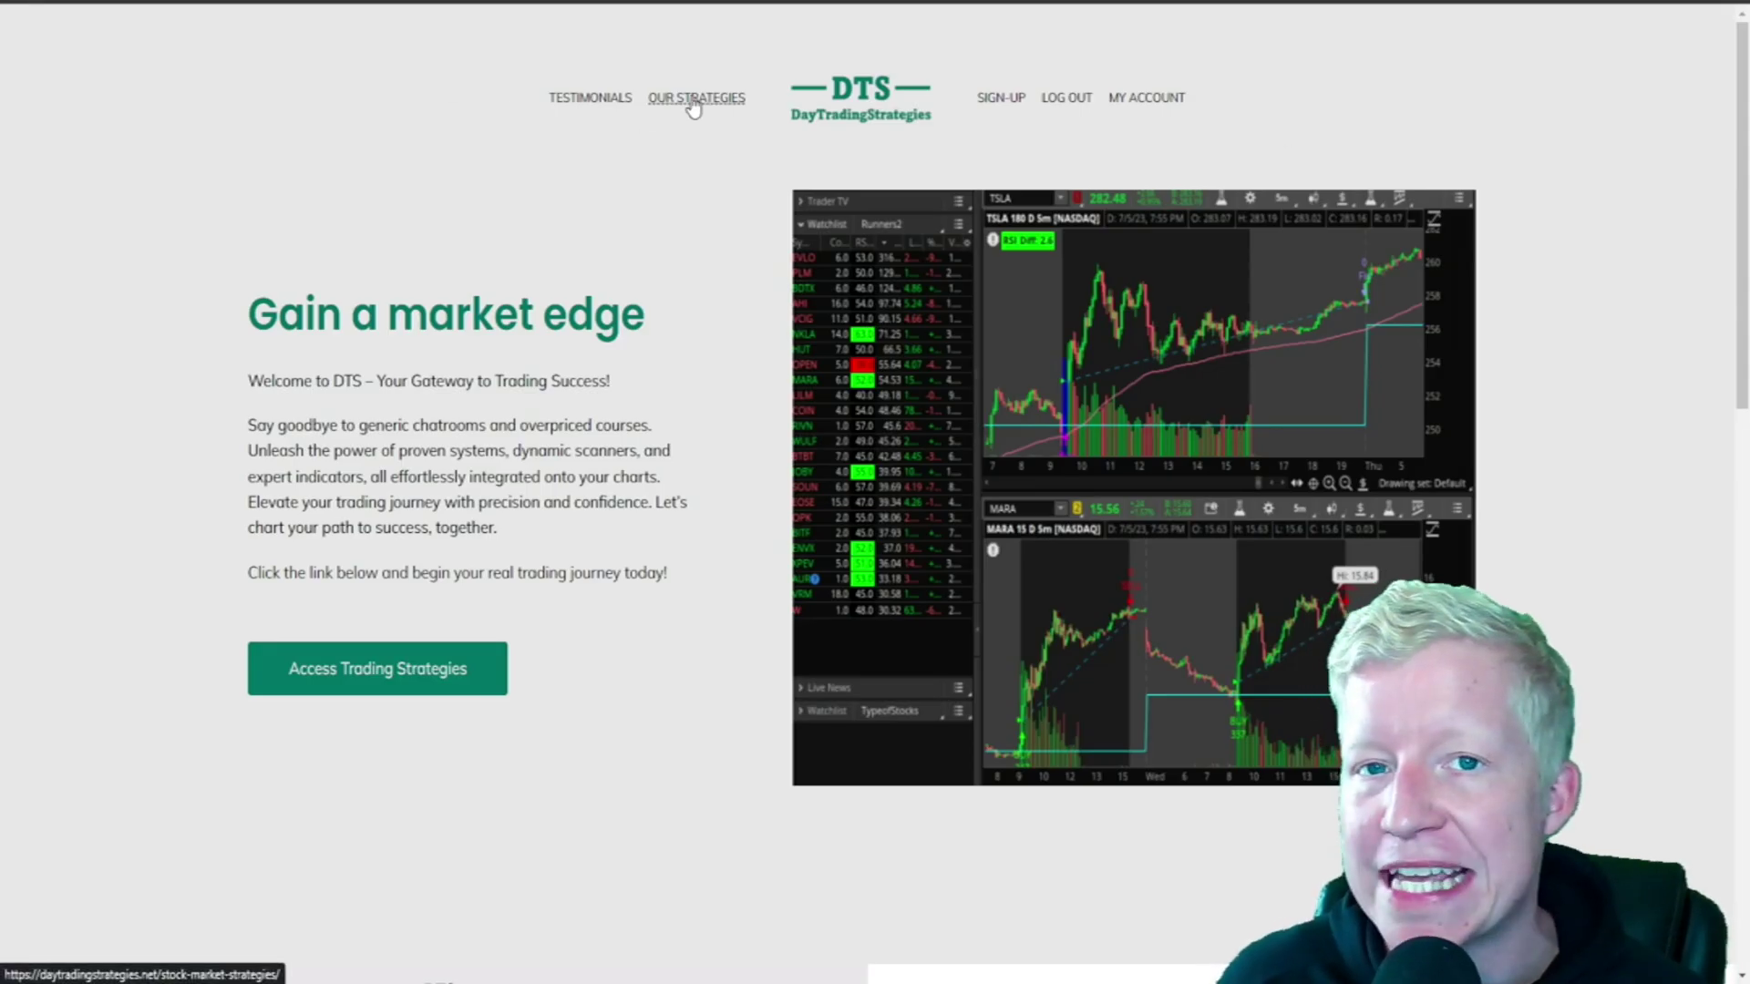
Step: Go from OUR STRATEGIES through the site's thinkorswim page to its Day Trading strategies
{"action": "left_click", "coordinate": [692, 100]}
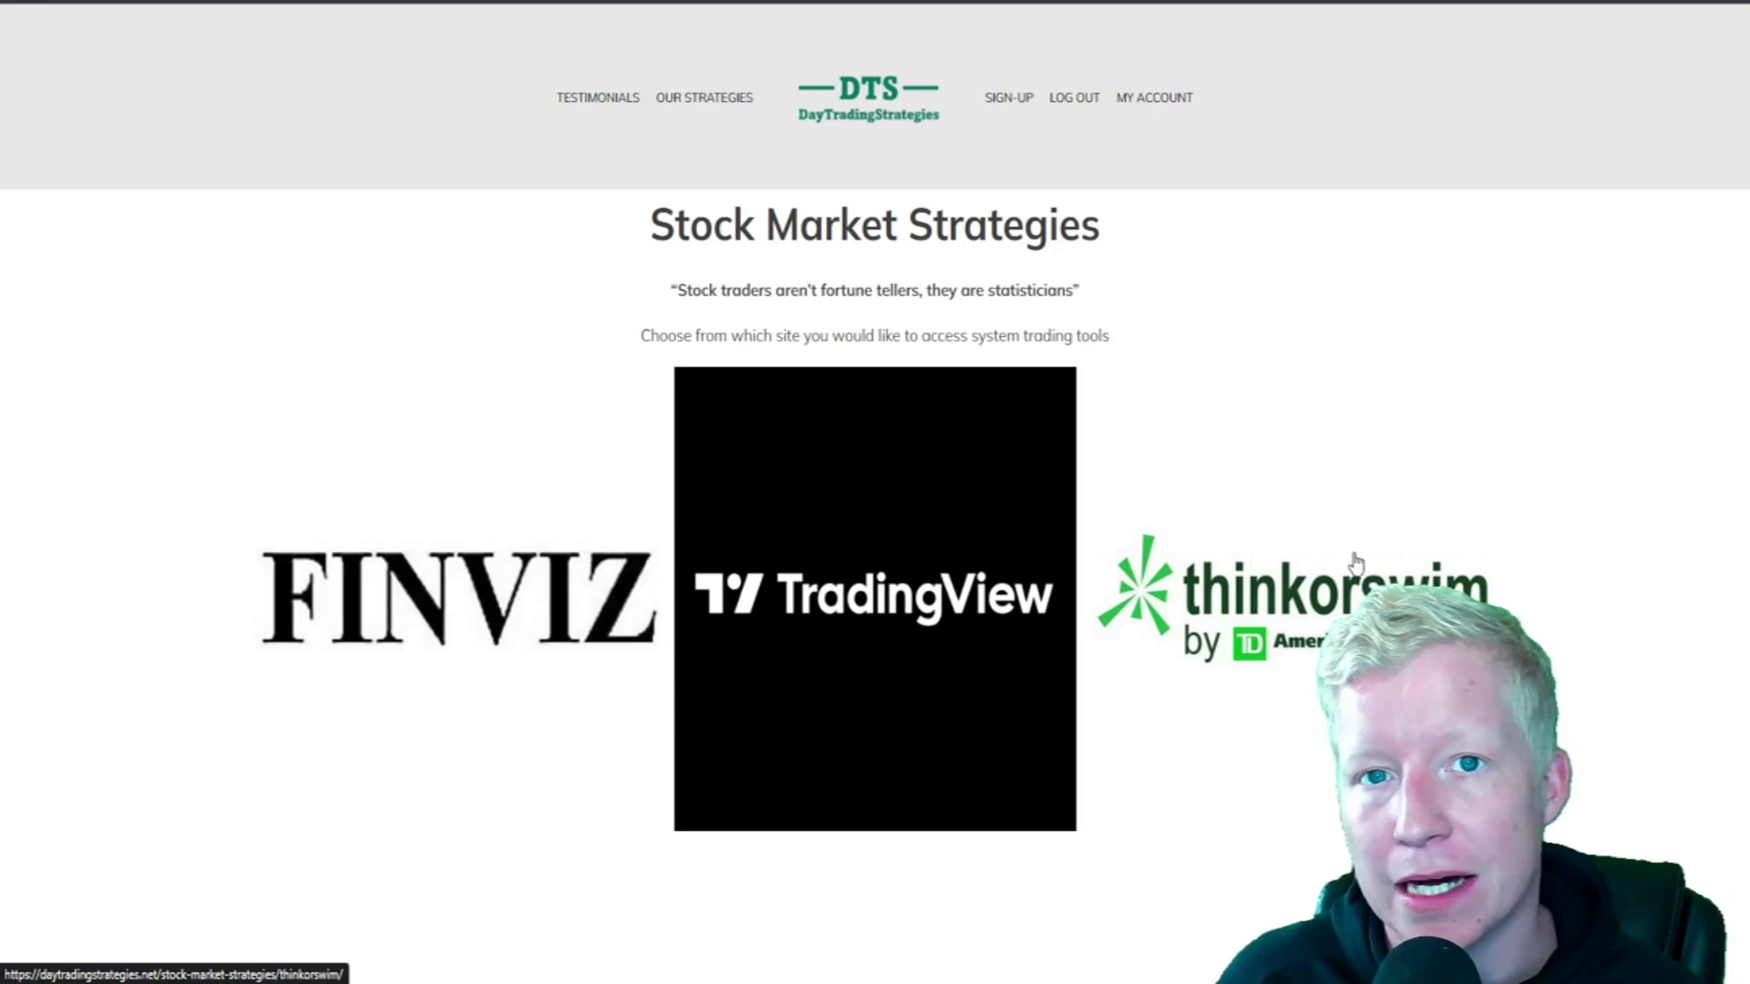
{"action": "left_click", "coordinate": [1361, 608]}
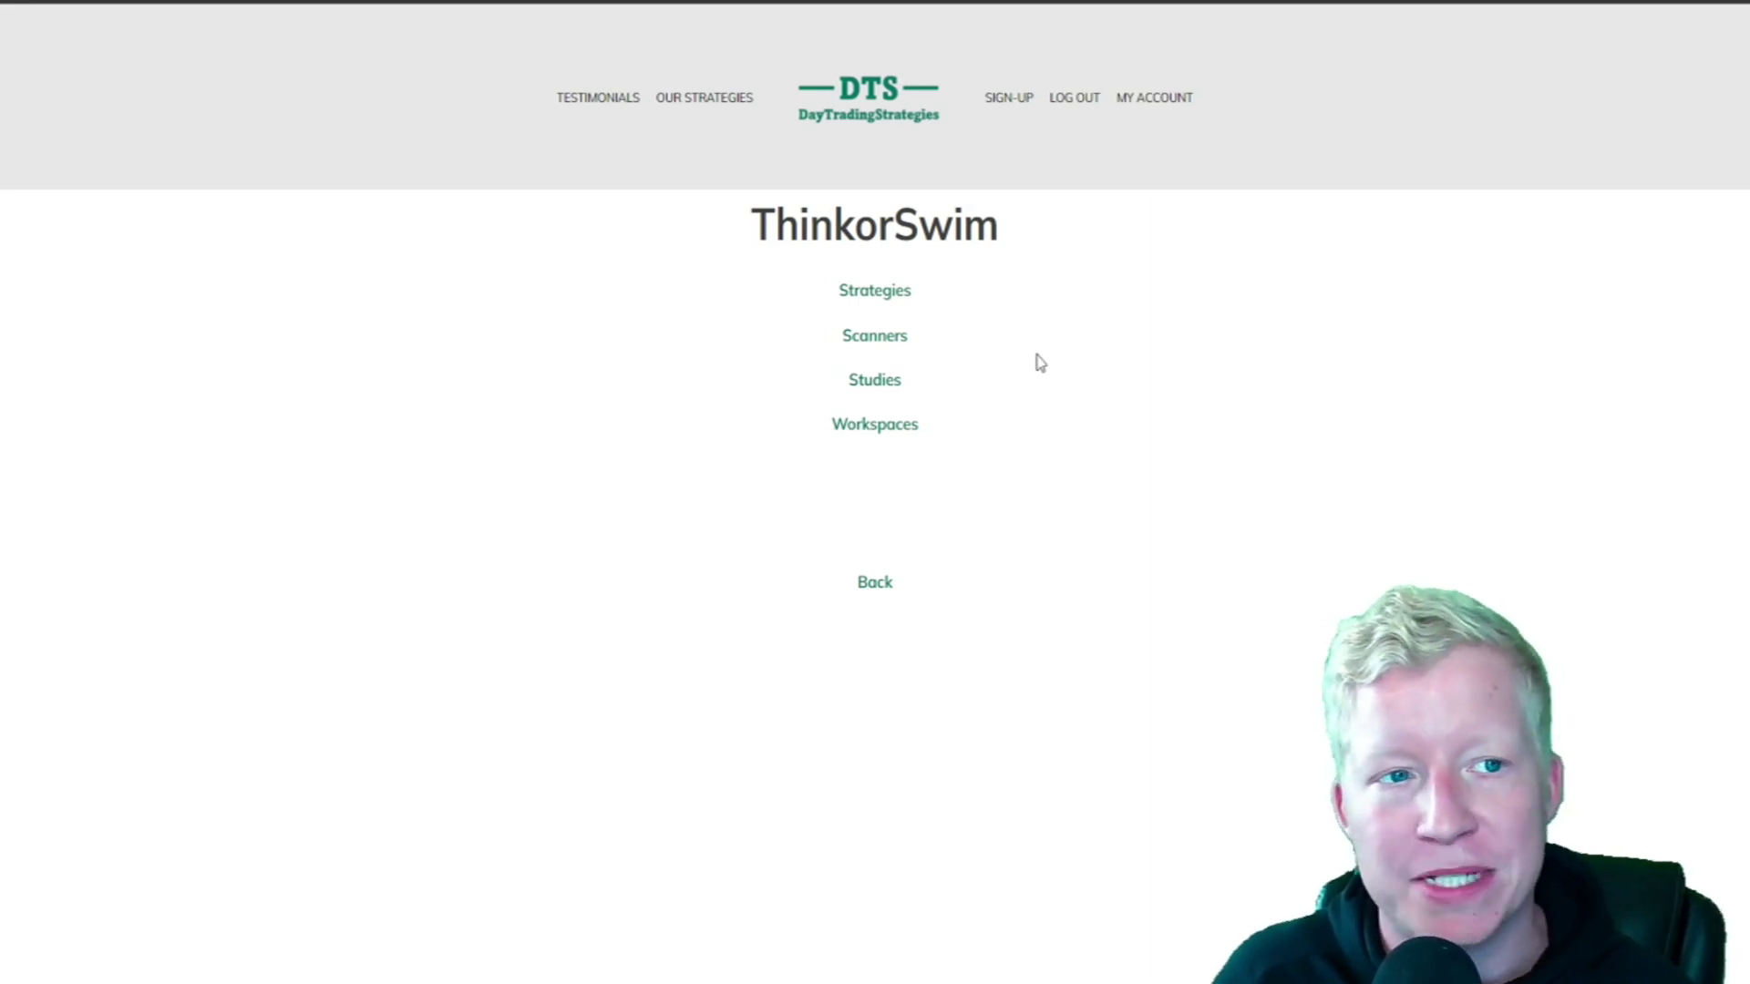
{"action": "left_click", "coordinate": [897, 300]}
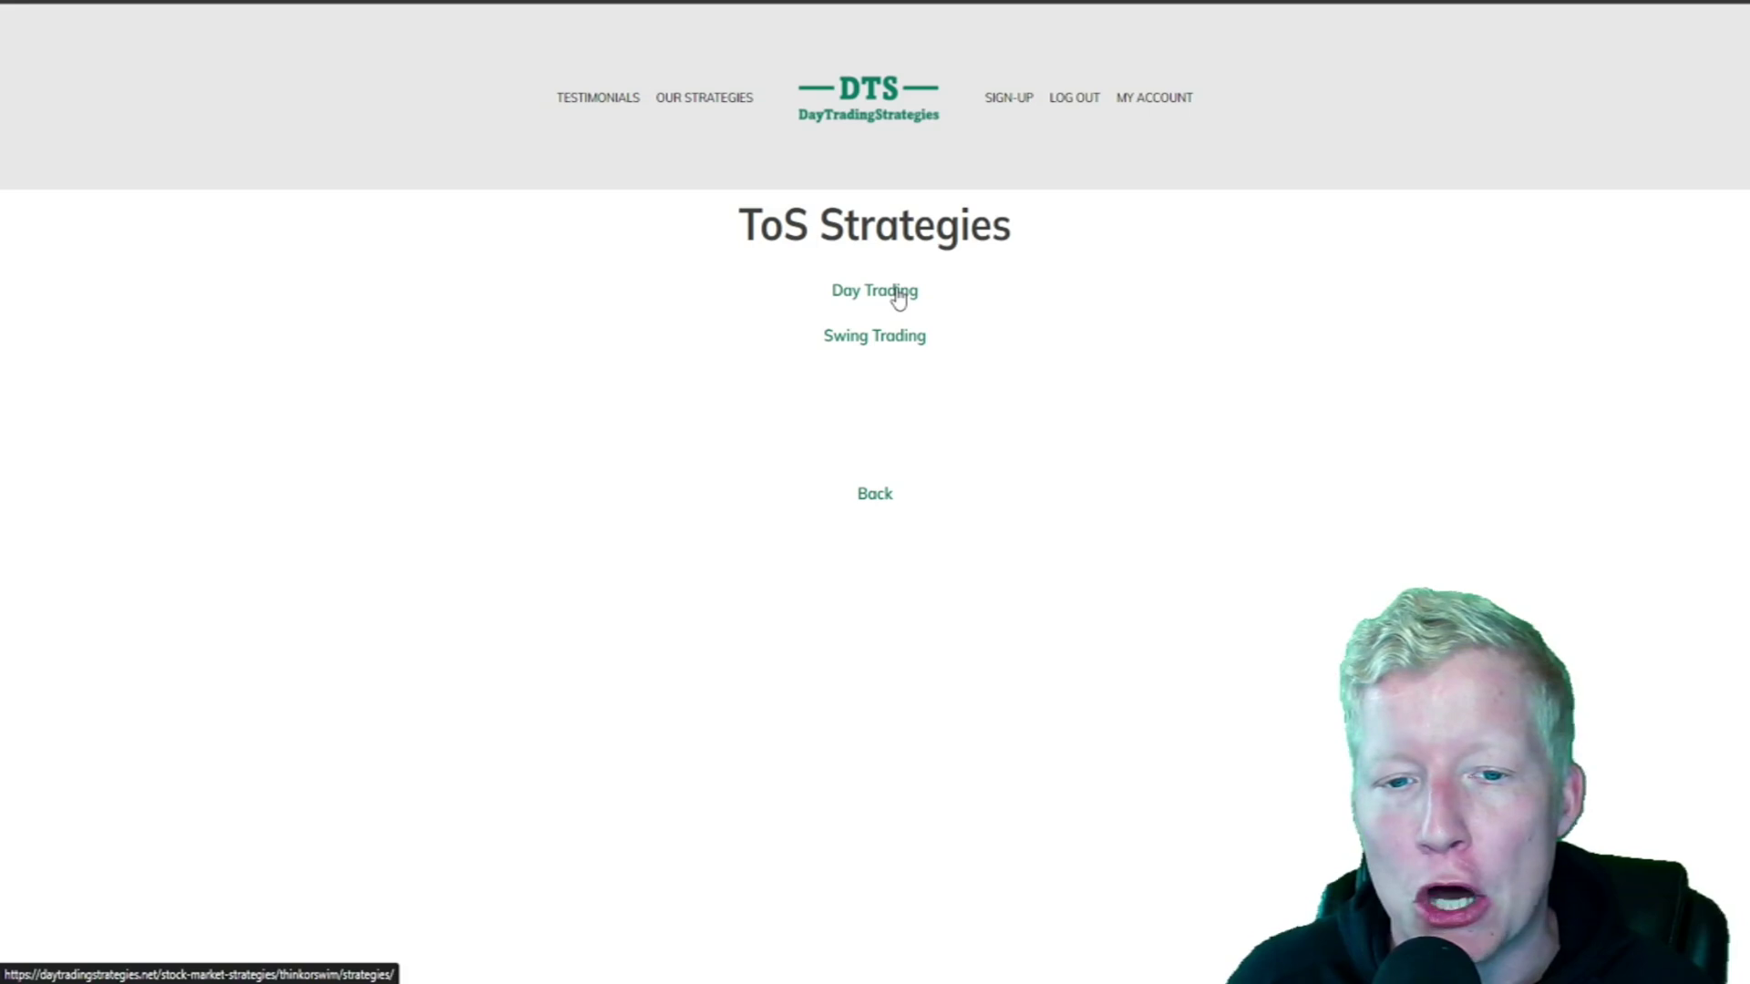
{"action": "left_click", "coordinate": [900, 294]}
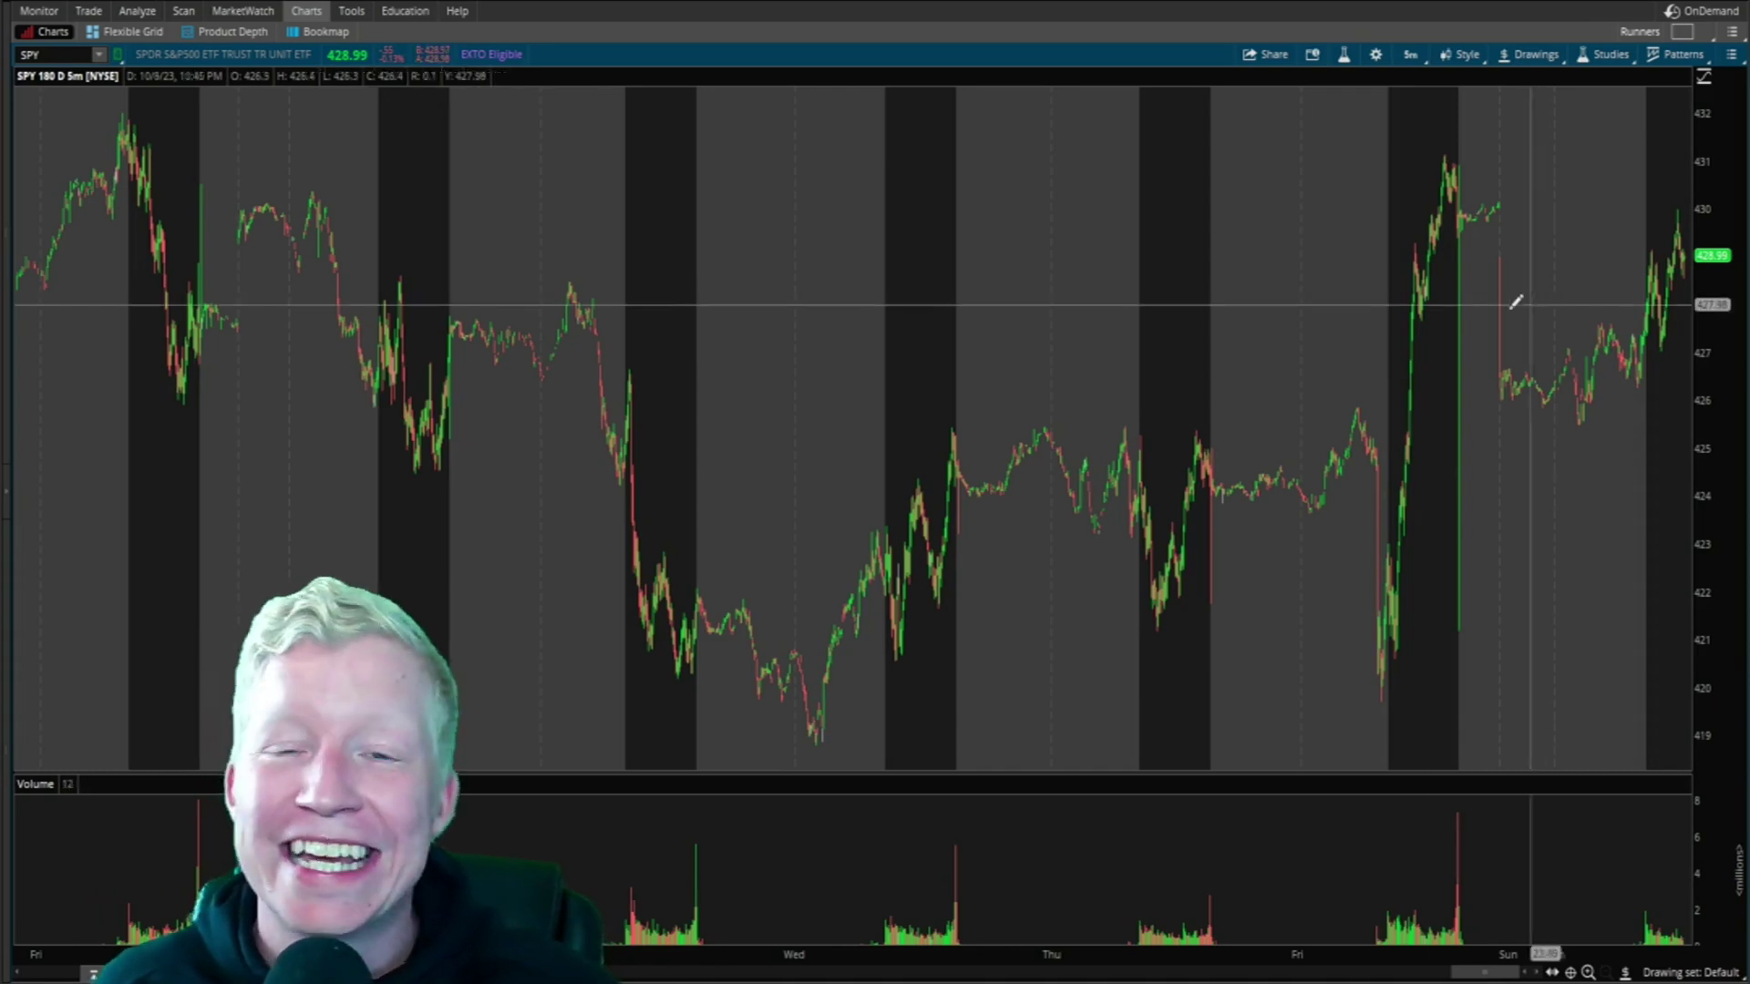
Step: Show the SPY option chain with 17 OCT 23 collapsed and the 9 OCT 23 weeklies expanded
{"action": "left_click", "coordinate": [91, 12]}
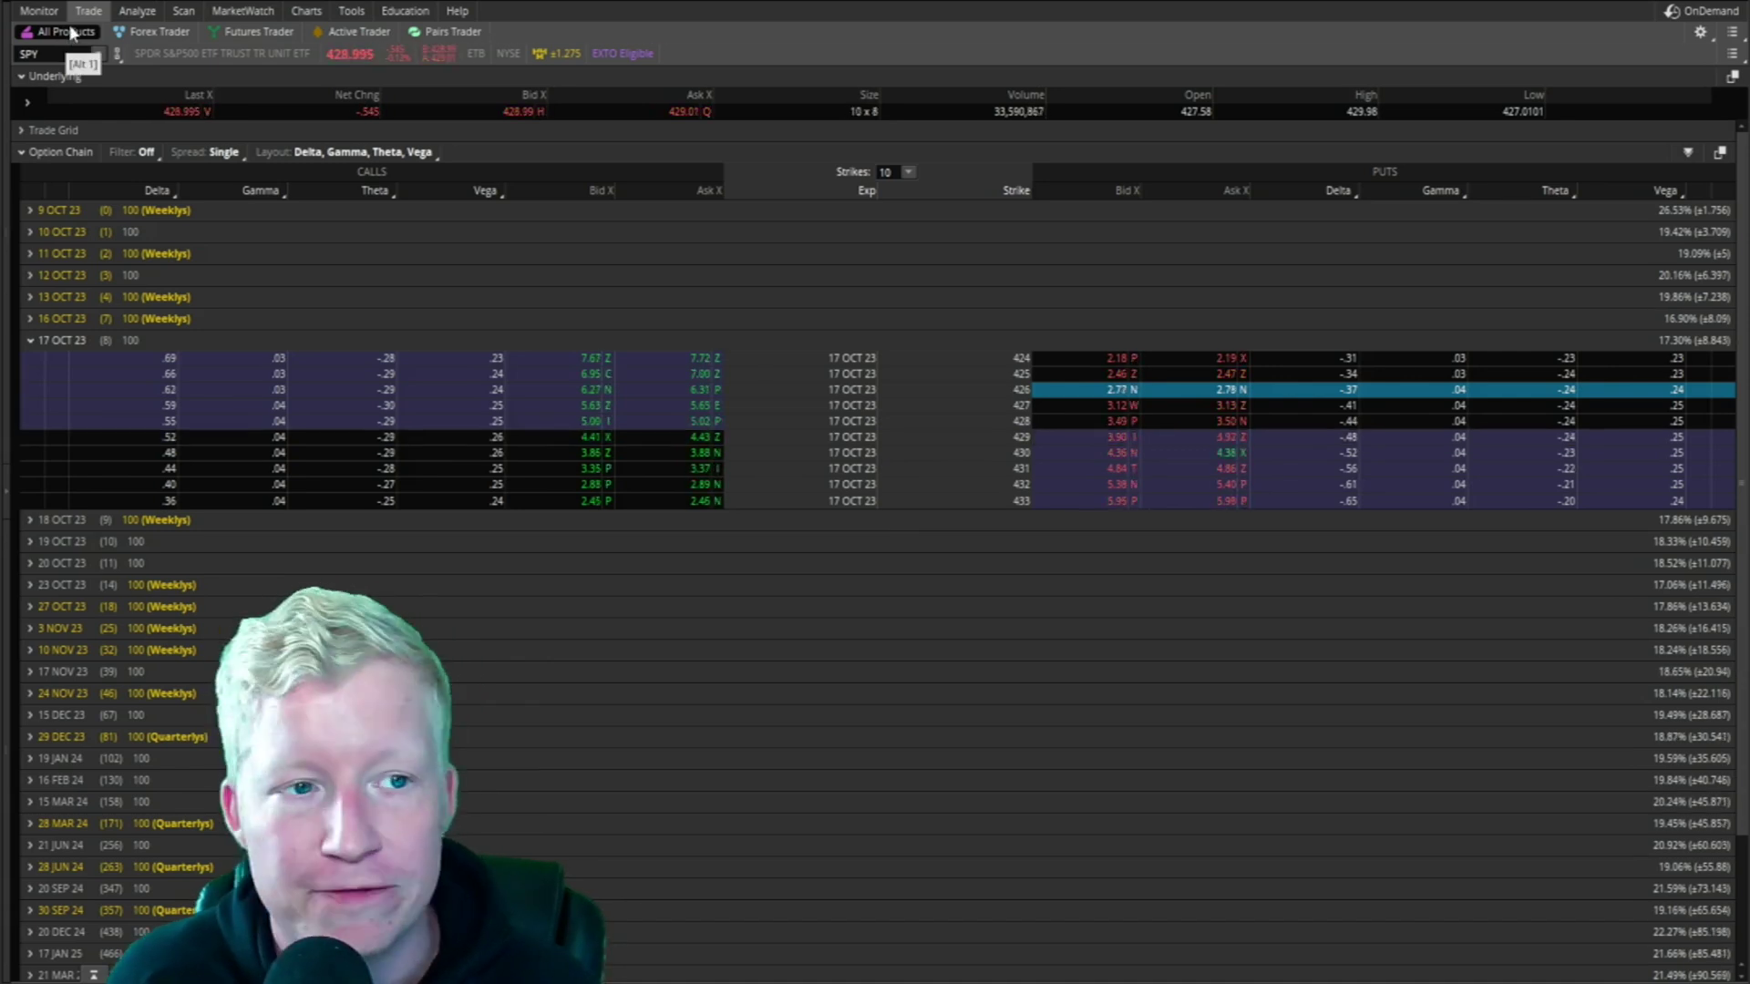
{"action": "left_click", "coordinate": [30, 340]}
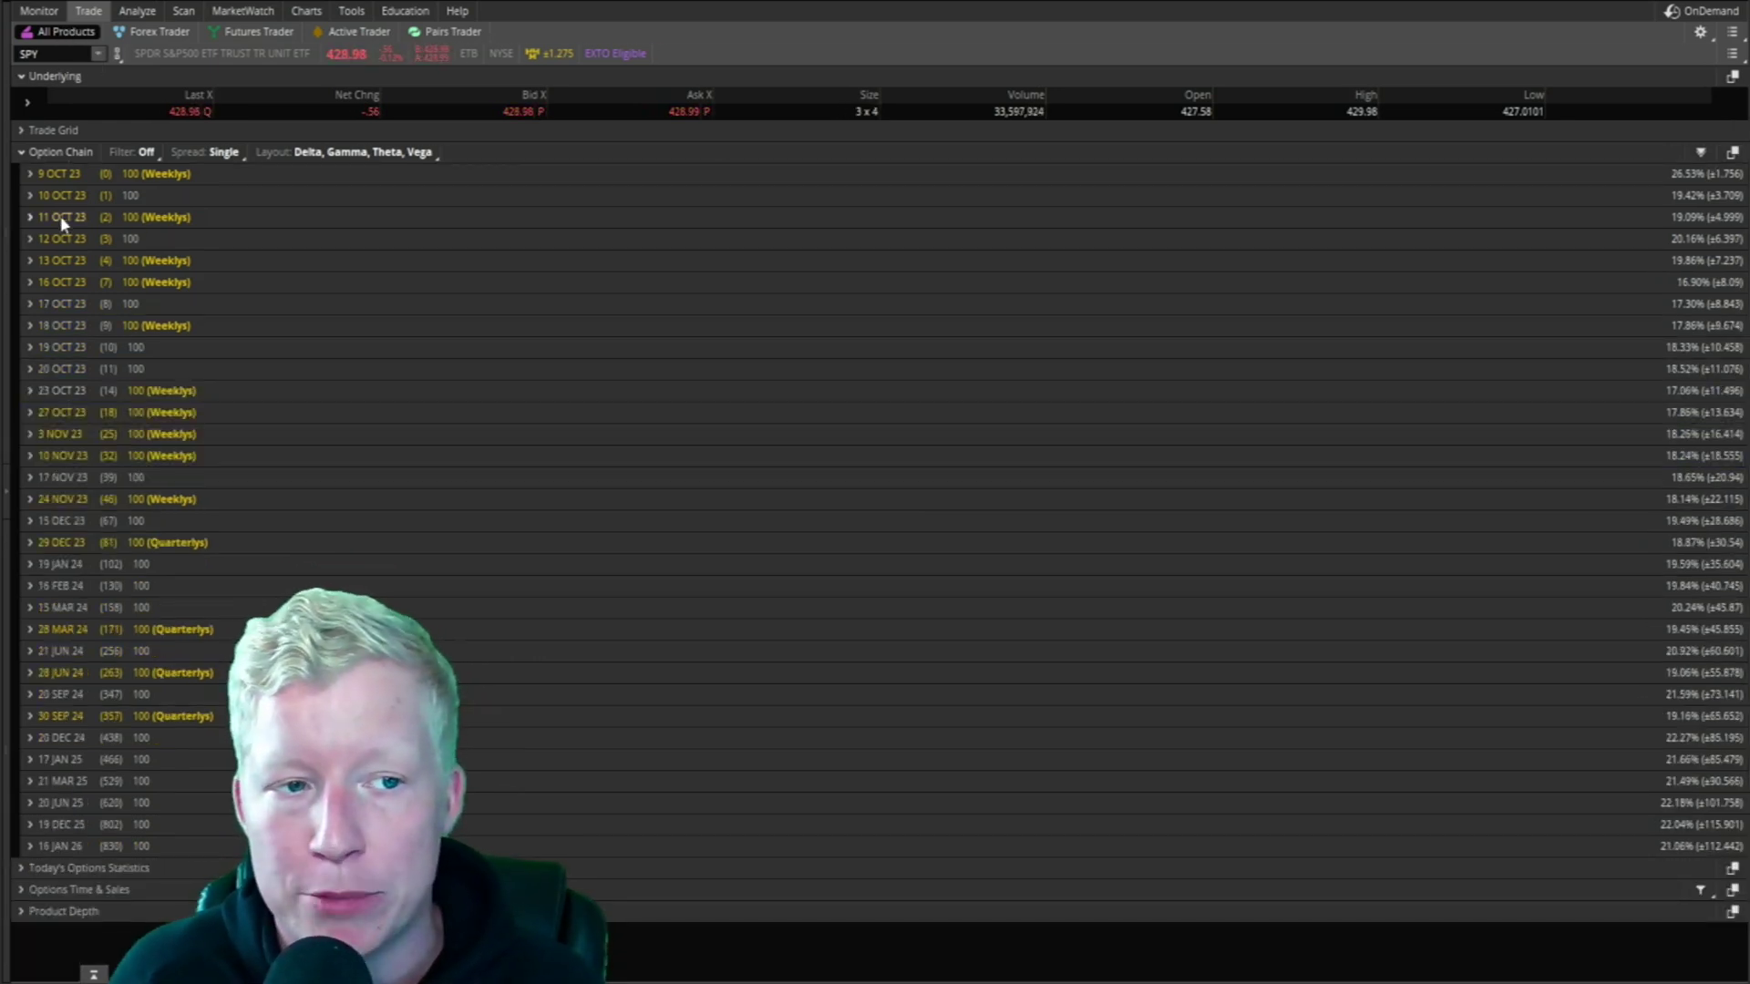
{"action": "left_click", "coordinate": [30, 174]}
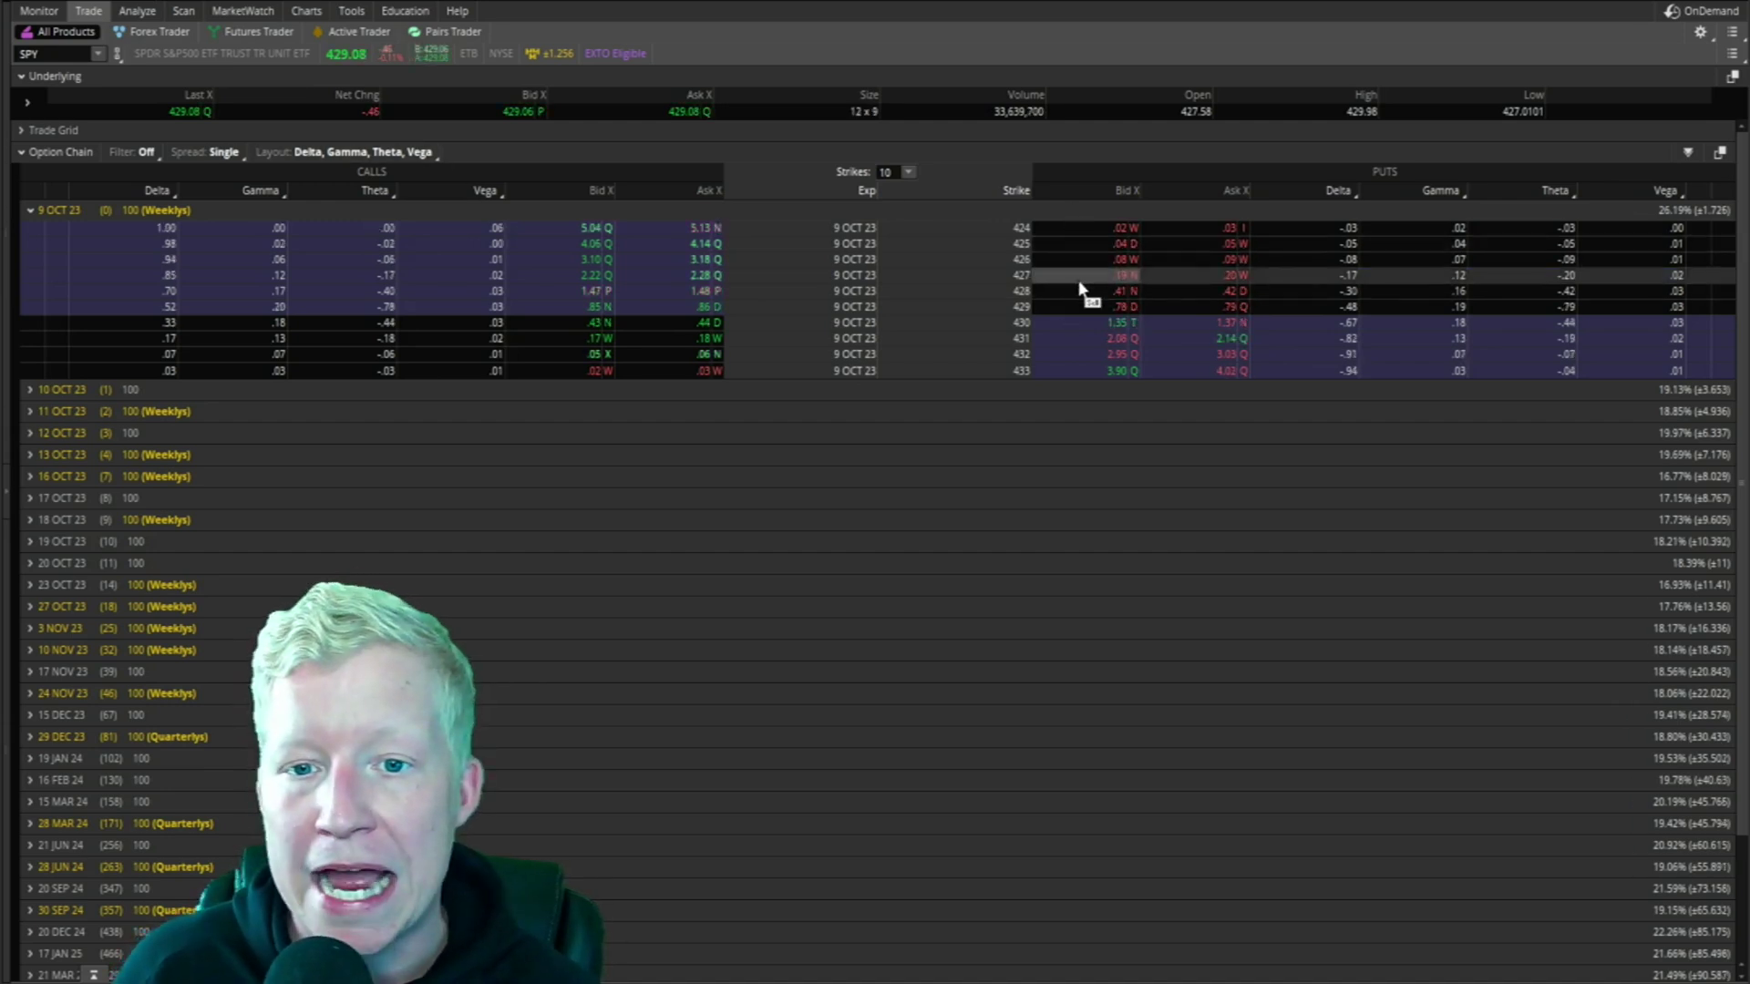
Step: Stage a LIMIT buy order for the SPY 9 OCT 23 428 put at .48, day
{"action": "left_click", "coordinate": [1192, 295]}
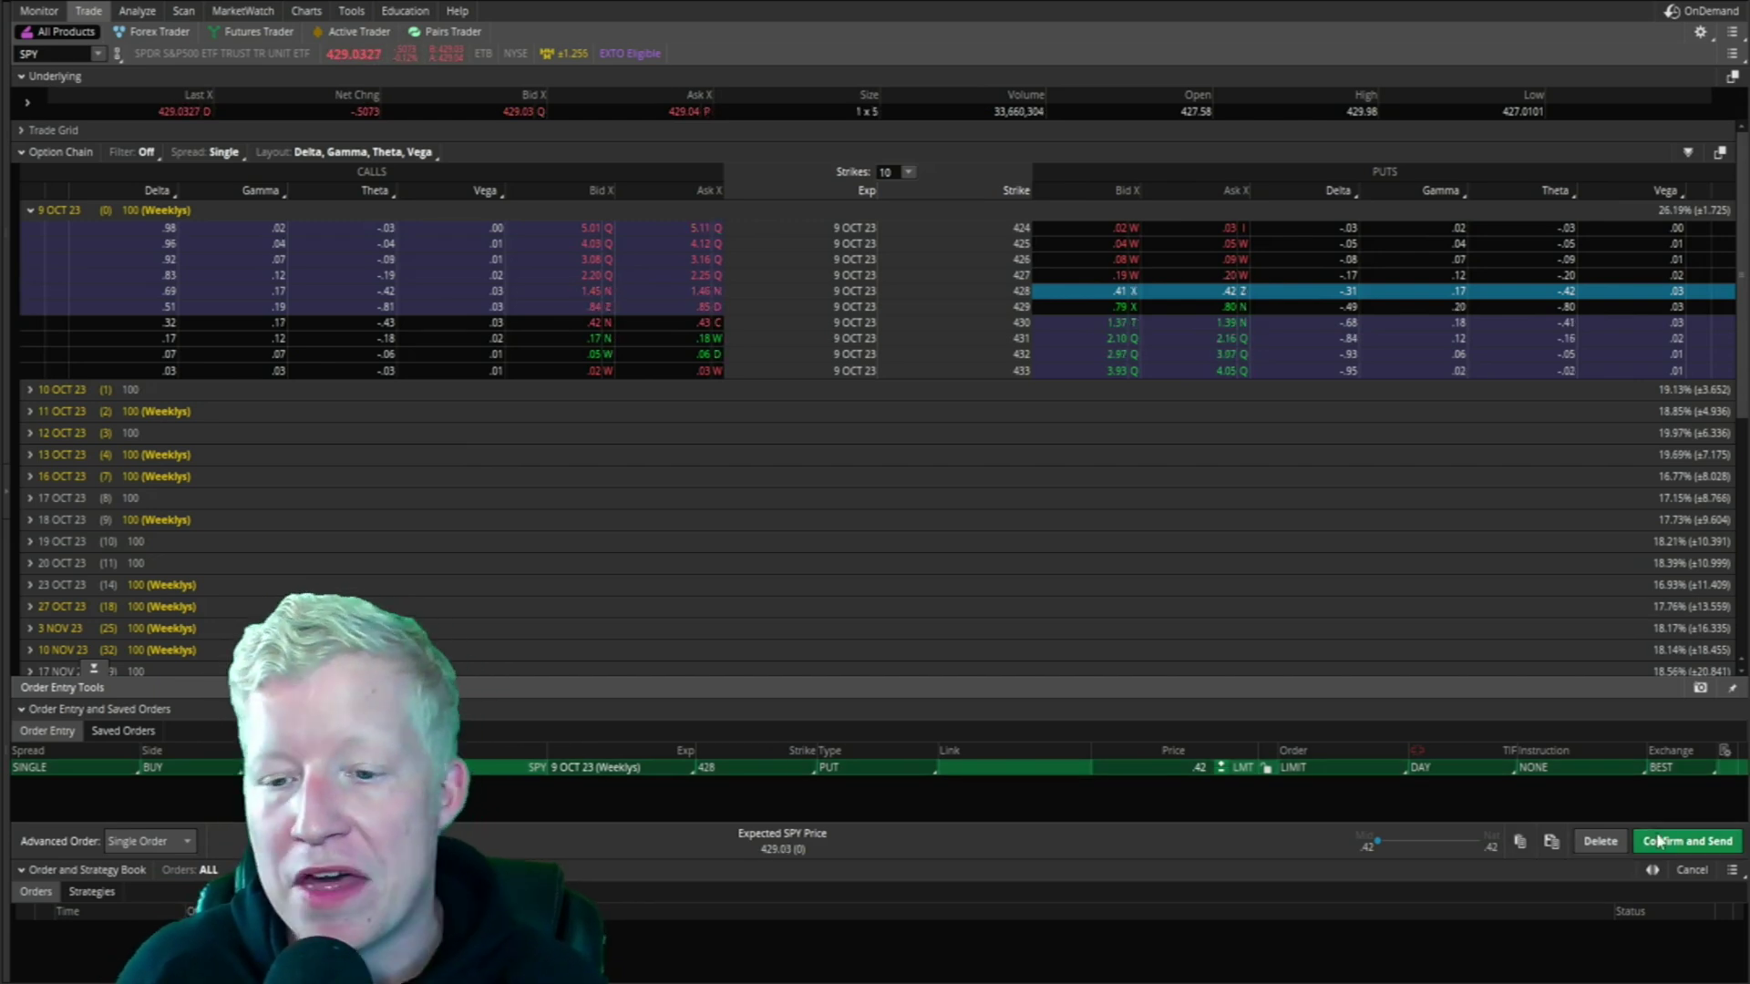
{"action": "left_click", "coordinate": [1361, 771]}
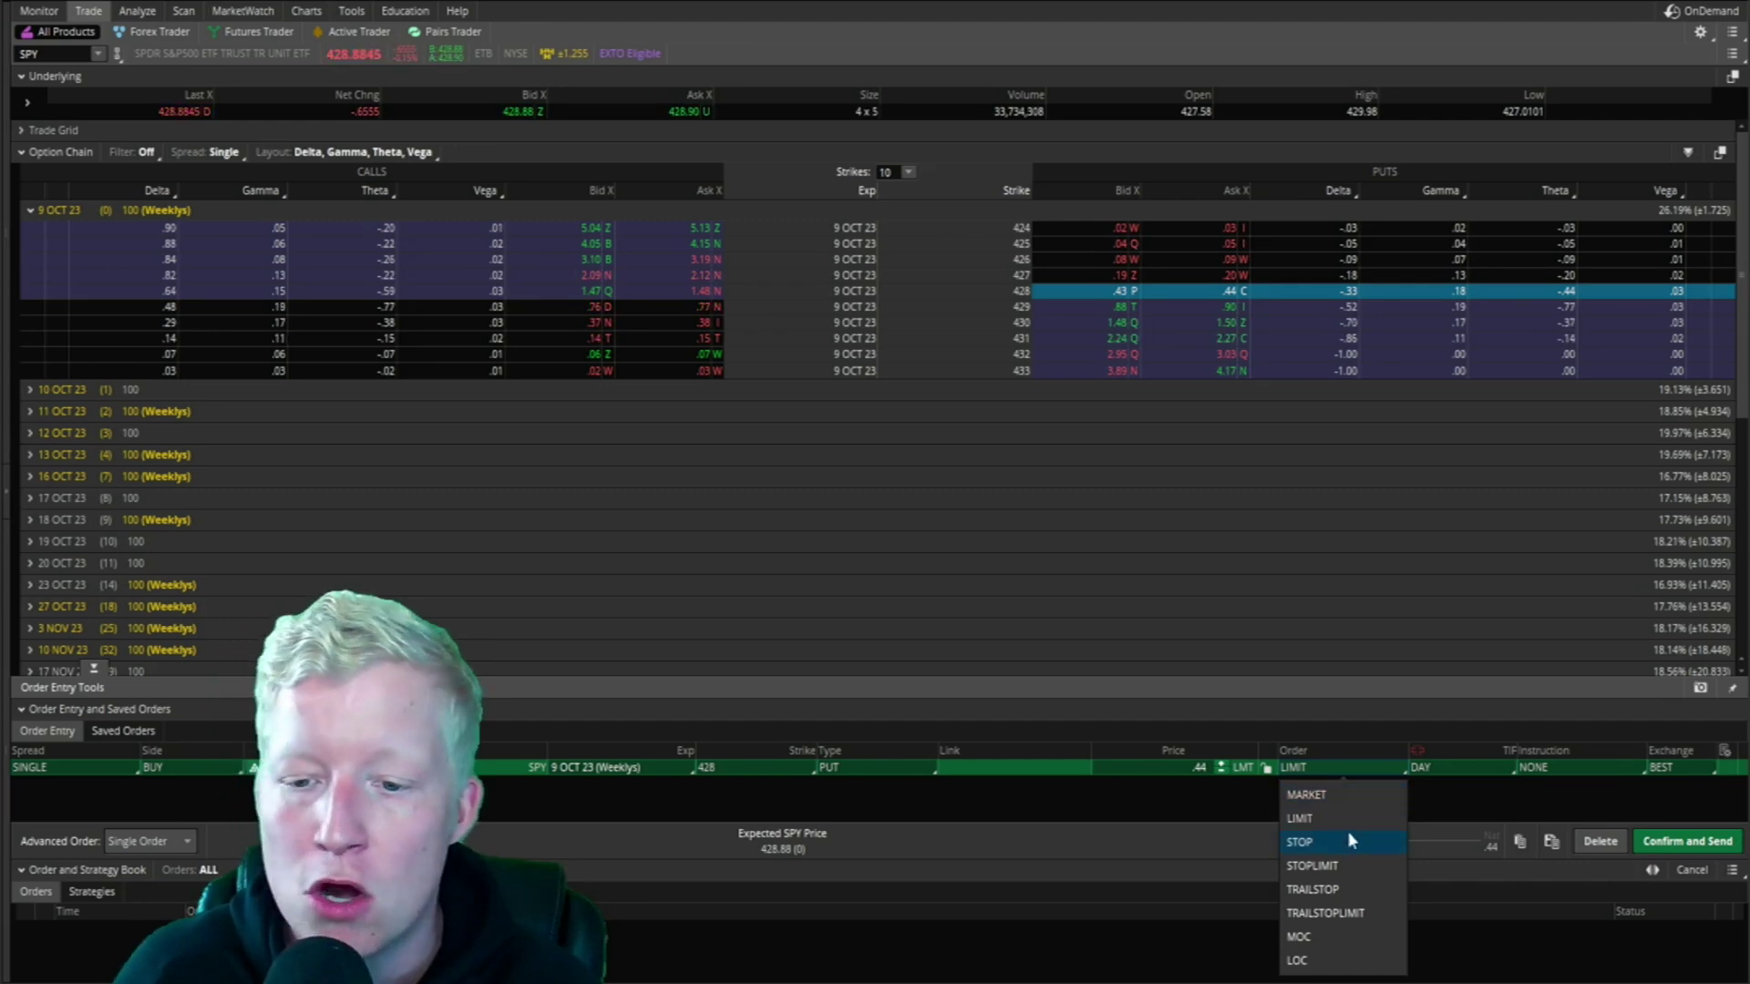
{"action": "left_click", "coordinate": [1450, 805]}
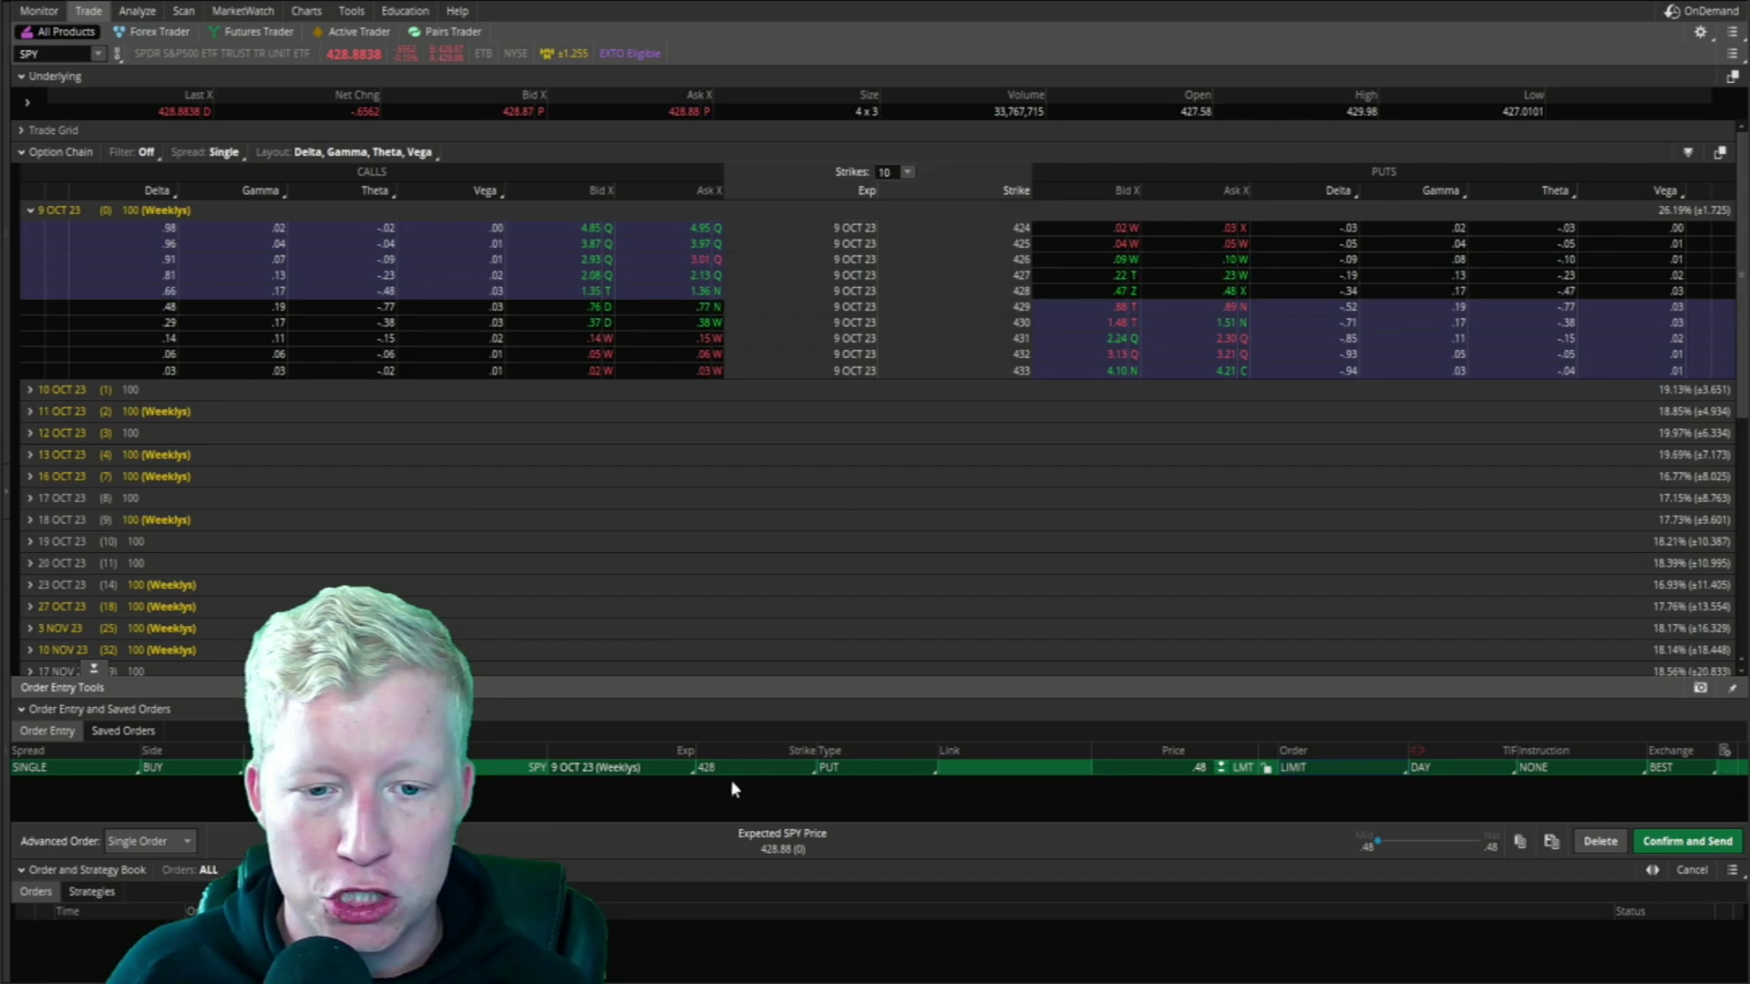
Step: Send .SPY231009P428 to the Green symbol group and view its 5-minute chart in Charts
{"action": "right_click", "coordinate": [1054, 296]}
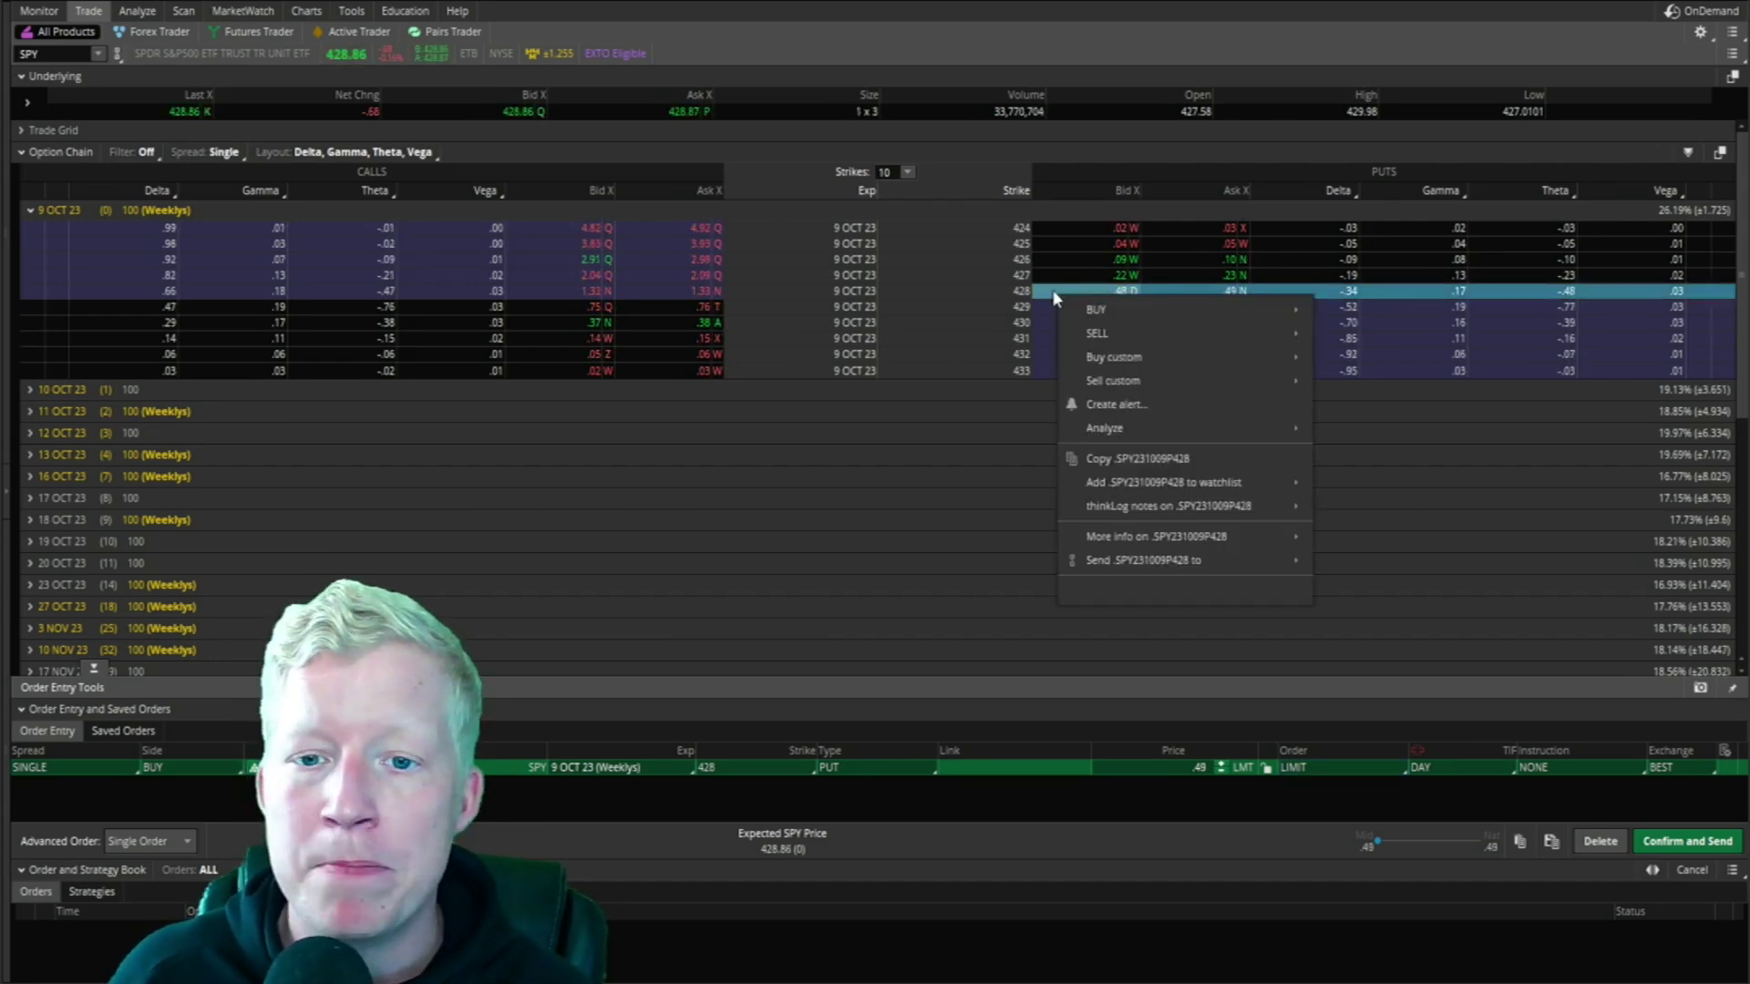
{"action": "left_click", "coordinate": [1416, 286]}
{"action": "right_click", "coordinate": [1418, 289]}
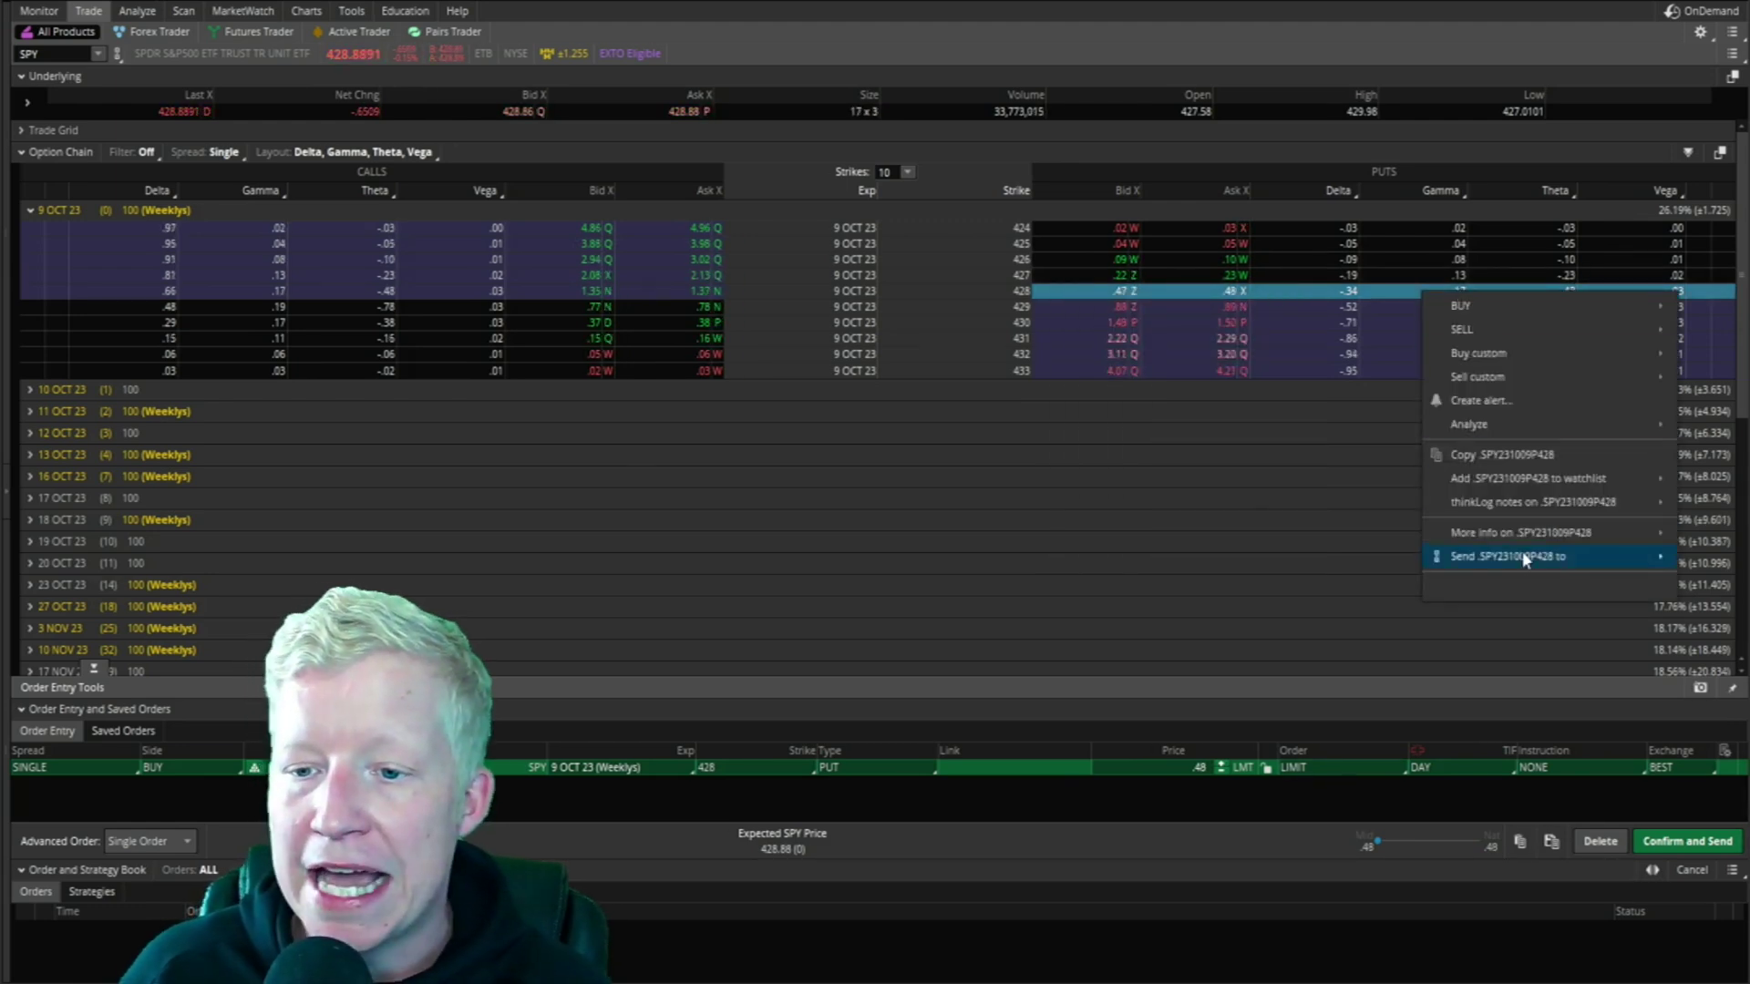
{"action": "mouse_move", "coordinate": [1524, 559]}
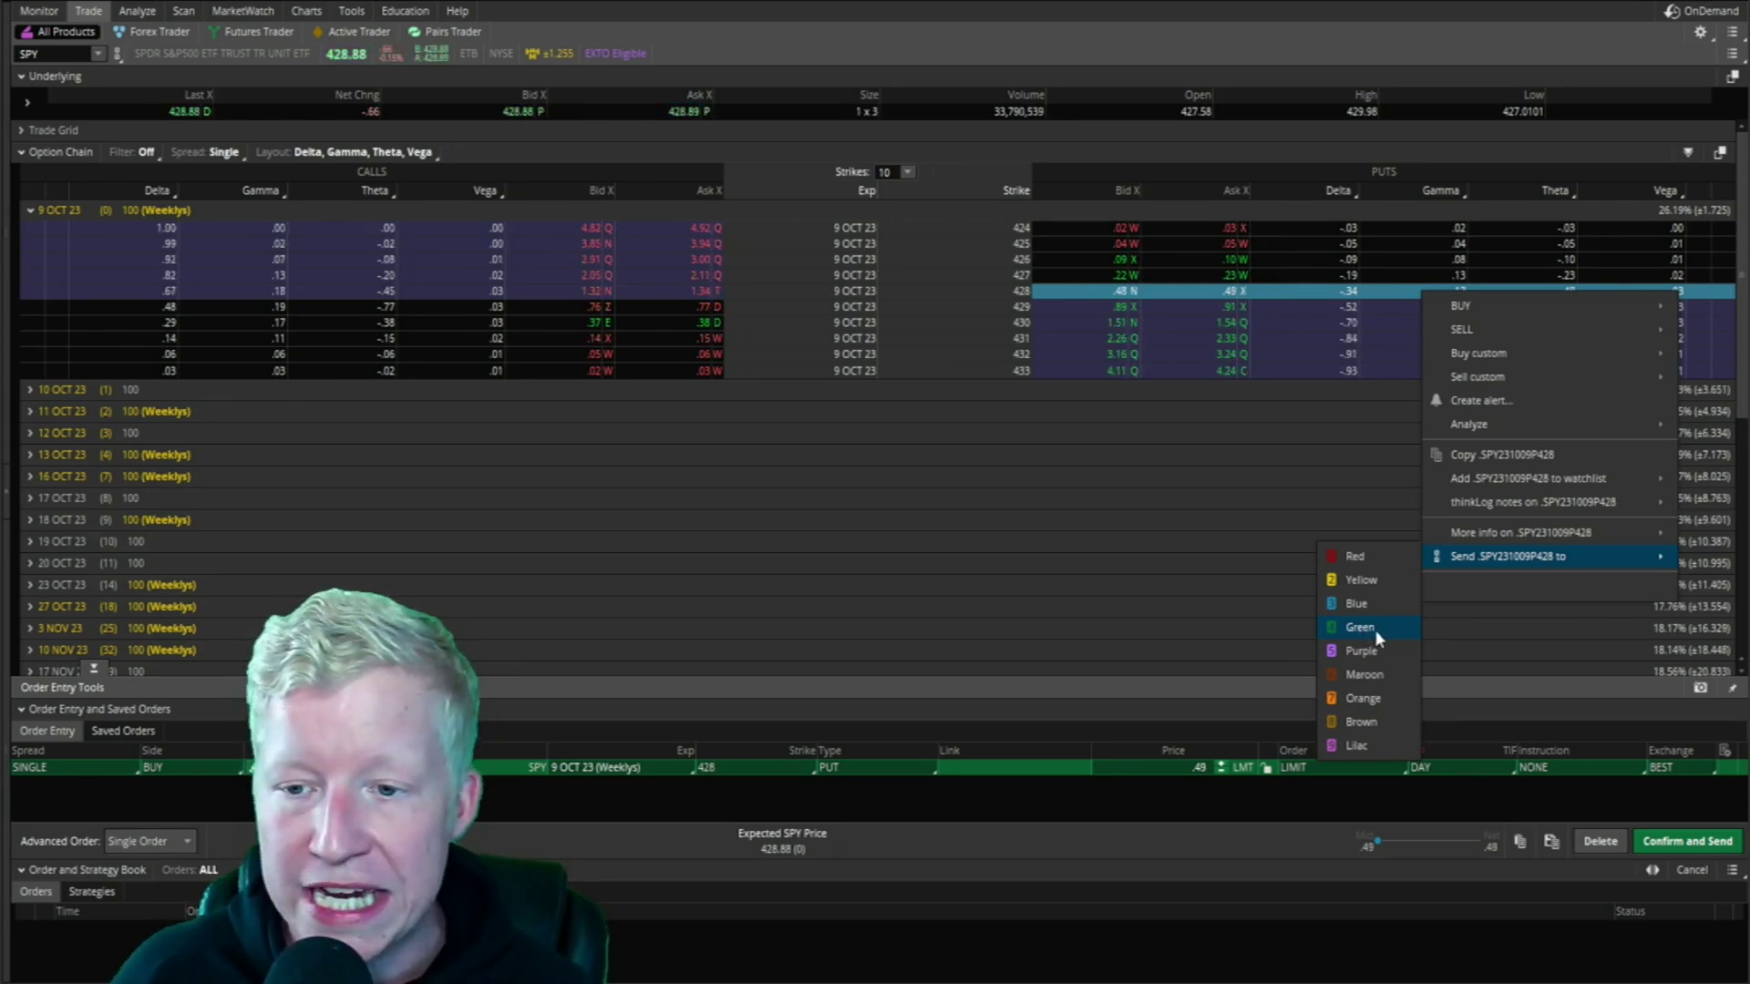
{"action": "left_click", "coordinate": [1373, 631]}
{"action": "left_click", "coordinate": [315, 10]}
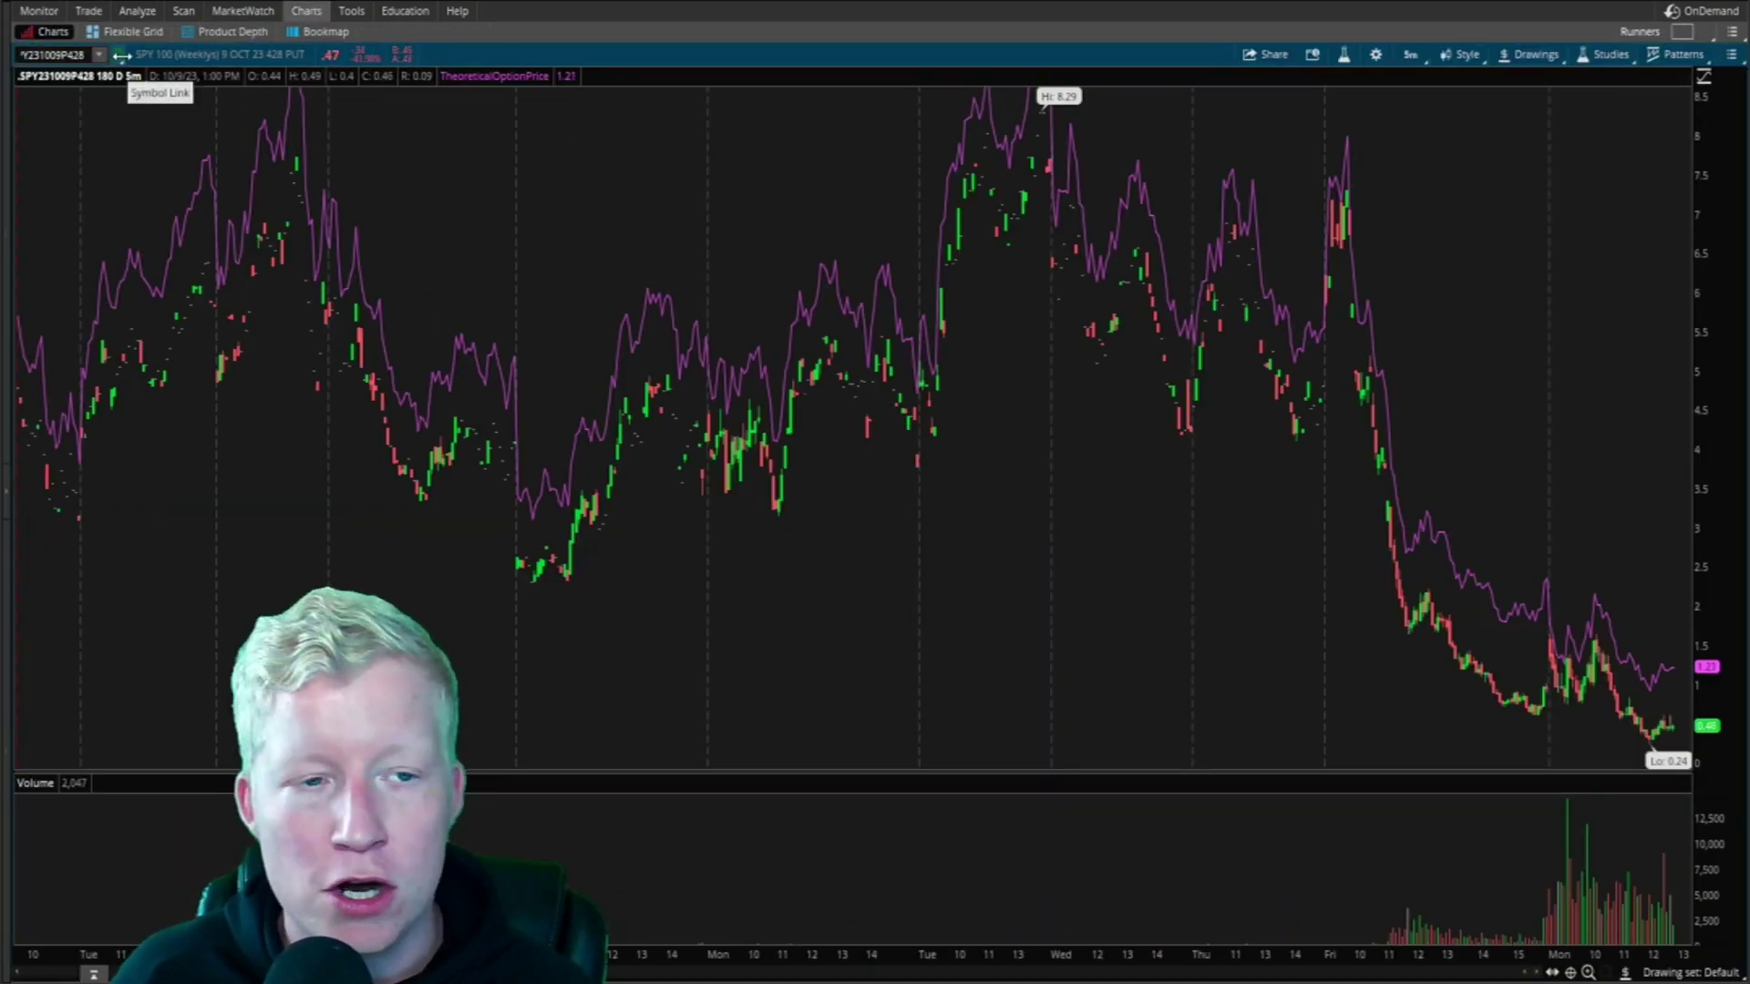
Step: Unlink the 428 put chart, relink it to Green, and zoom the time axis
{"action": "left_click", "coordinate": [122, 55]}
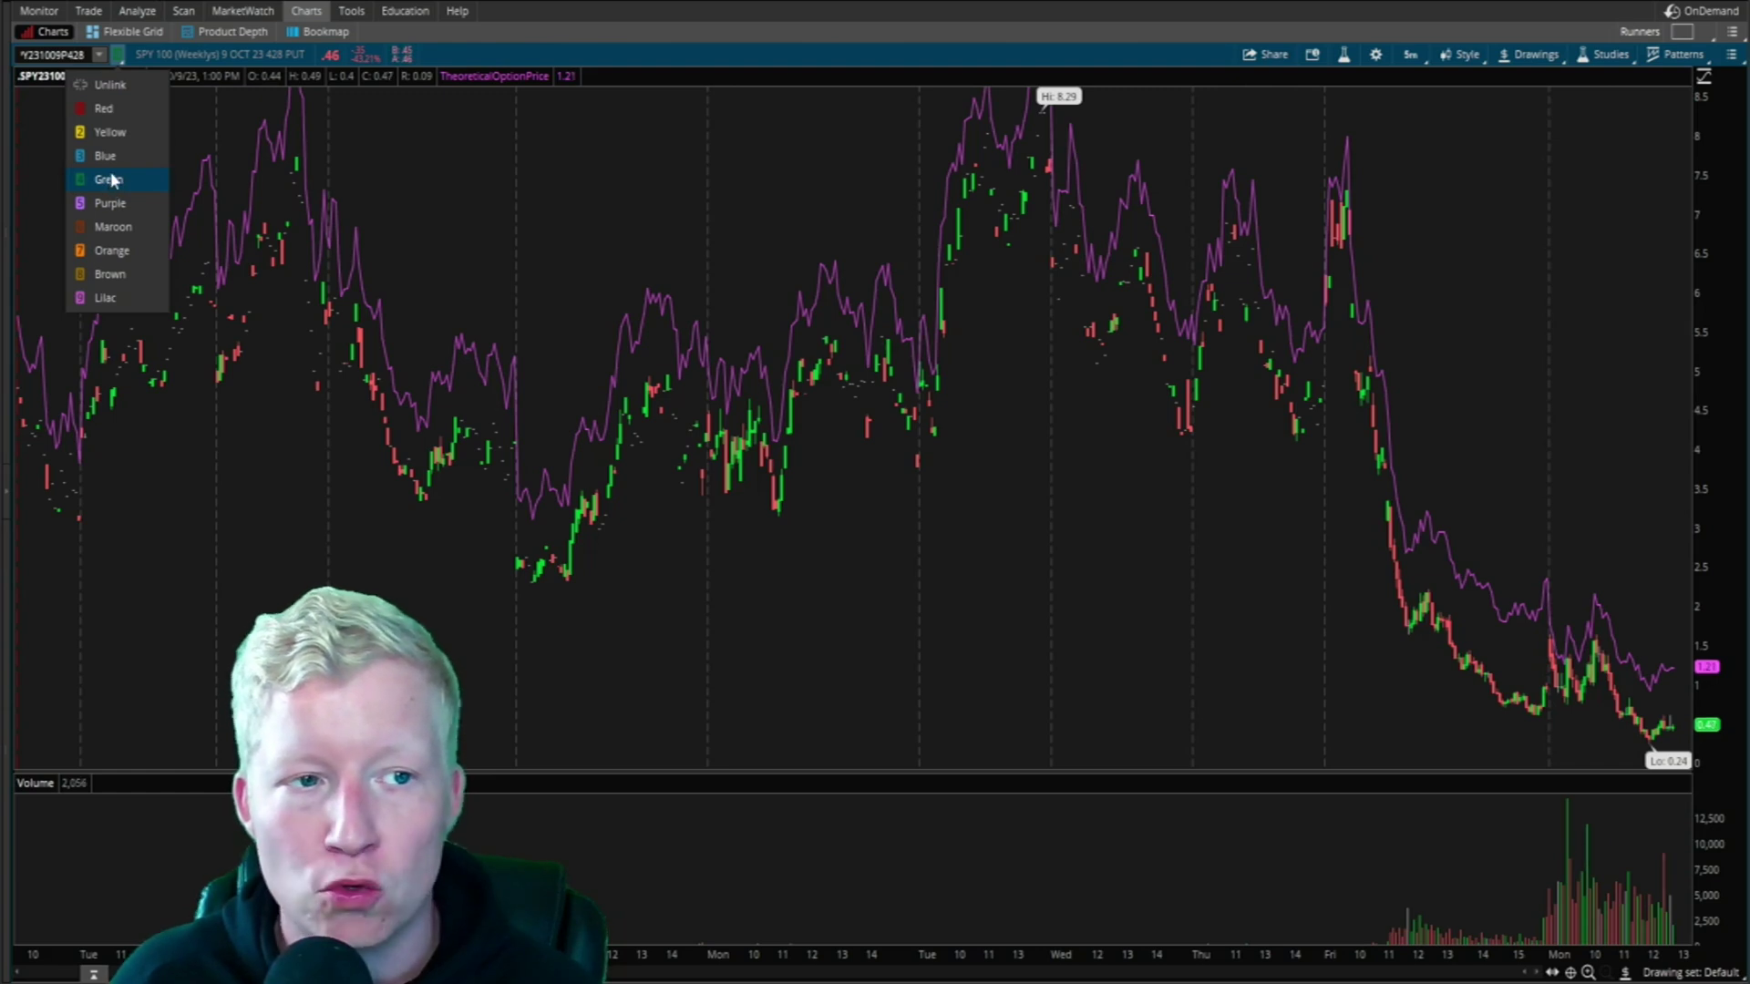
{"action": "left_click", "coordinate": [102, 85]}
{"action": "left_click", "coordinate": [118, 54]}
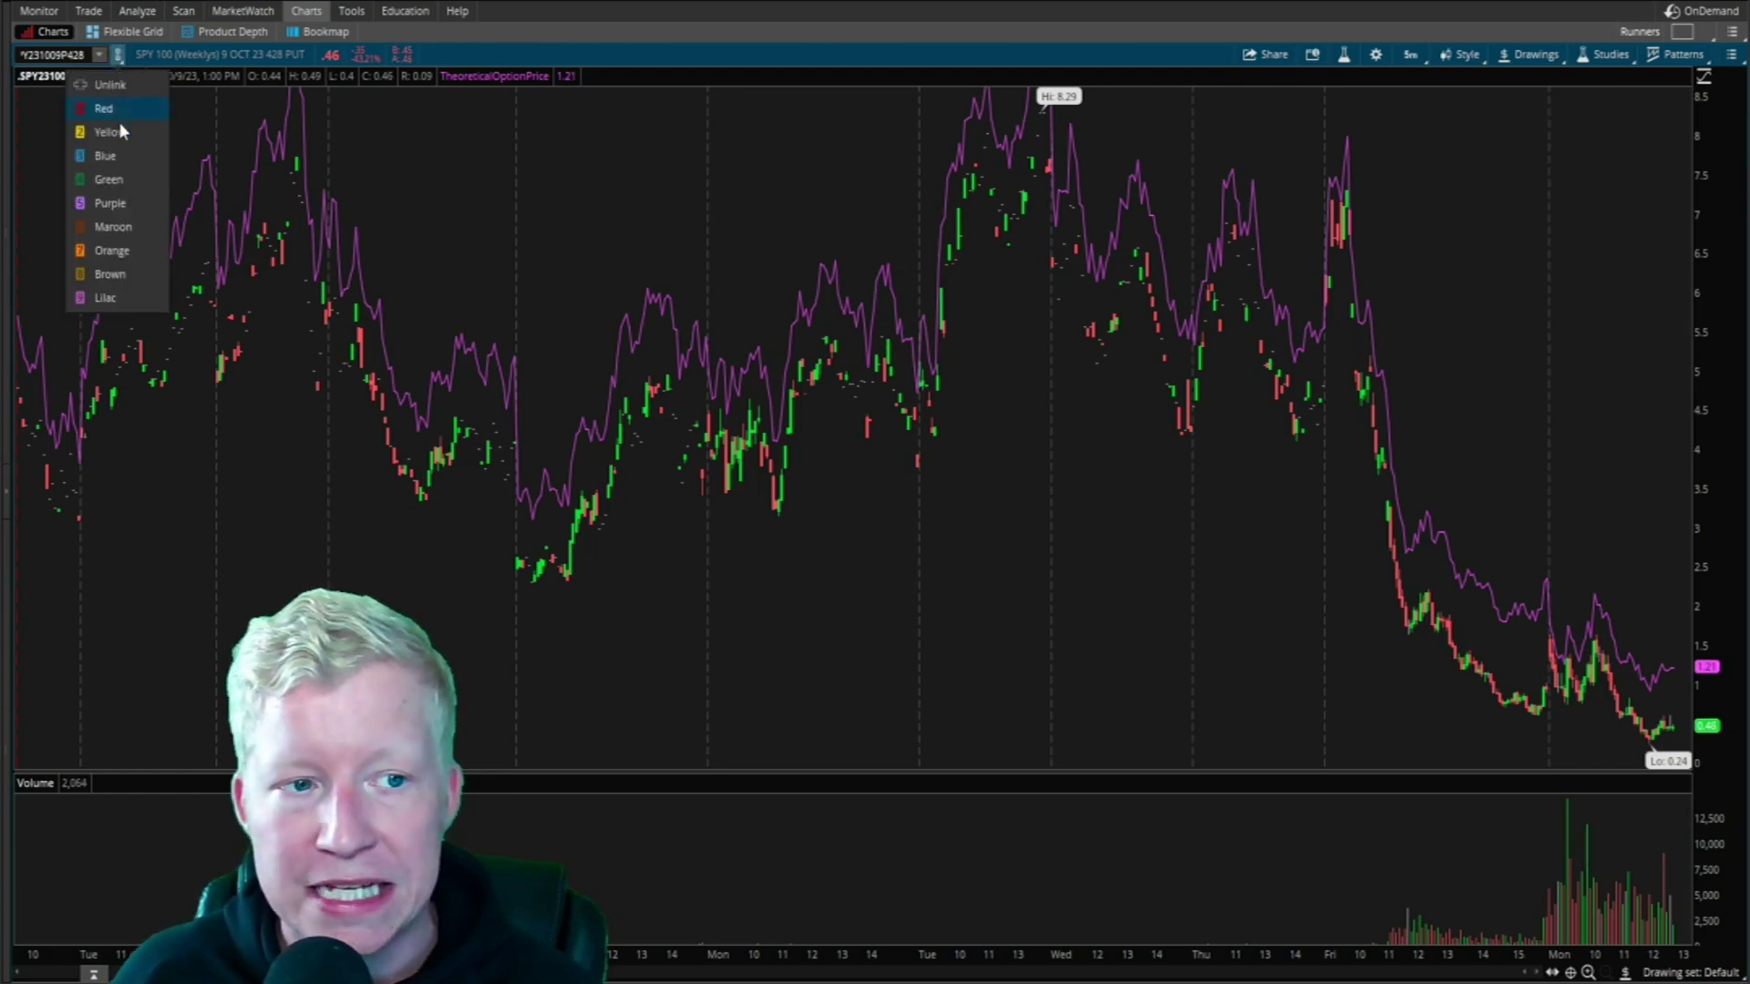
{"action": "left_click", "coordinate": [110, 181]}
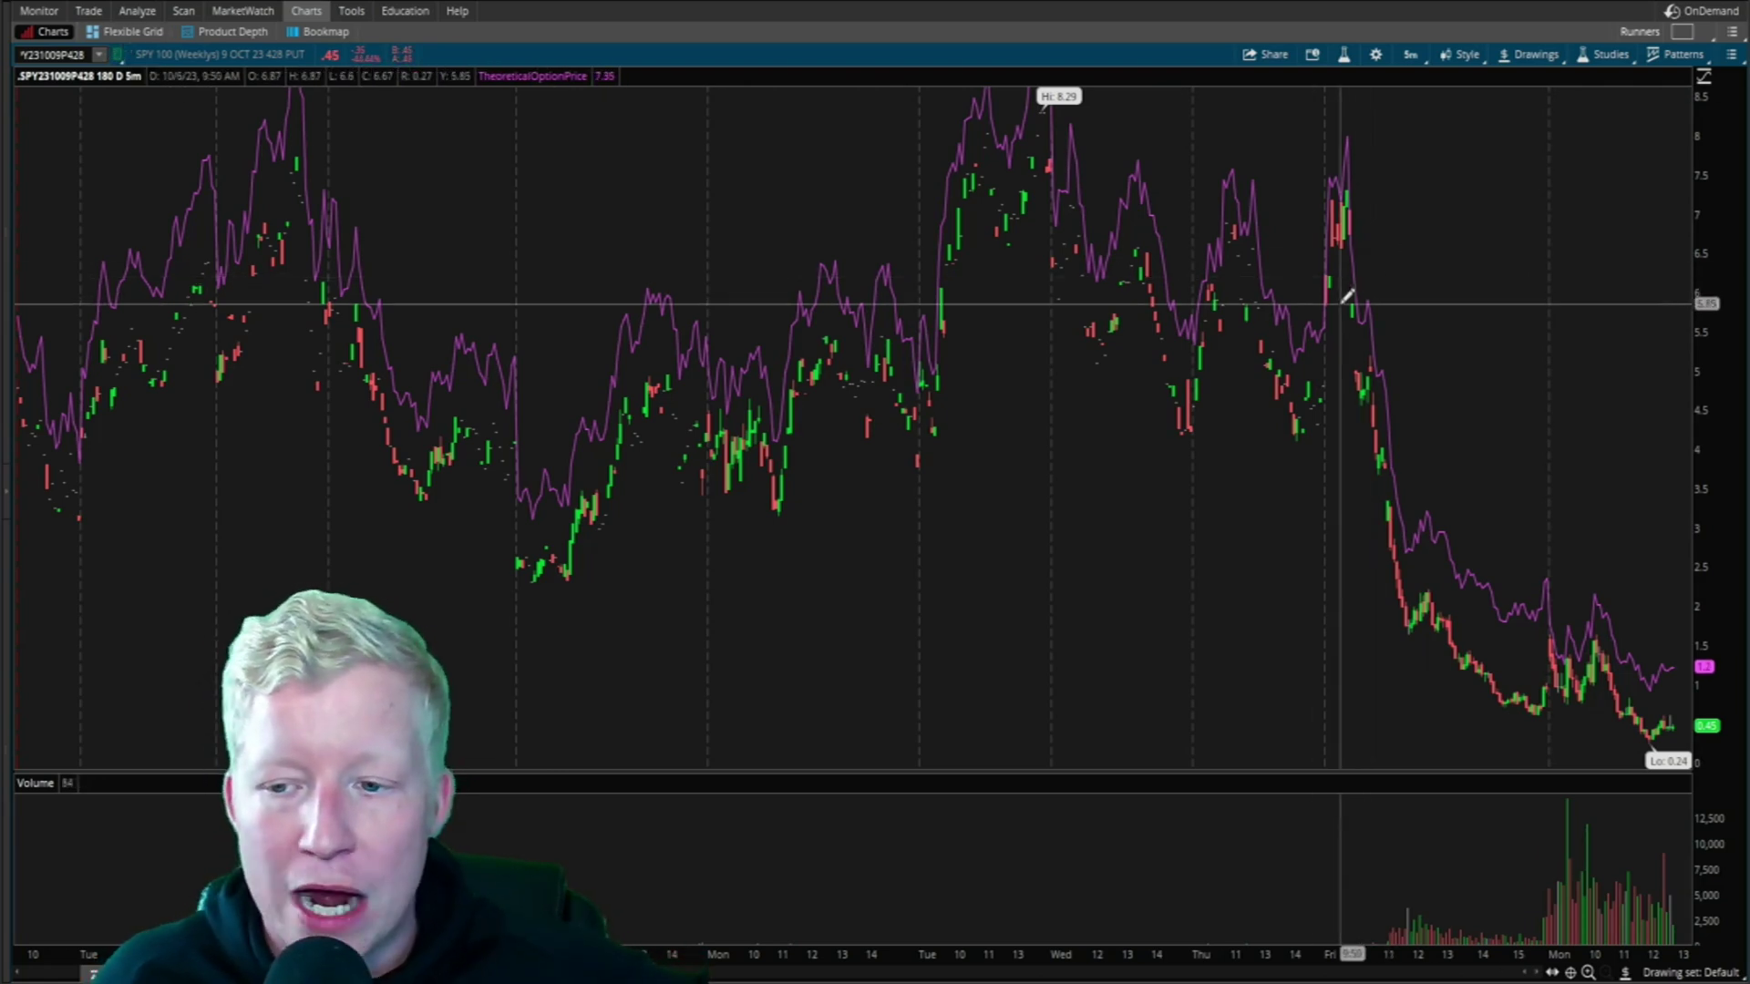
{"action": "scroll", "coordinate": [1347, 315], "scroll_direction": "up", "scroll_amount": 3}
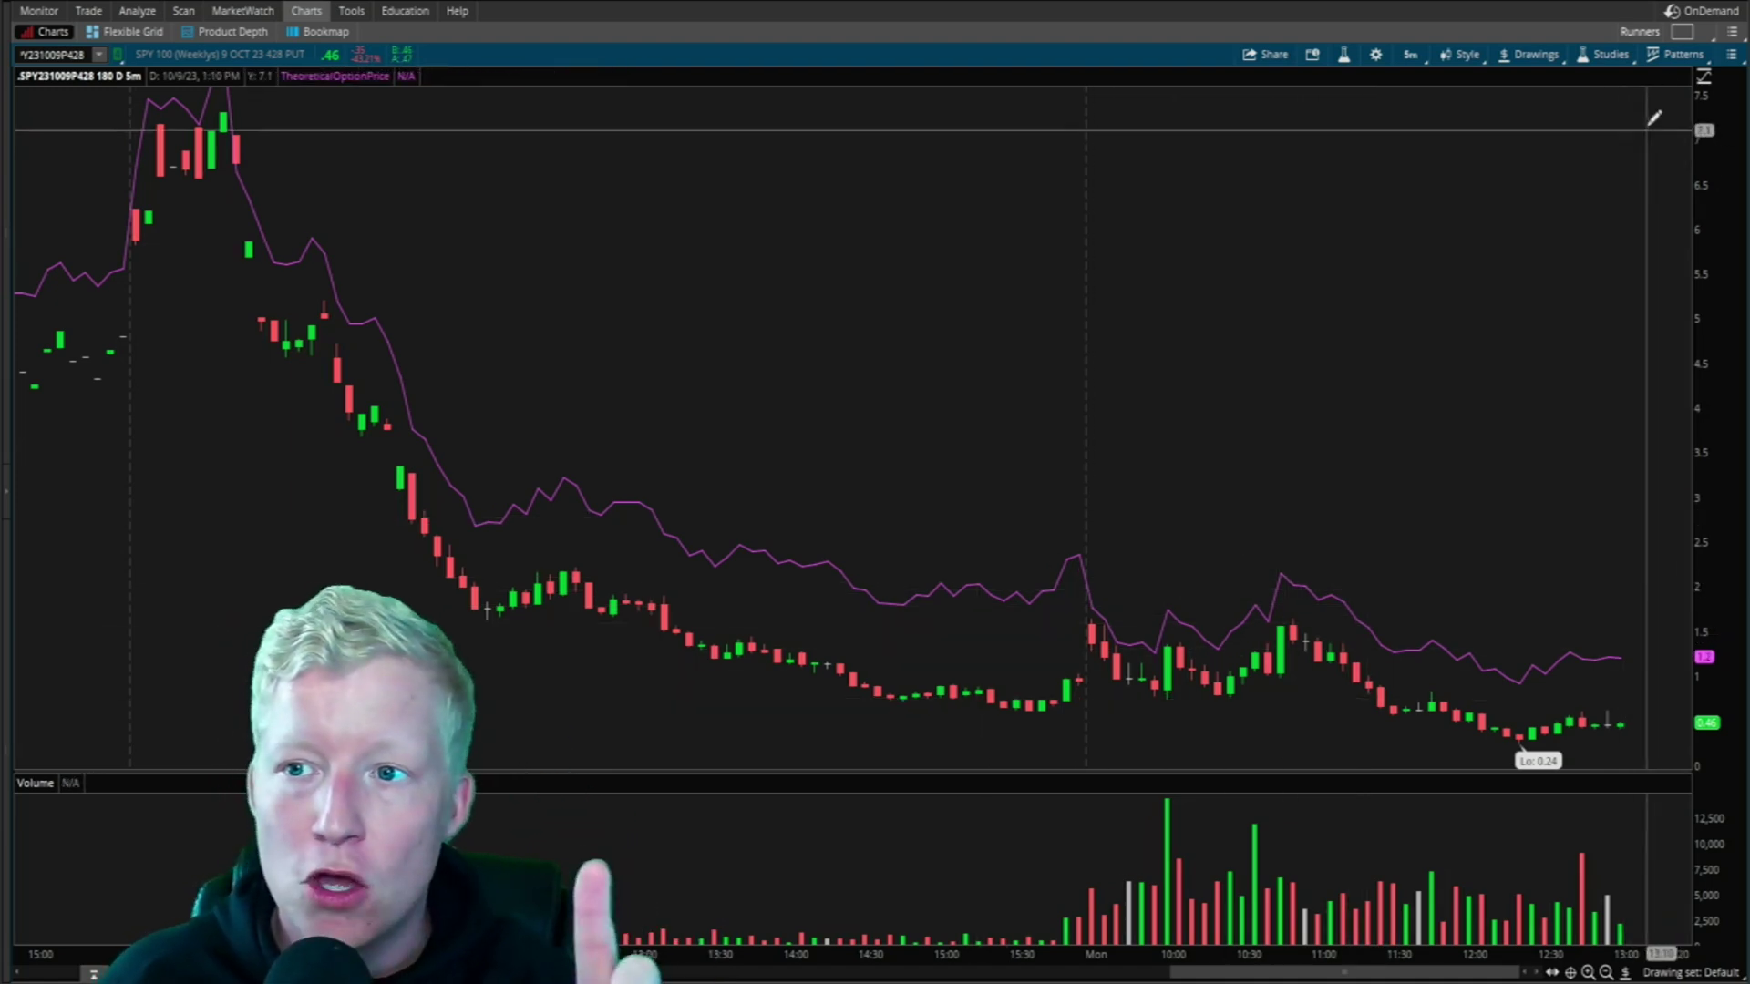
Step: Turn on Show sidebar in cells and display the Active Trader ladder beside the put chart
{"action": "left_click", "coordinate": [1684, 35]}
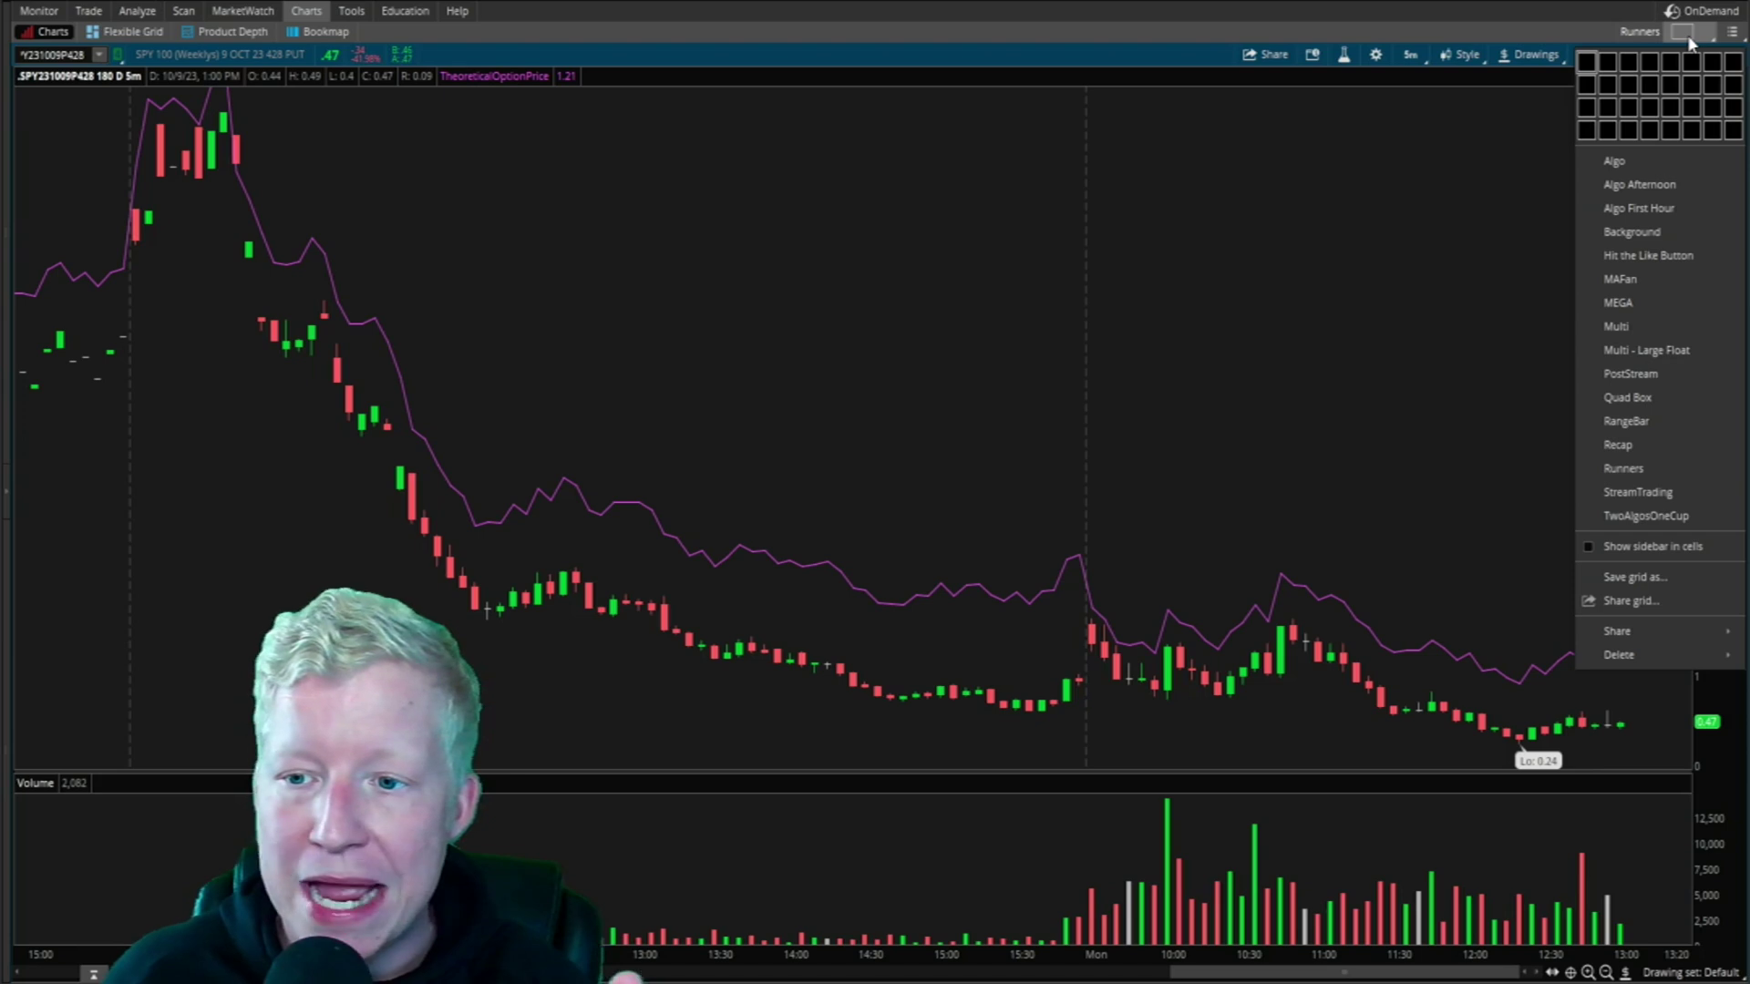
{"action": "left_click", "coordinate": [1641, 549]}
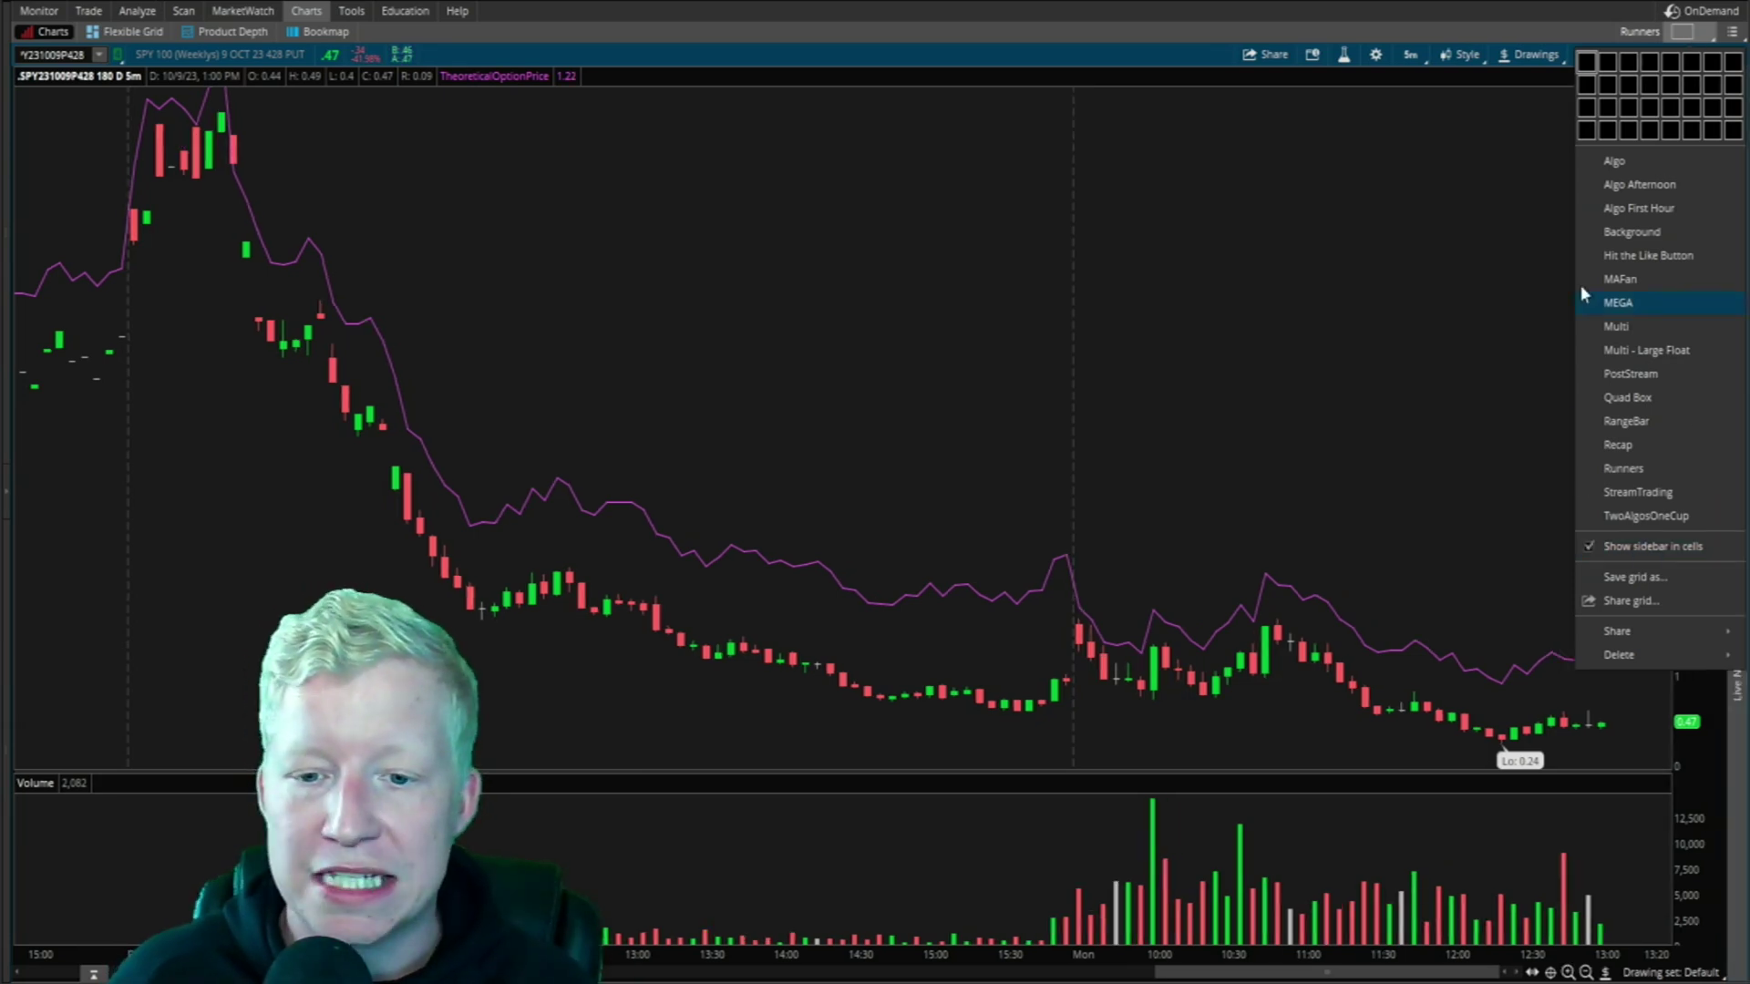
{"action": "left_click", "coordinate": [1685, 33]}
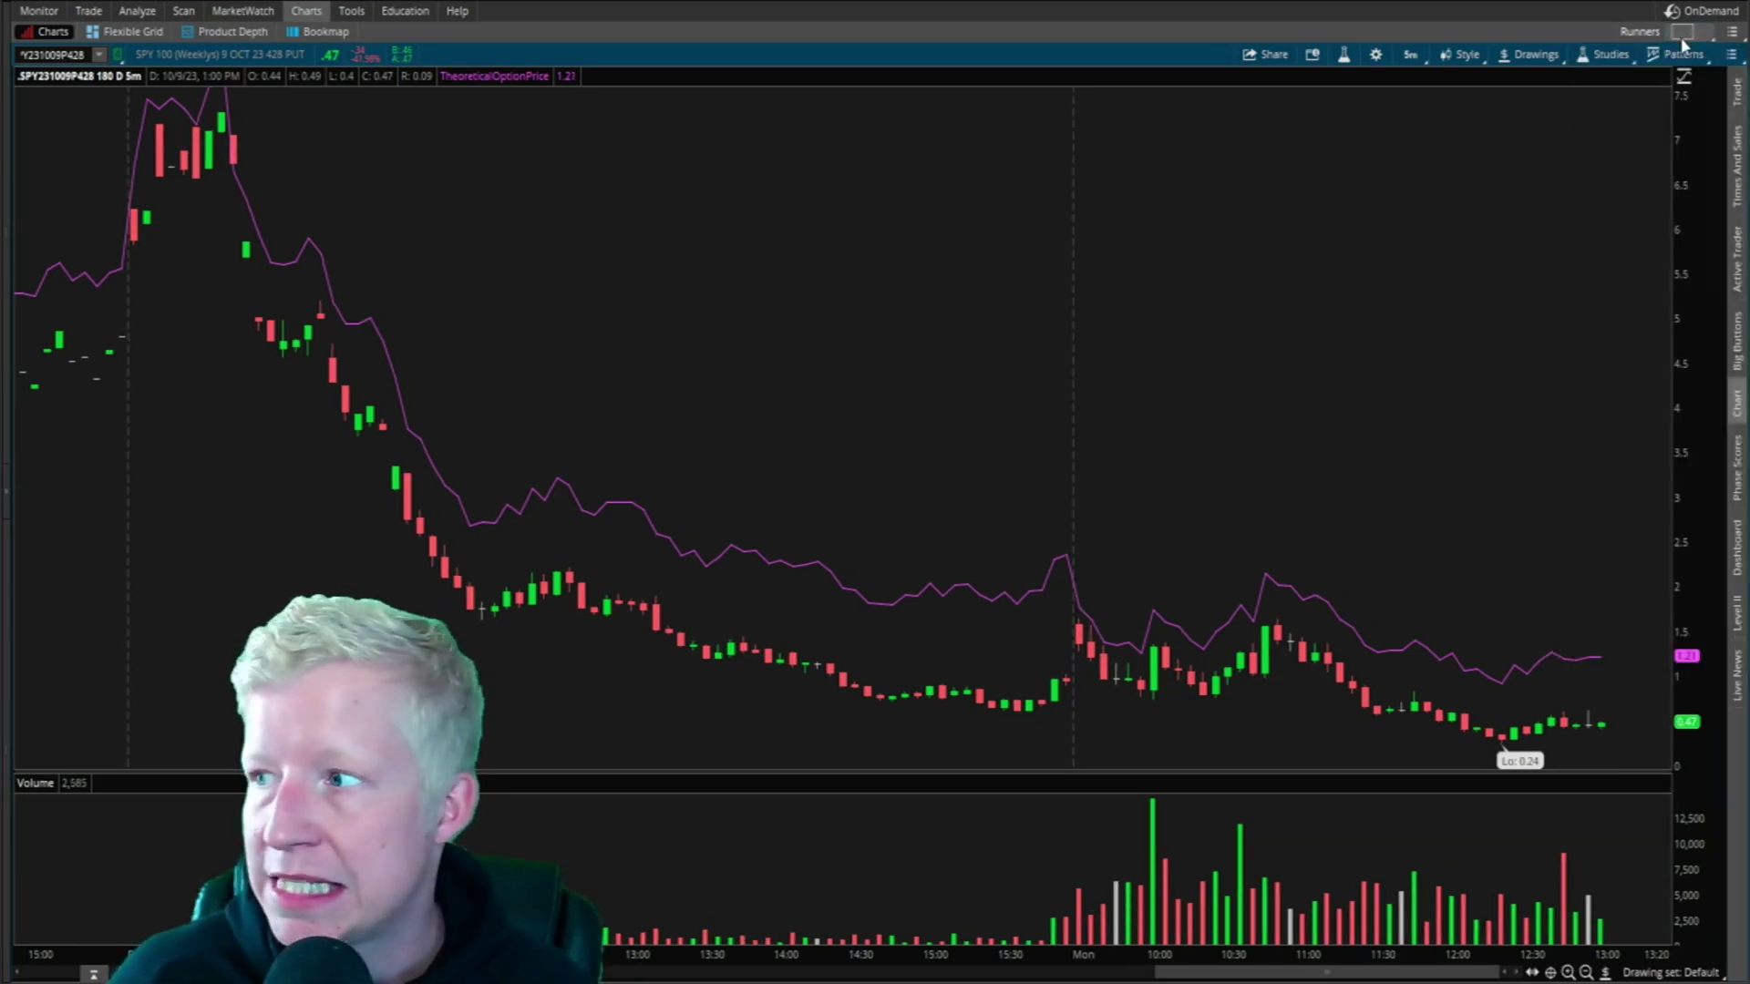
{"action": "left_click", "coordinate": [1734, 260]}
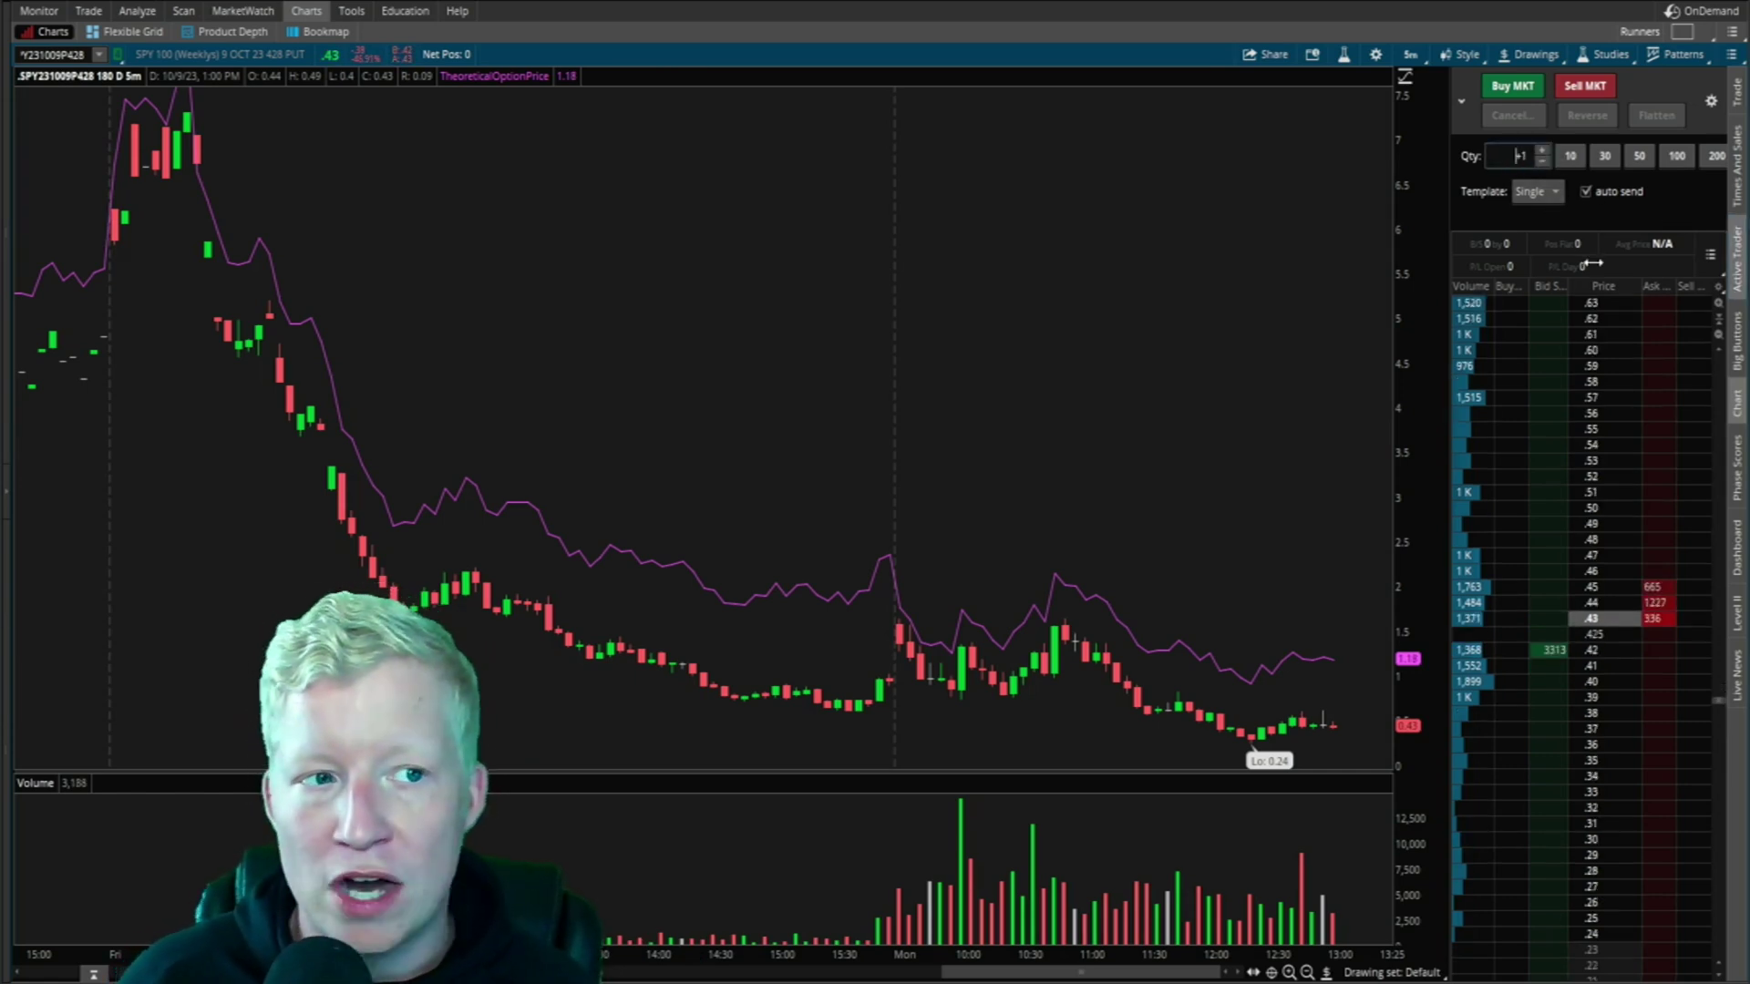
{"action": "left_click", "coordinate": [1514, 89]}
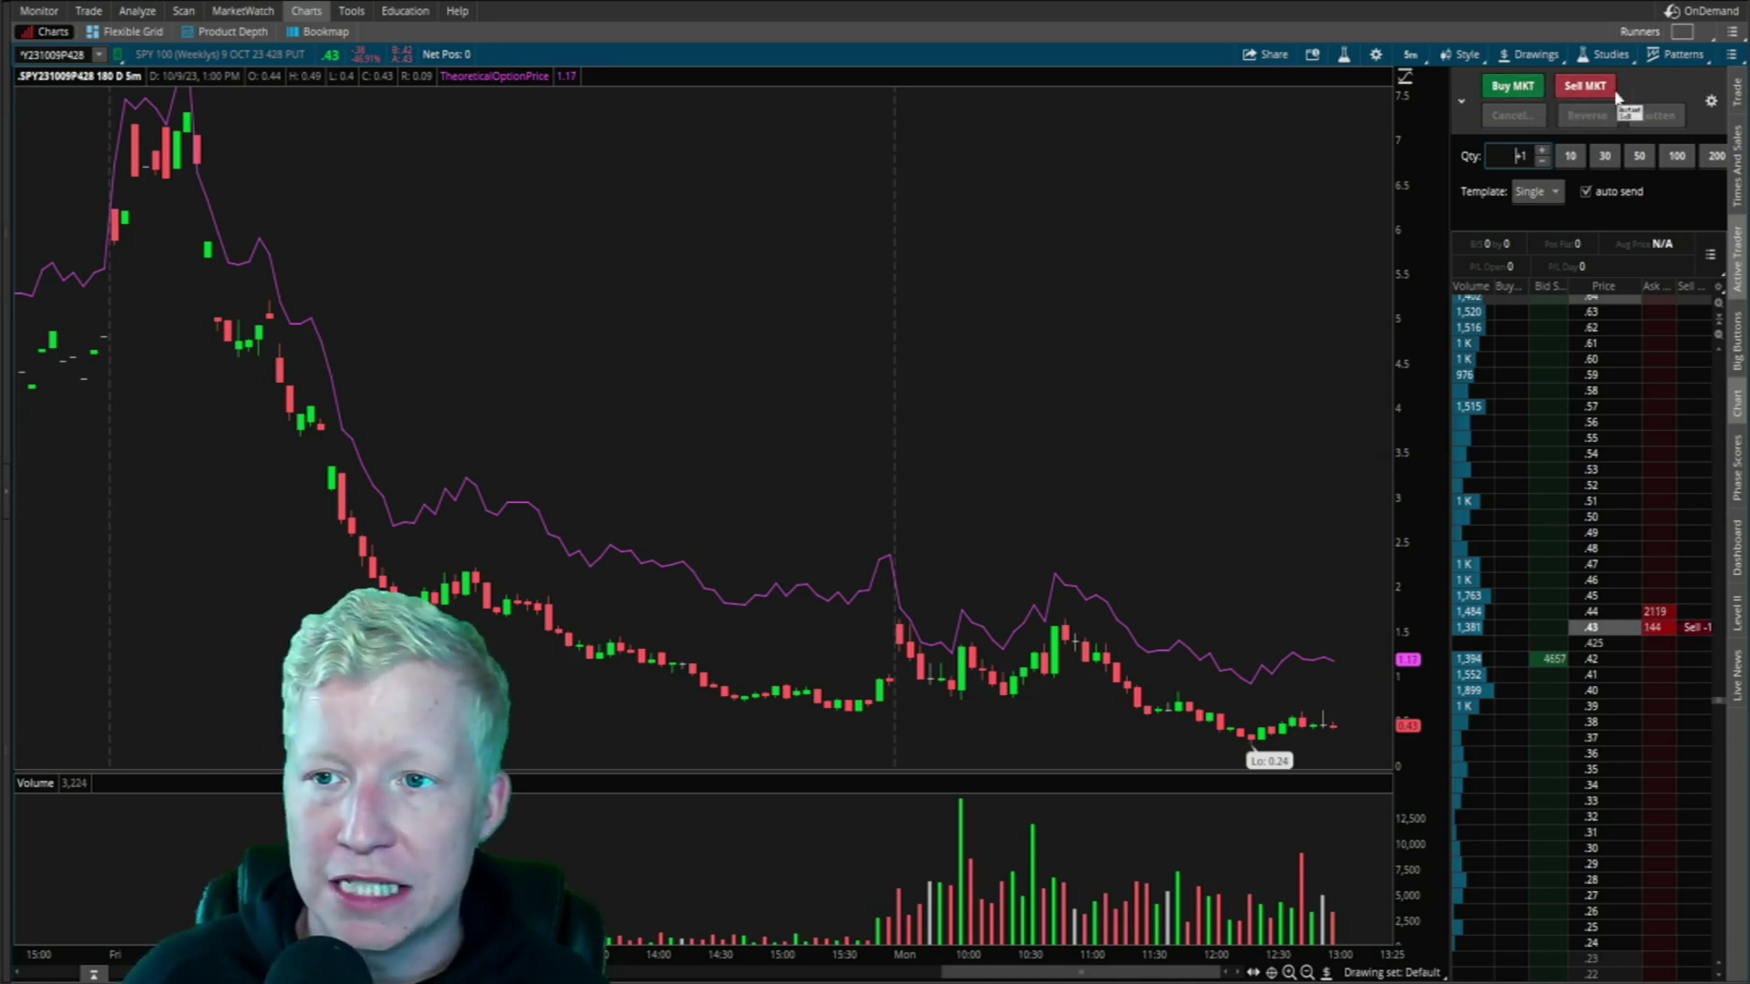
{"action": "left_click", "coordinate": [1713, 100]}
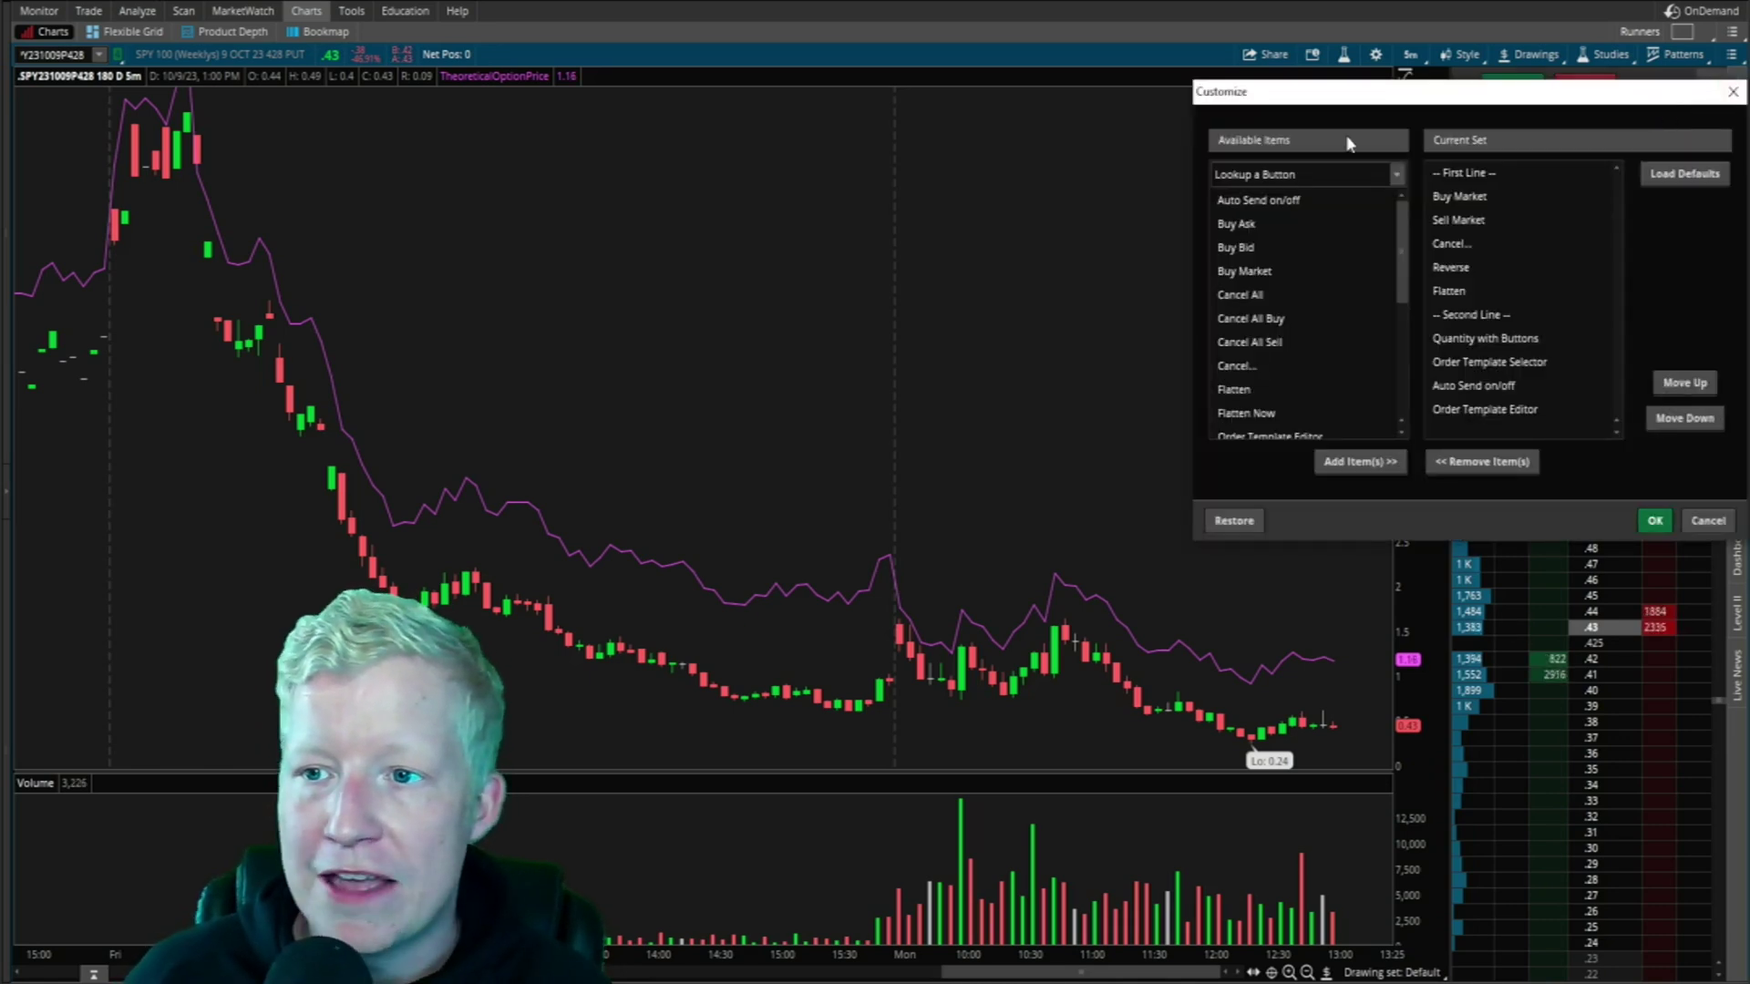
{"action": "left_click", "coordinate": [1123, 188]}
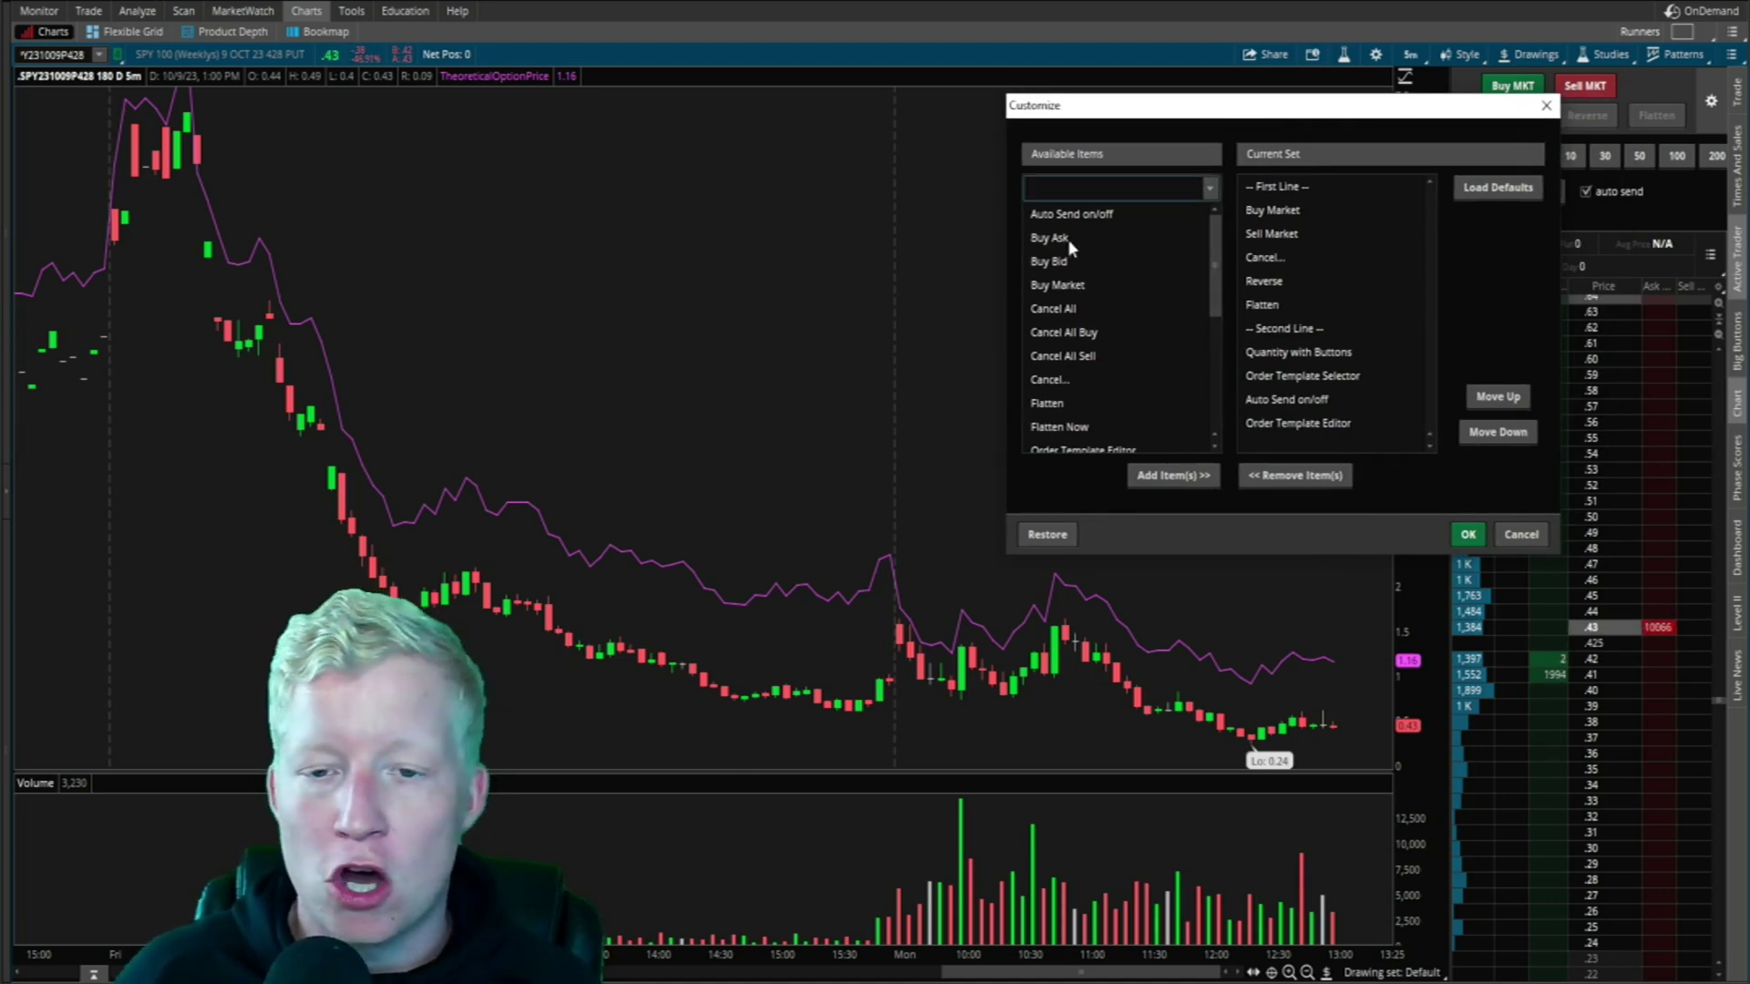
{"action": "type", "text": "sell"}
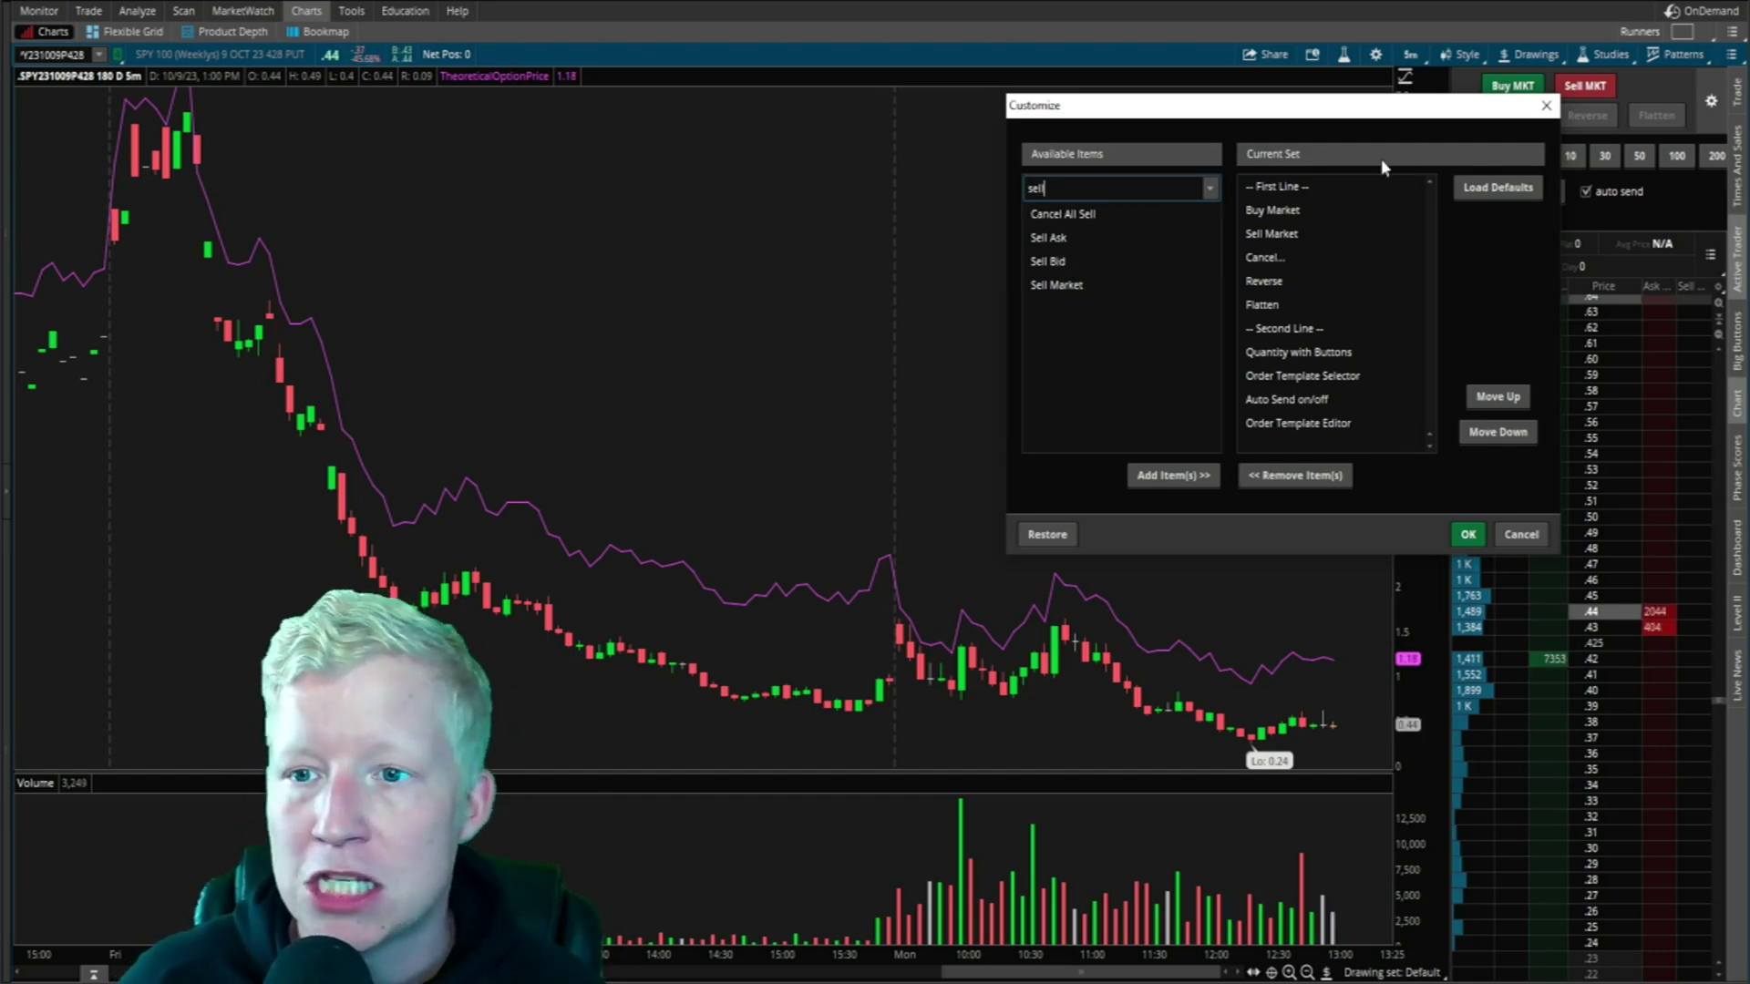
{"action": "left_click", "coordinate": [1546, 107]}
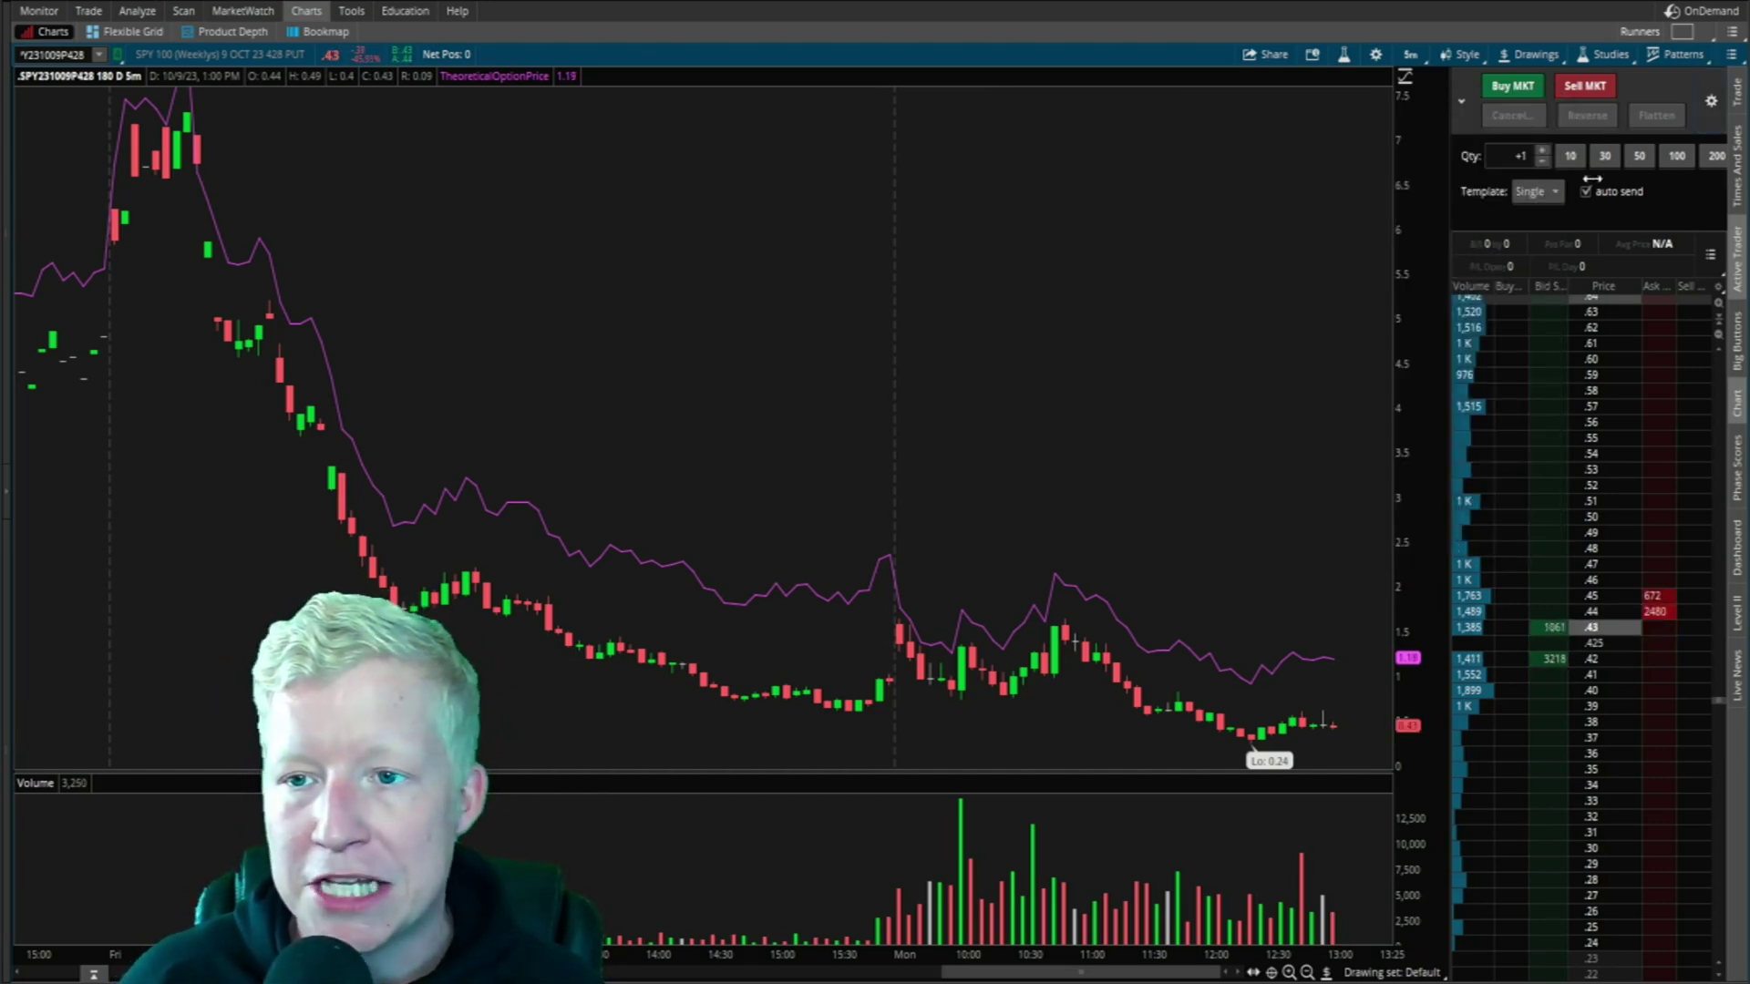
Step: Buy one 428 put at market and confirm the fill under Monitor
{"action": "left_click", "coordinate": [1517, 89]}
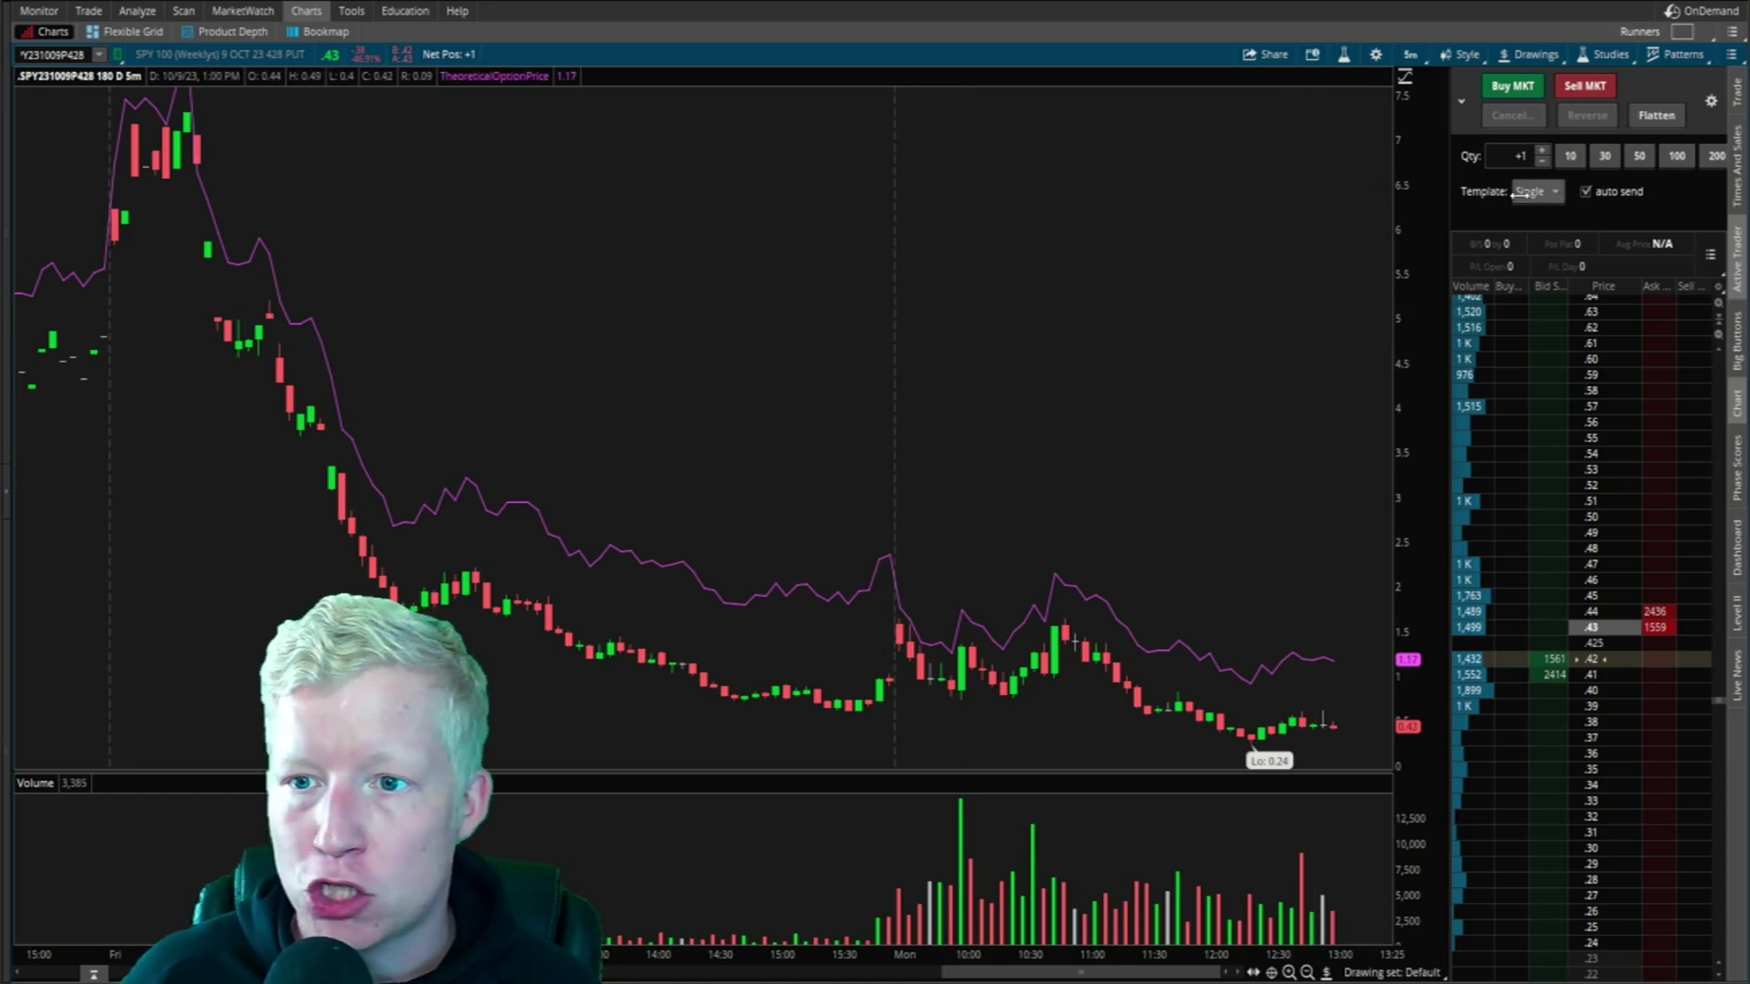
{"action": "left_click", "coordinate": [45, 12]}
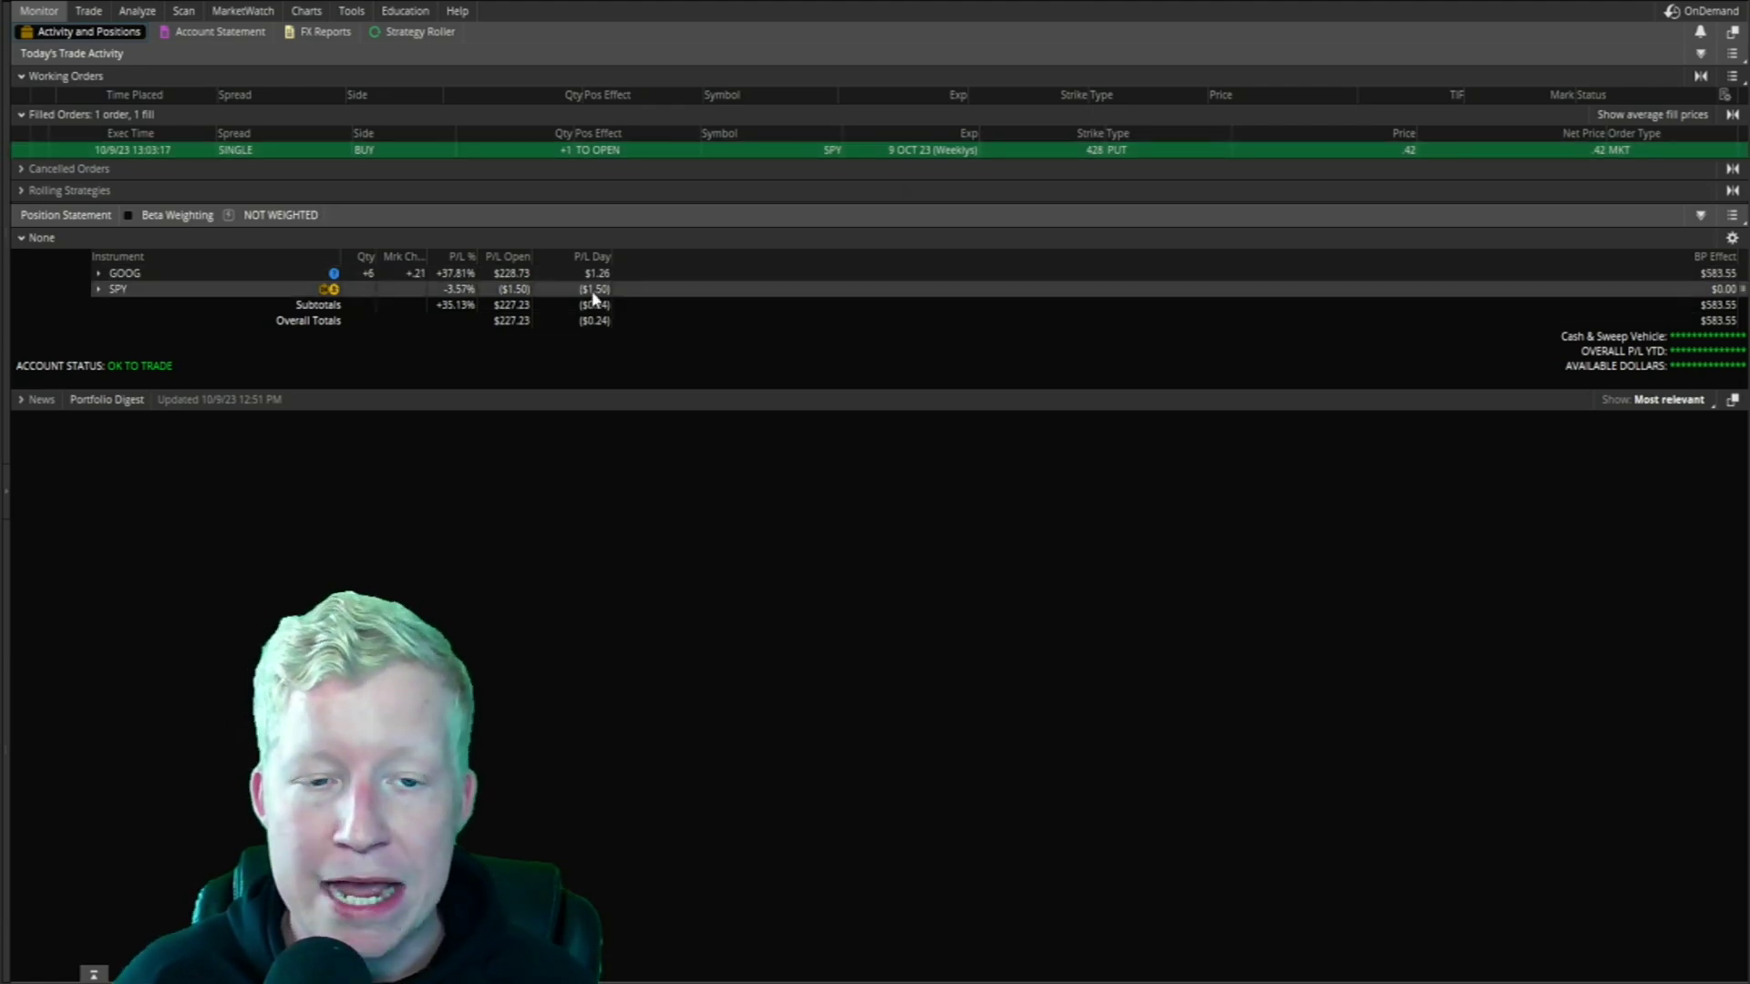
{"action": "left_click", "coordinate": [306, 10]}
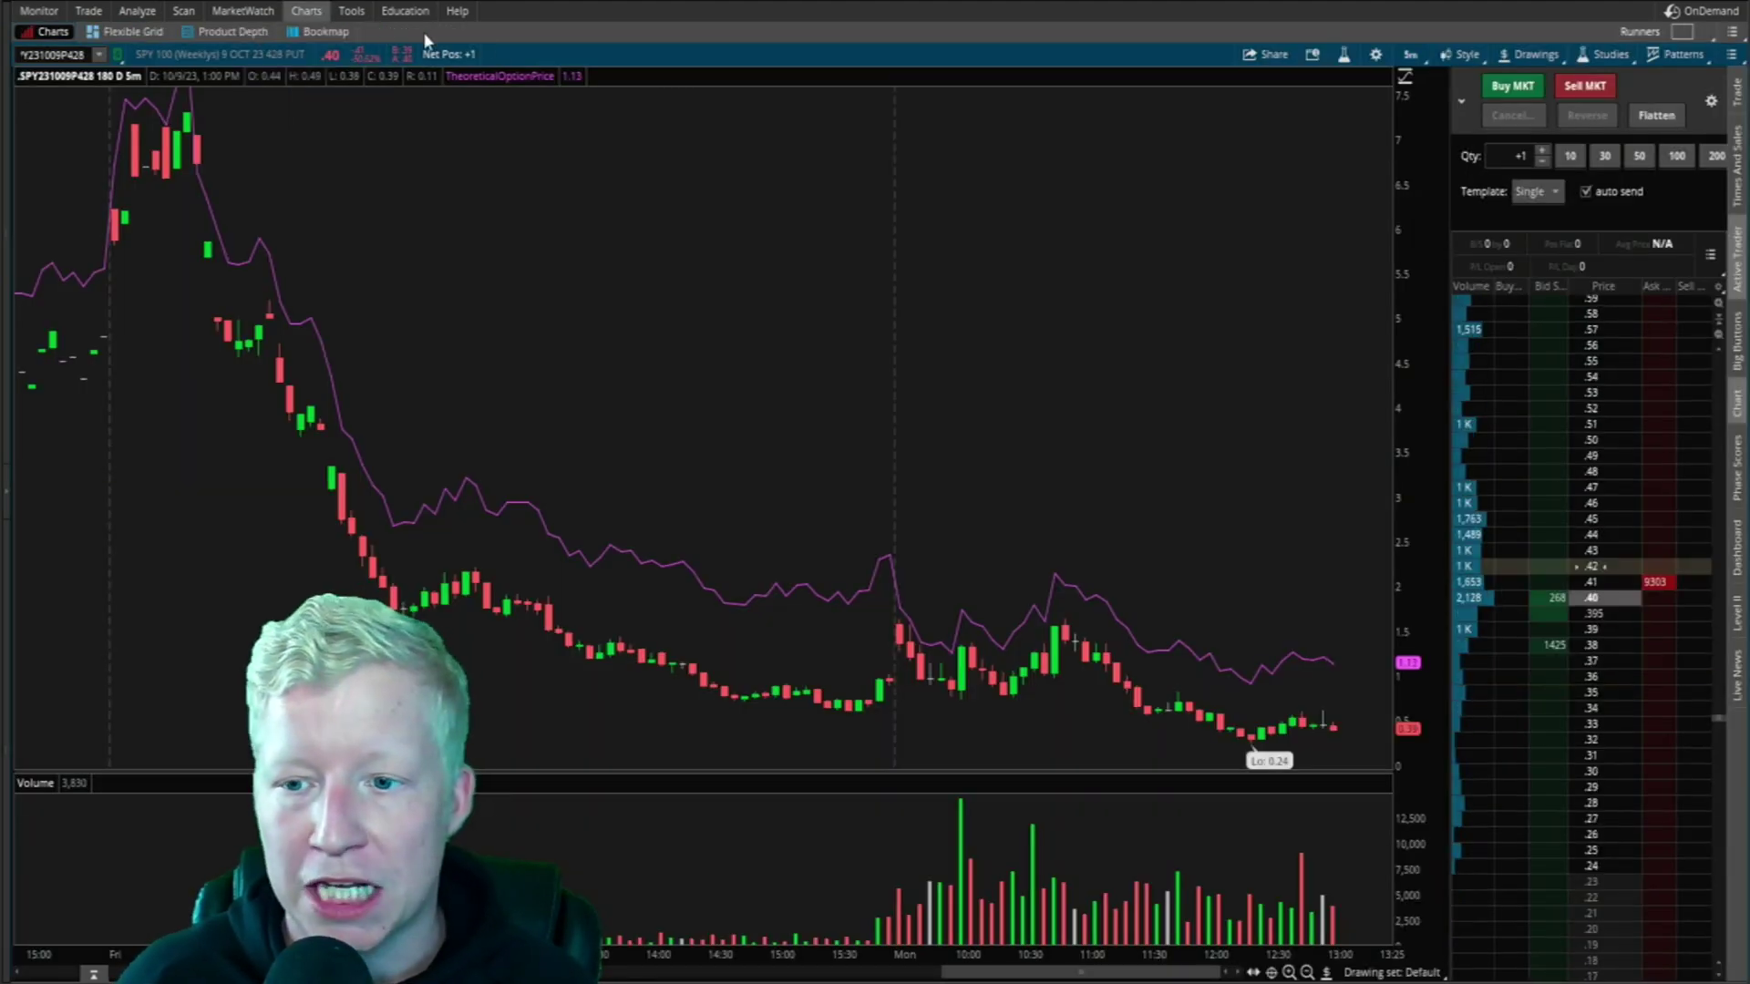
Step: Sell the put at market to close and review both fills in Monitor
{"action": "left_click", "coordinate": [1597, 89]}
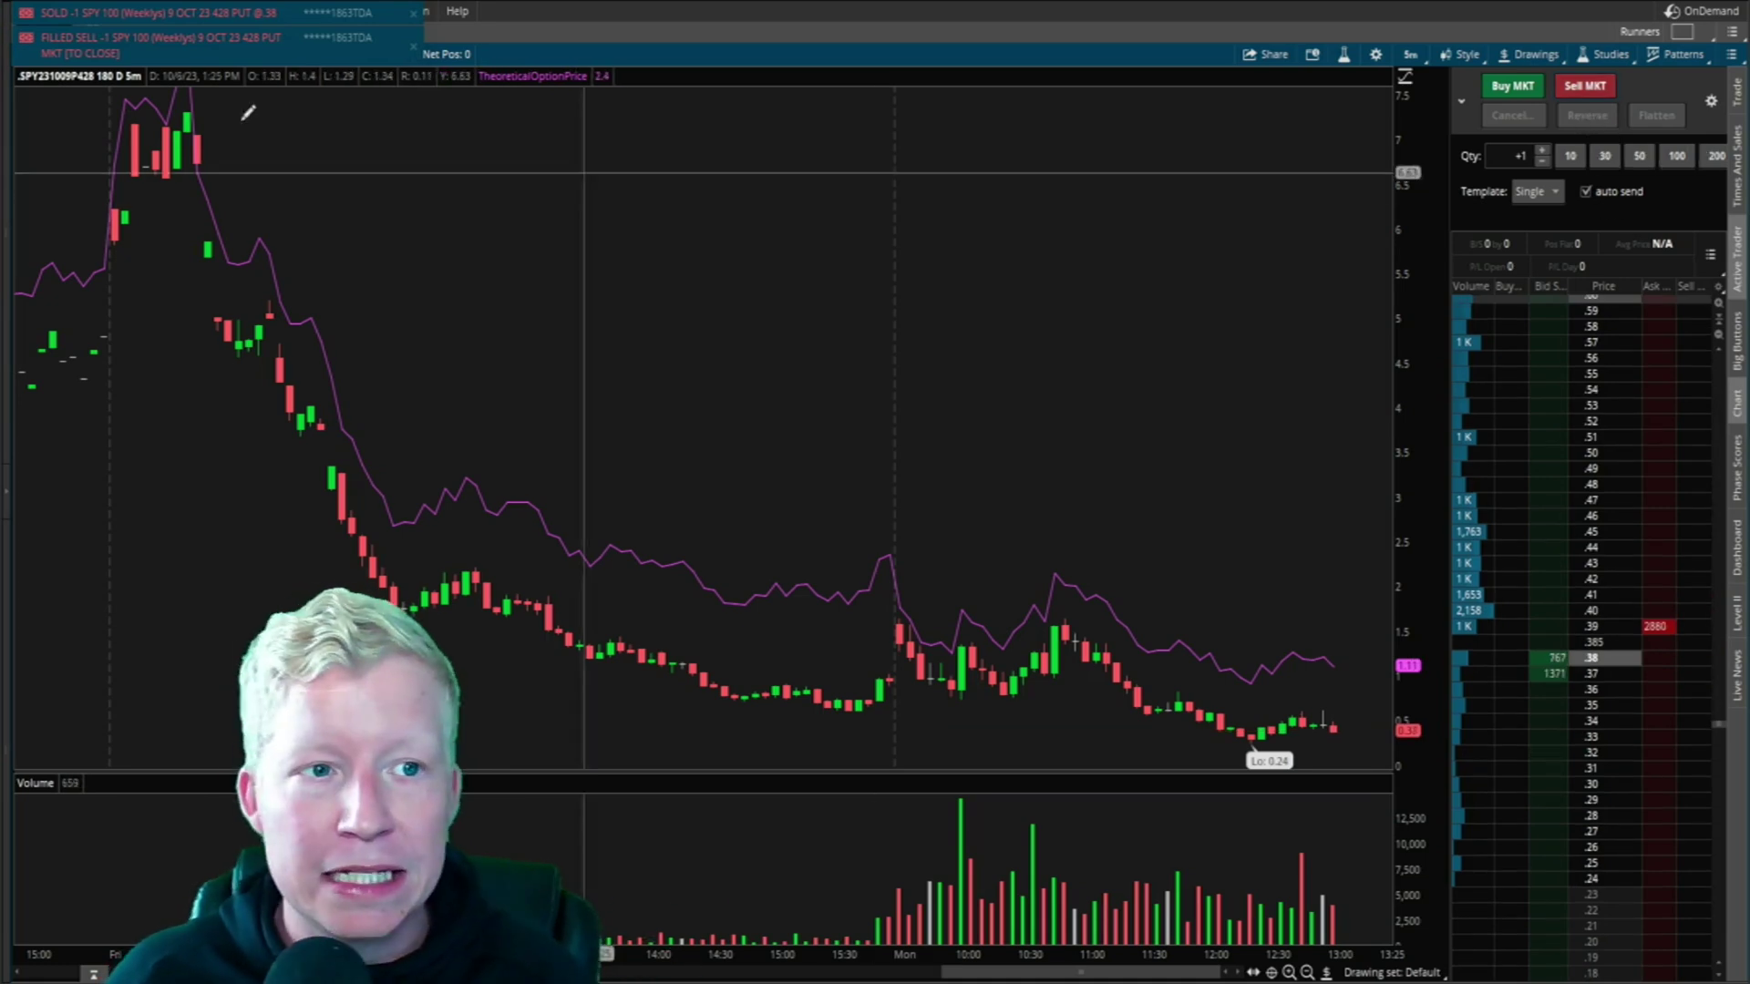
{"action": "left_click", "coordinate": [412, 20]}
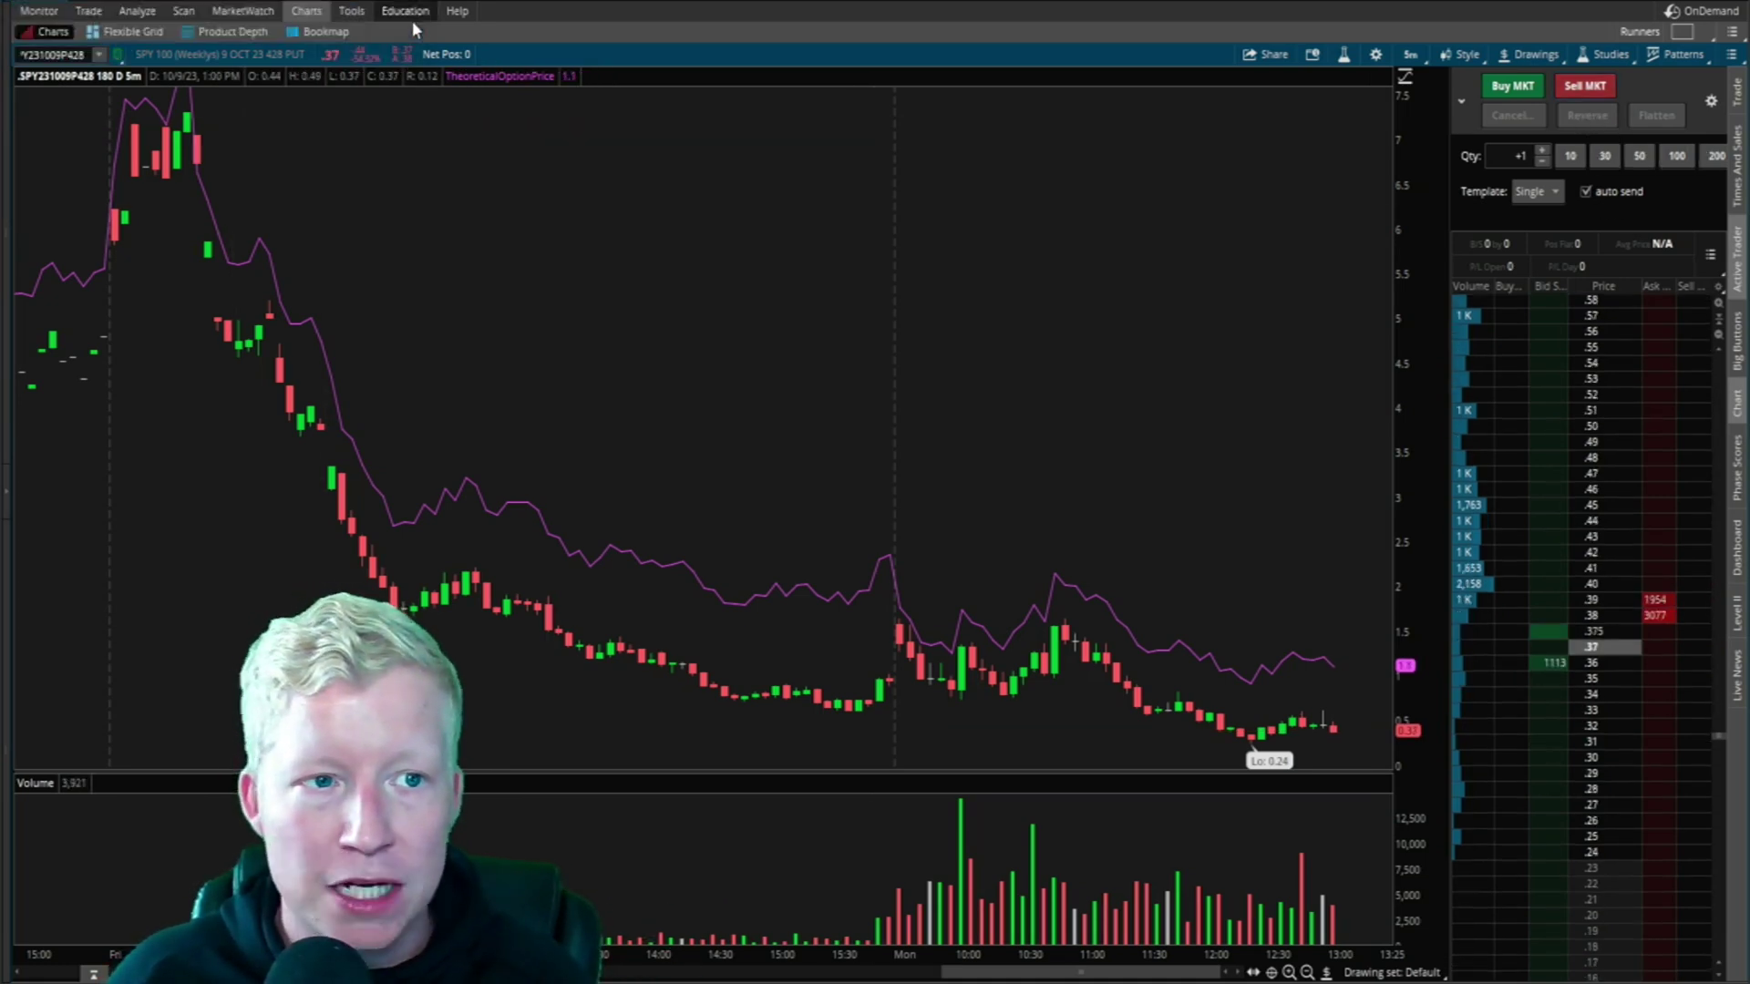
{"action": "left_click", "coordinate": [39, 10]}
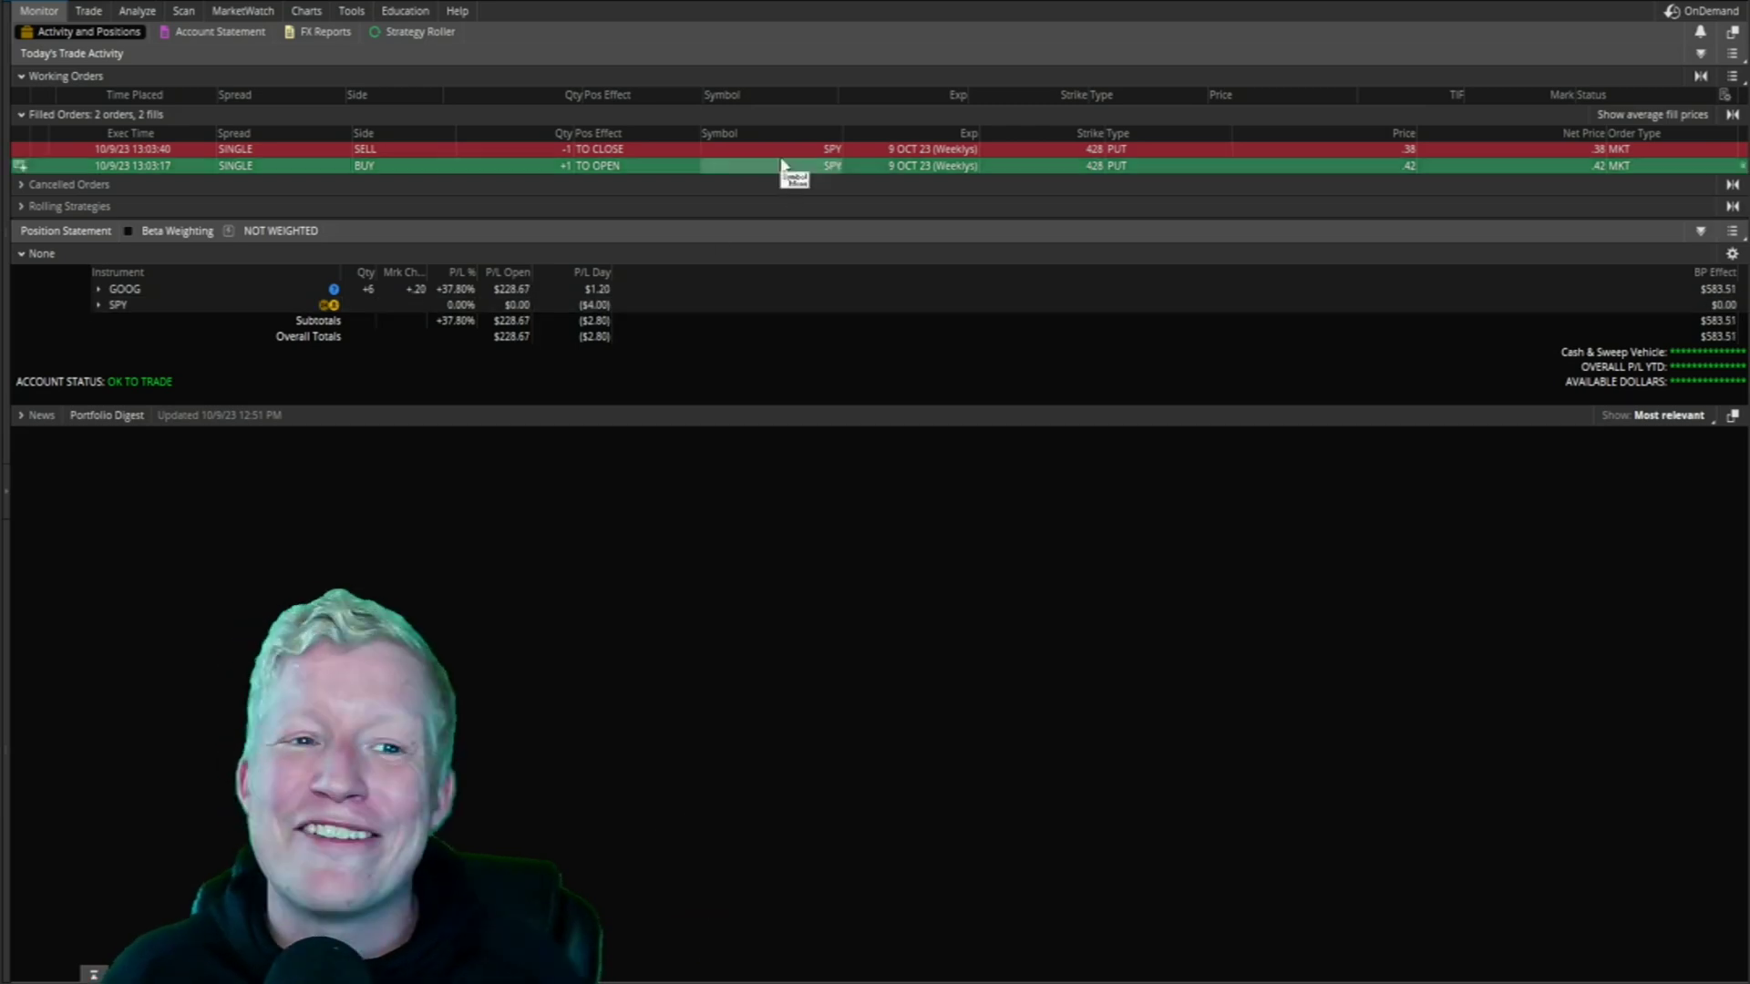
{"action": "left_click", "coordinate": [312, 16]}
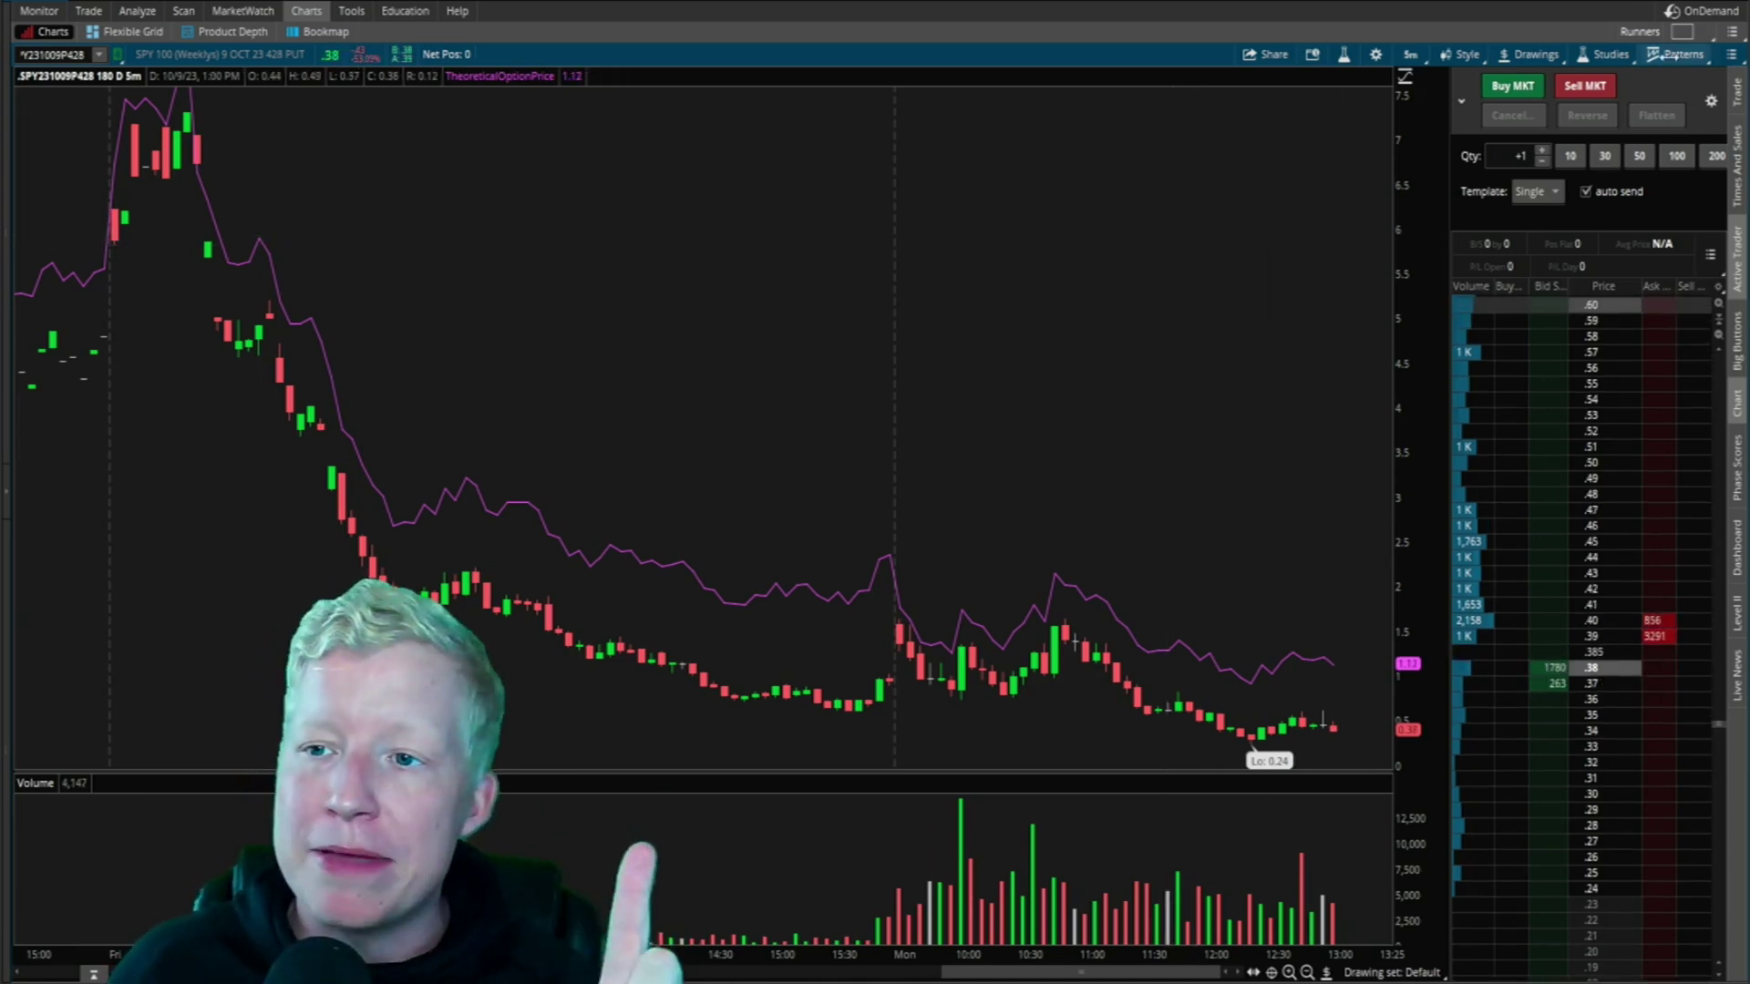
Step: Switch to a 1x2 layout with a 180 D : 5m SPY chart below the taller put chart
{"action": "left_click", "coordinate": [1684, 32]}
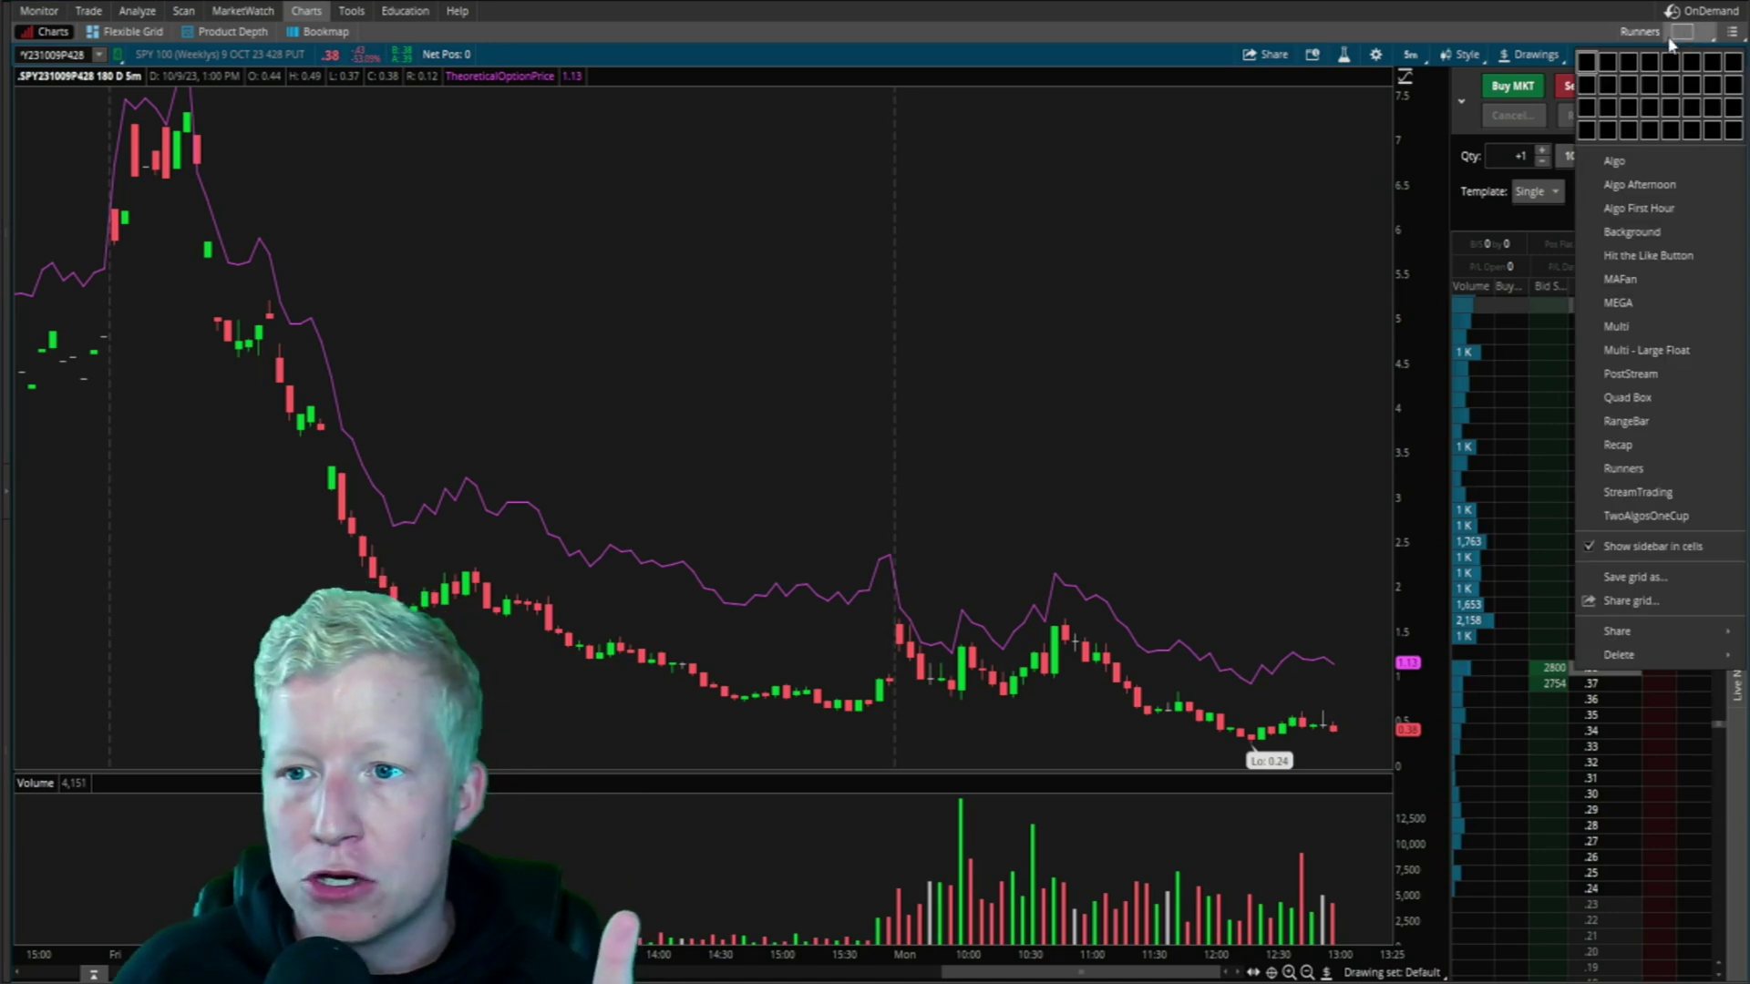
{"action": "left_click", "coordinate": [1593, 85]}
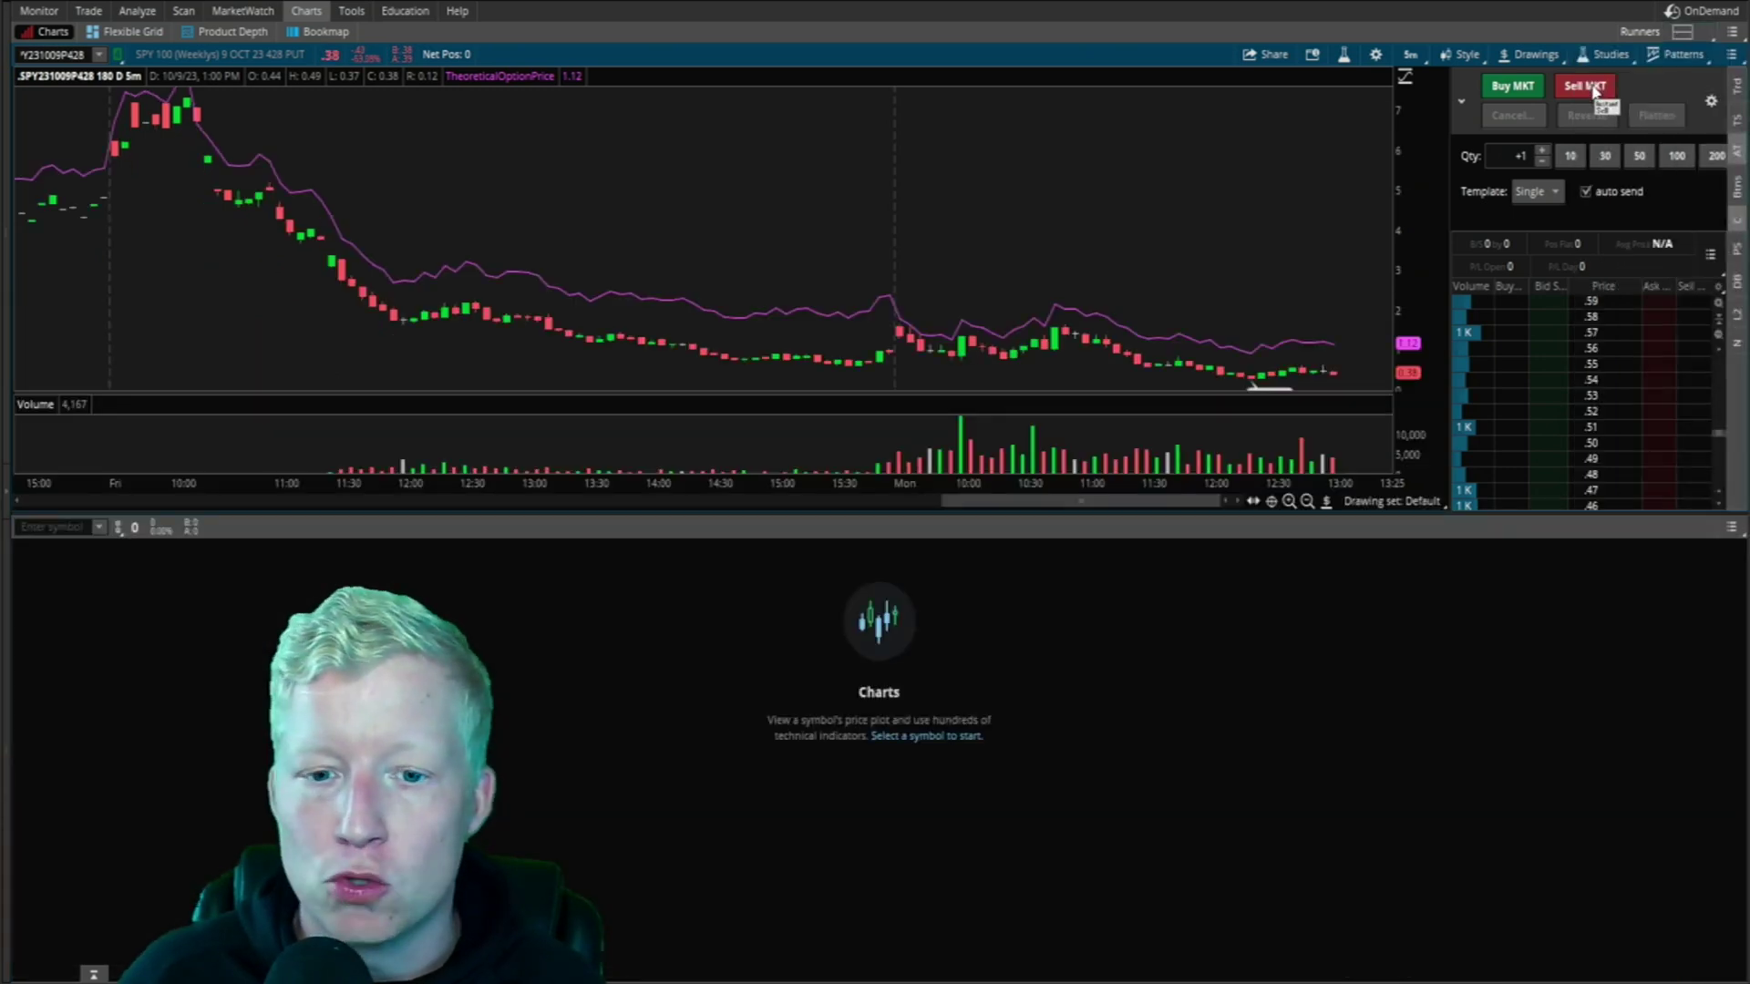
{"action": "left_click", "coordinate": [55, 527]}
{"action": "type", "text": "SPY"}
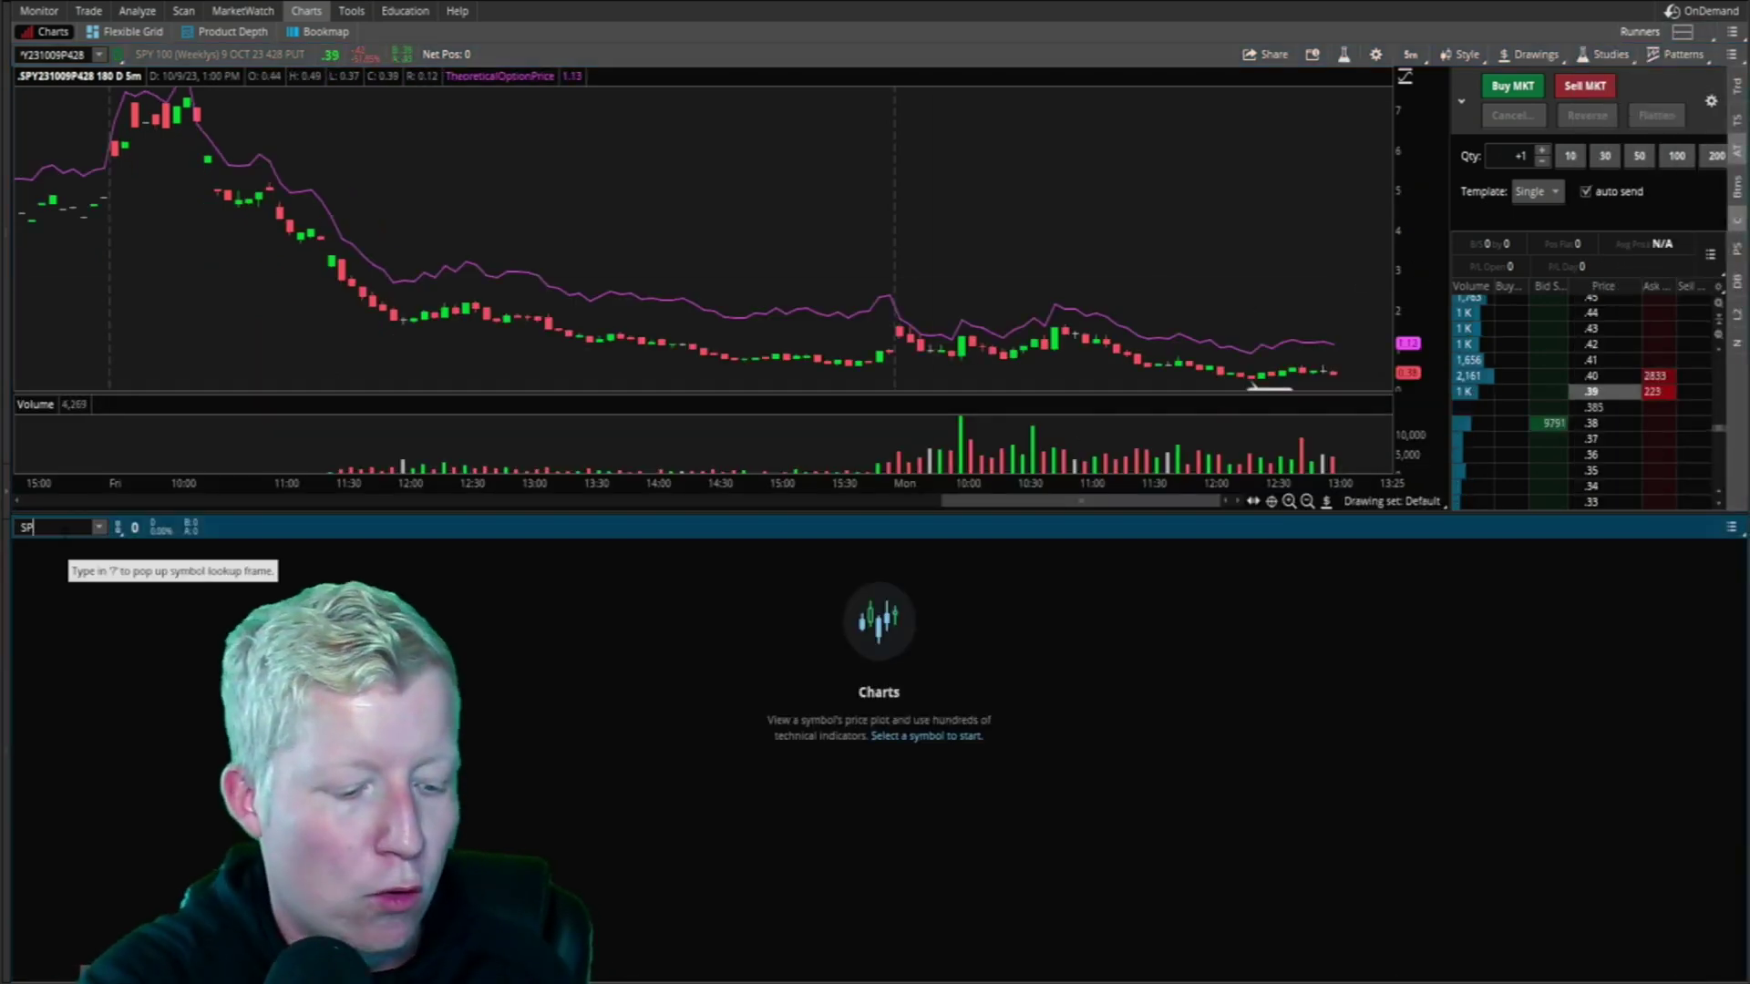
{"action": "key", "text": "Return"}
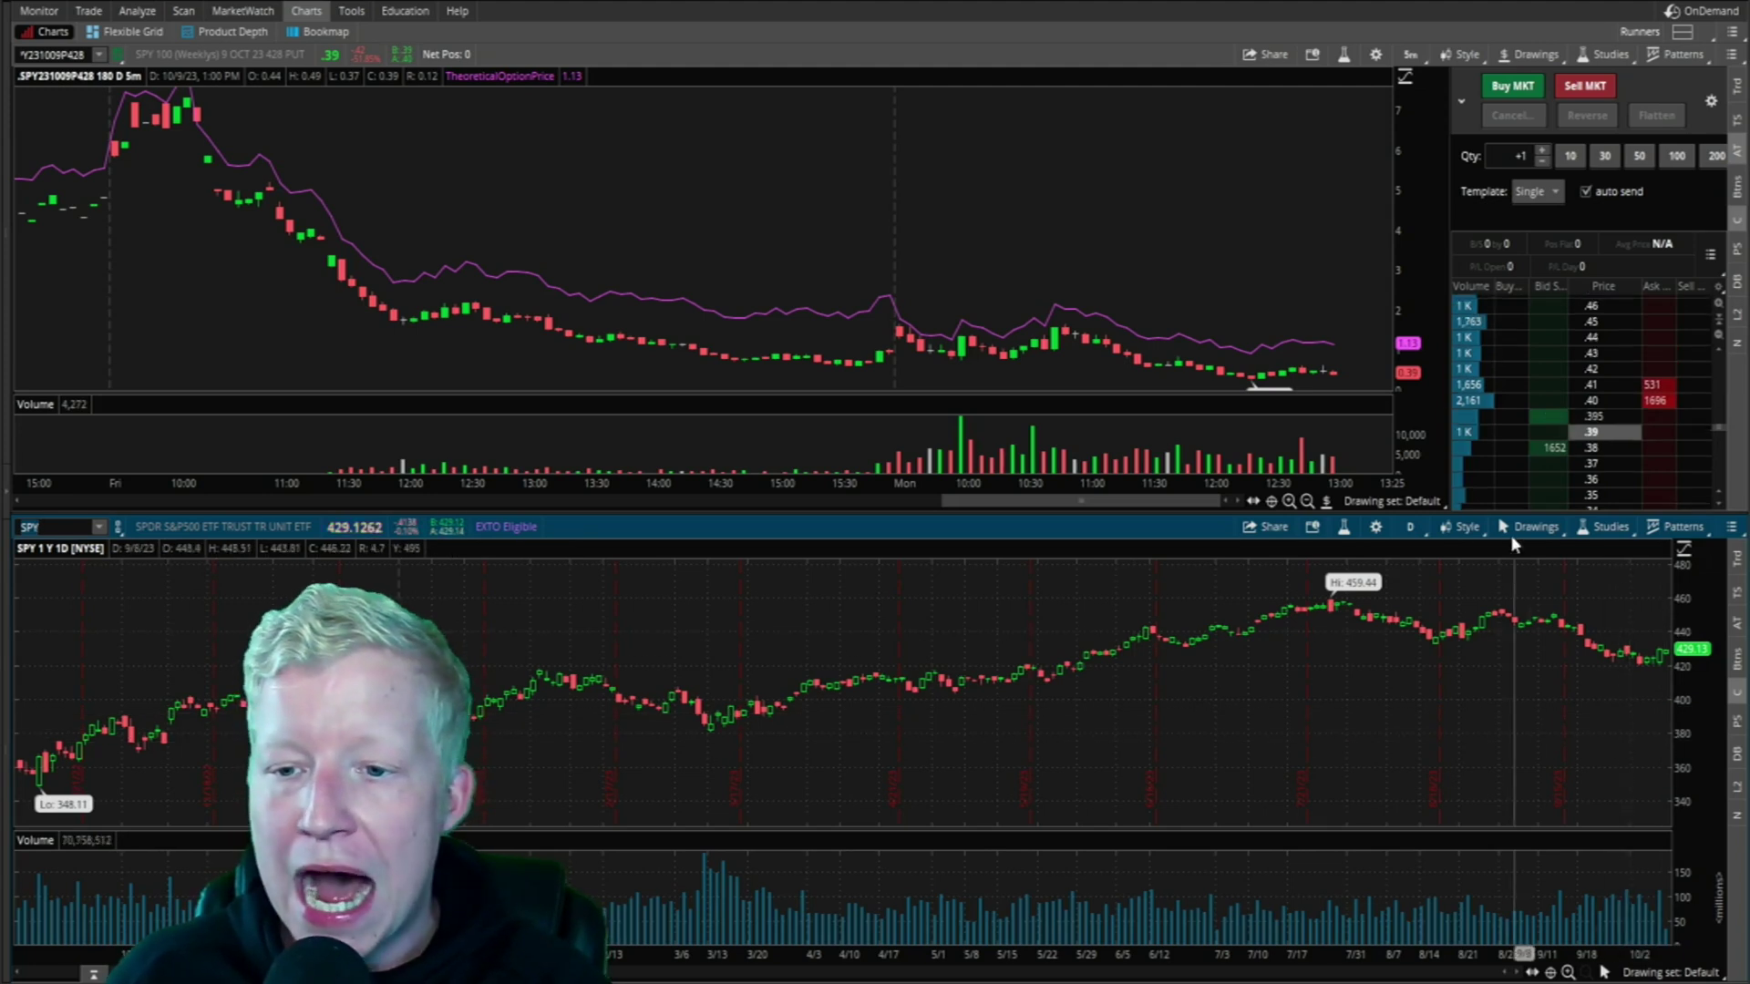
{"action": "left_click", "coordinate": [1410, 527]}
{"action": "left_click", "coordinate": [1363, 657]}
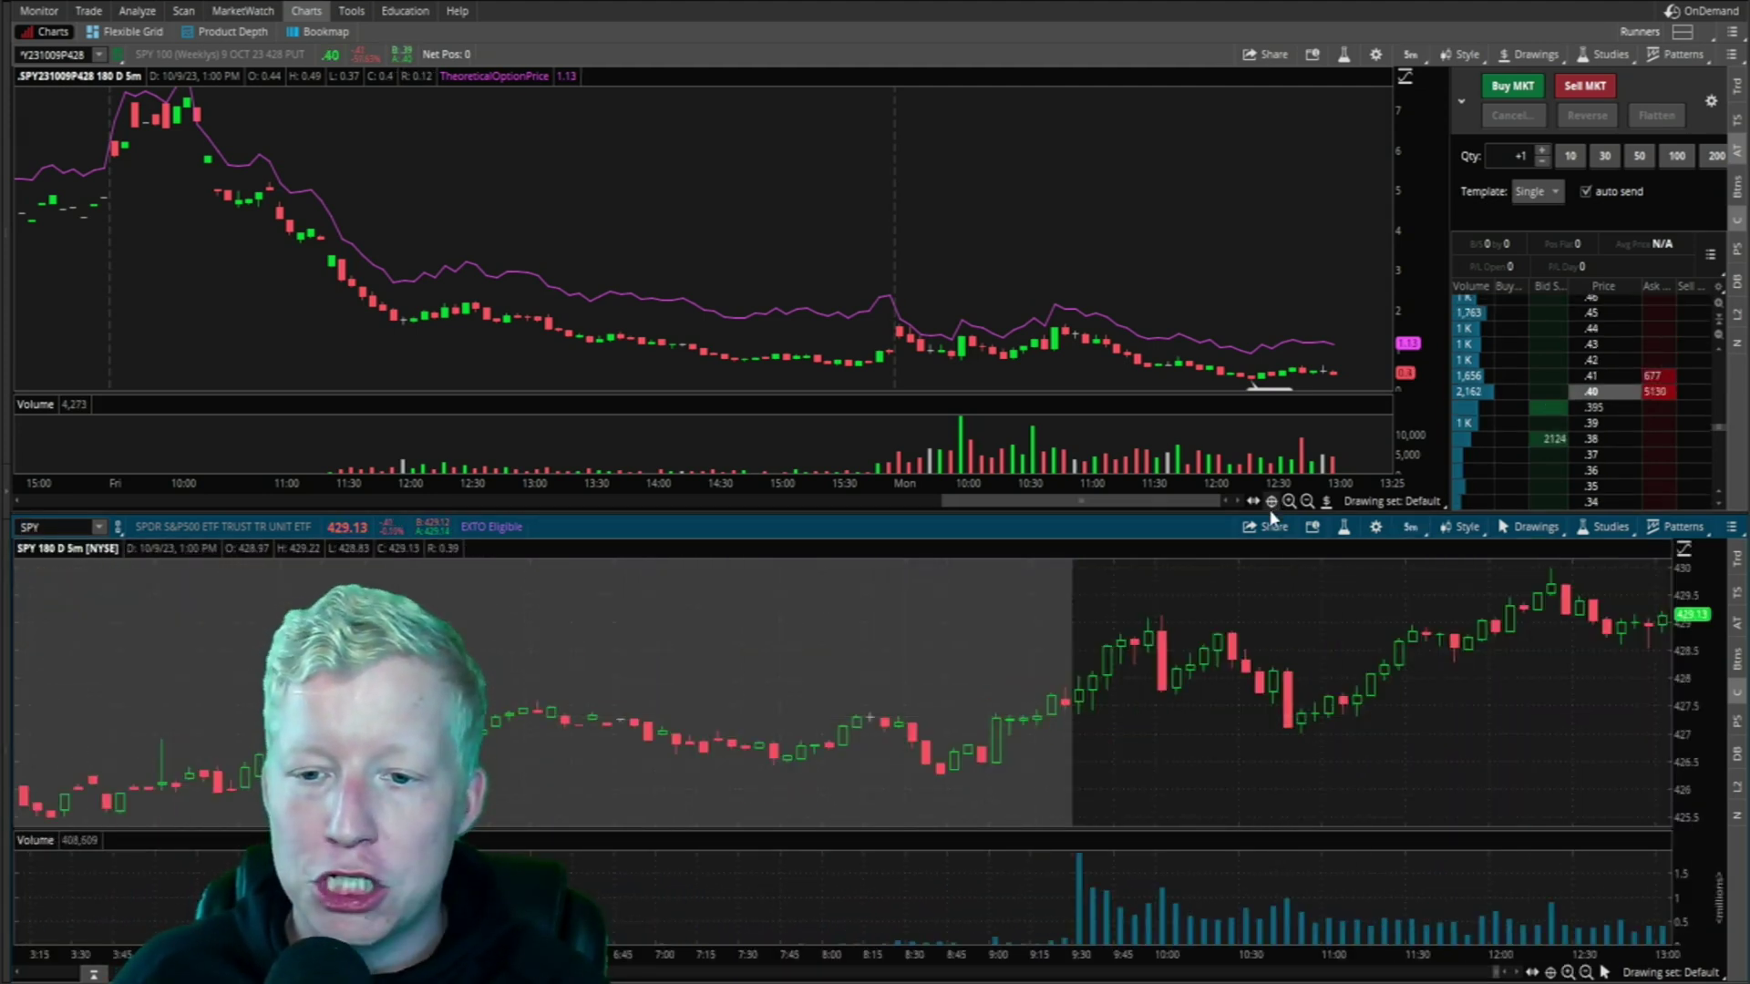
{"action": "left_click_drag", "start_coordinate": [1271, 517], "coordinate": [1268, 616]}
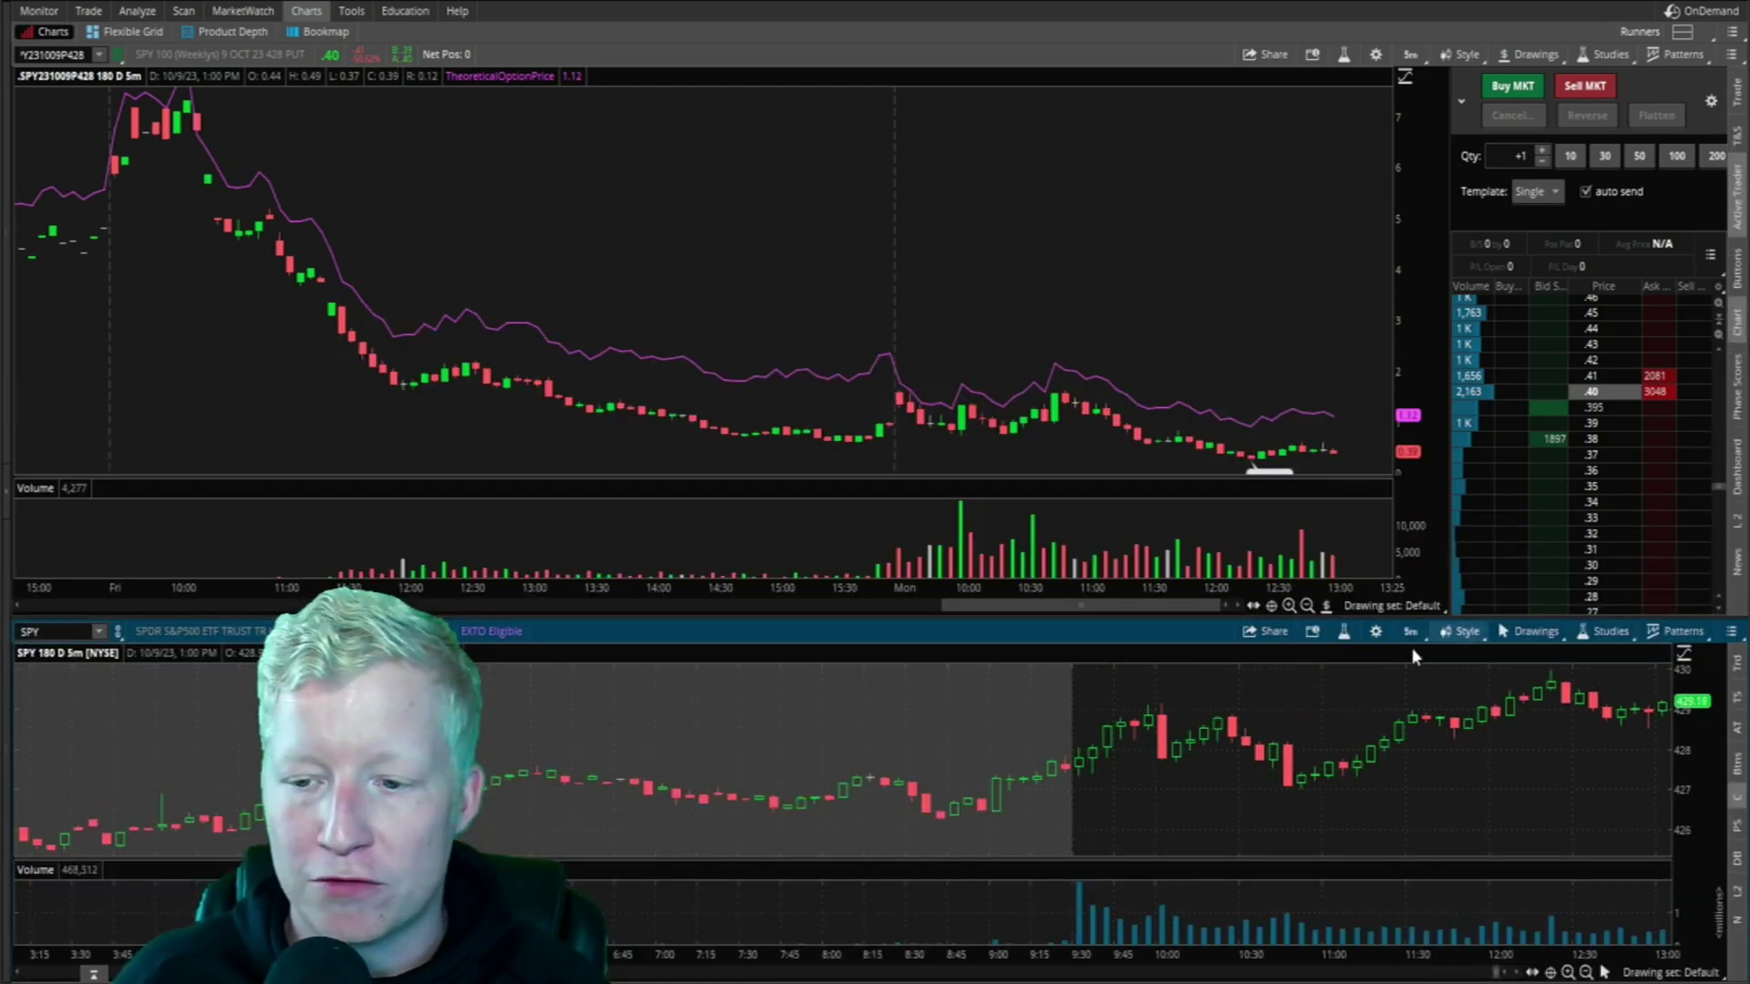
{"action": "scroll", "coordinate": [1495, 973], "scroll_direction": "up", "scroll_amount": 5}
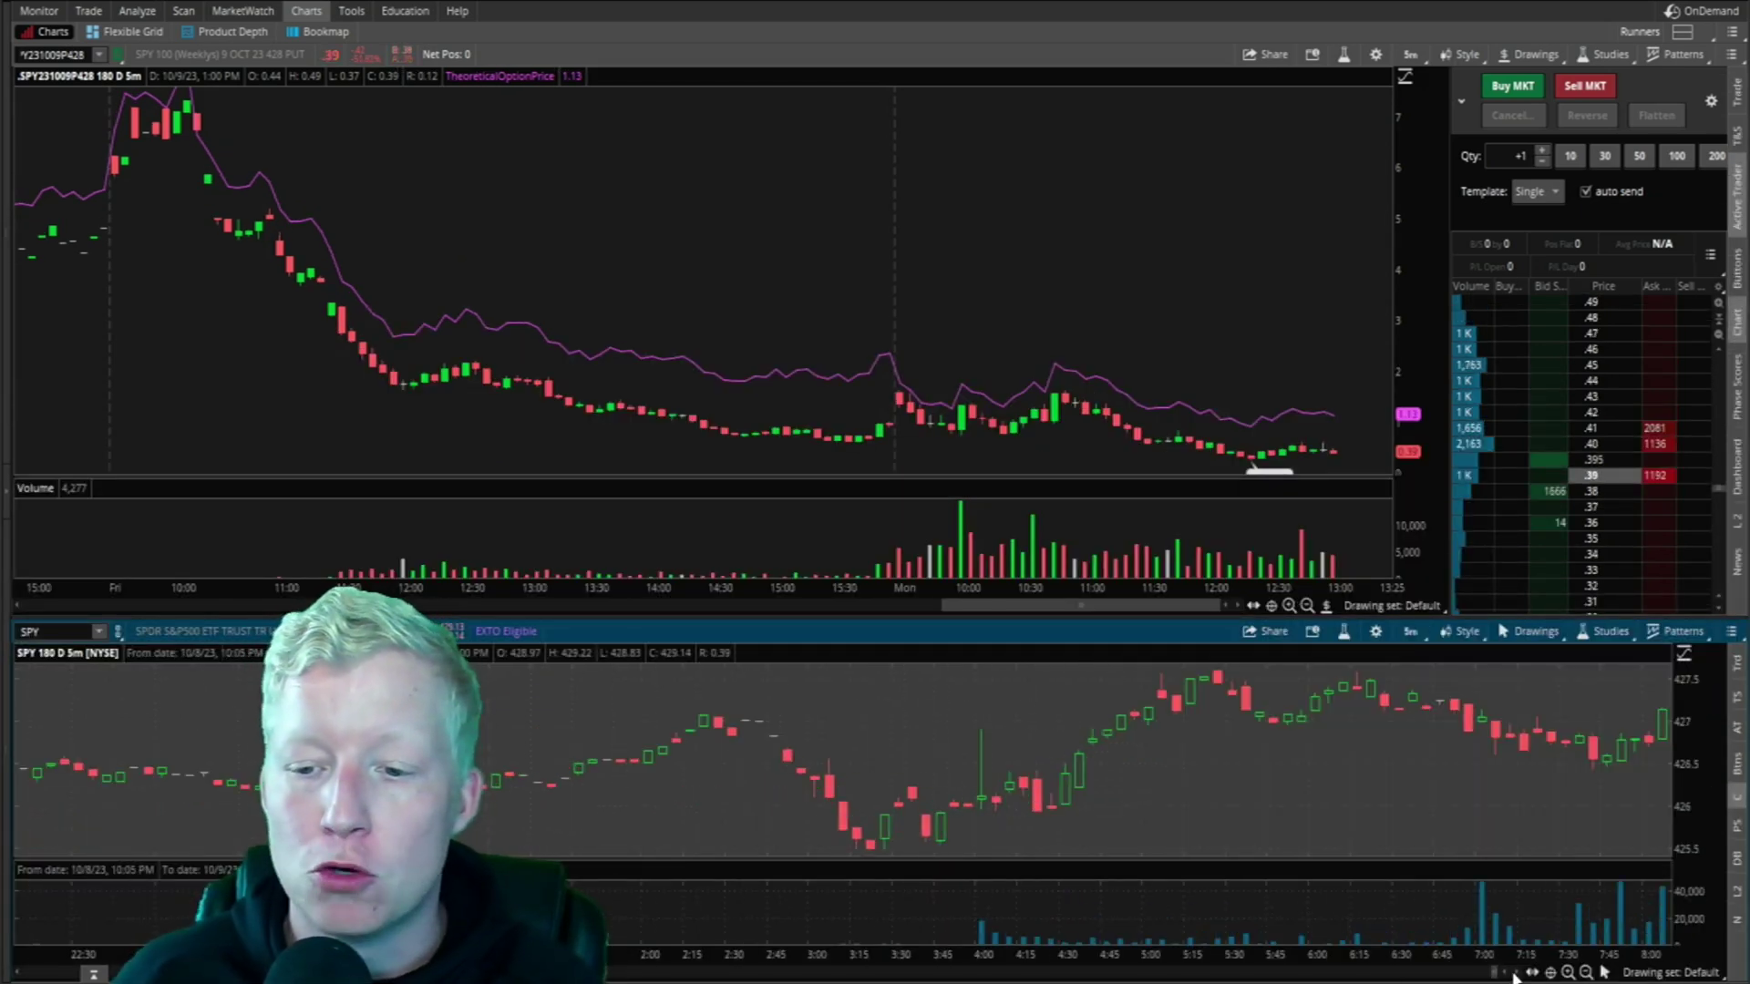
{"action": "scroll", "coordinate": [1494, 973], "scroll_direction": "down", "scroll_amount": 5}
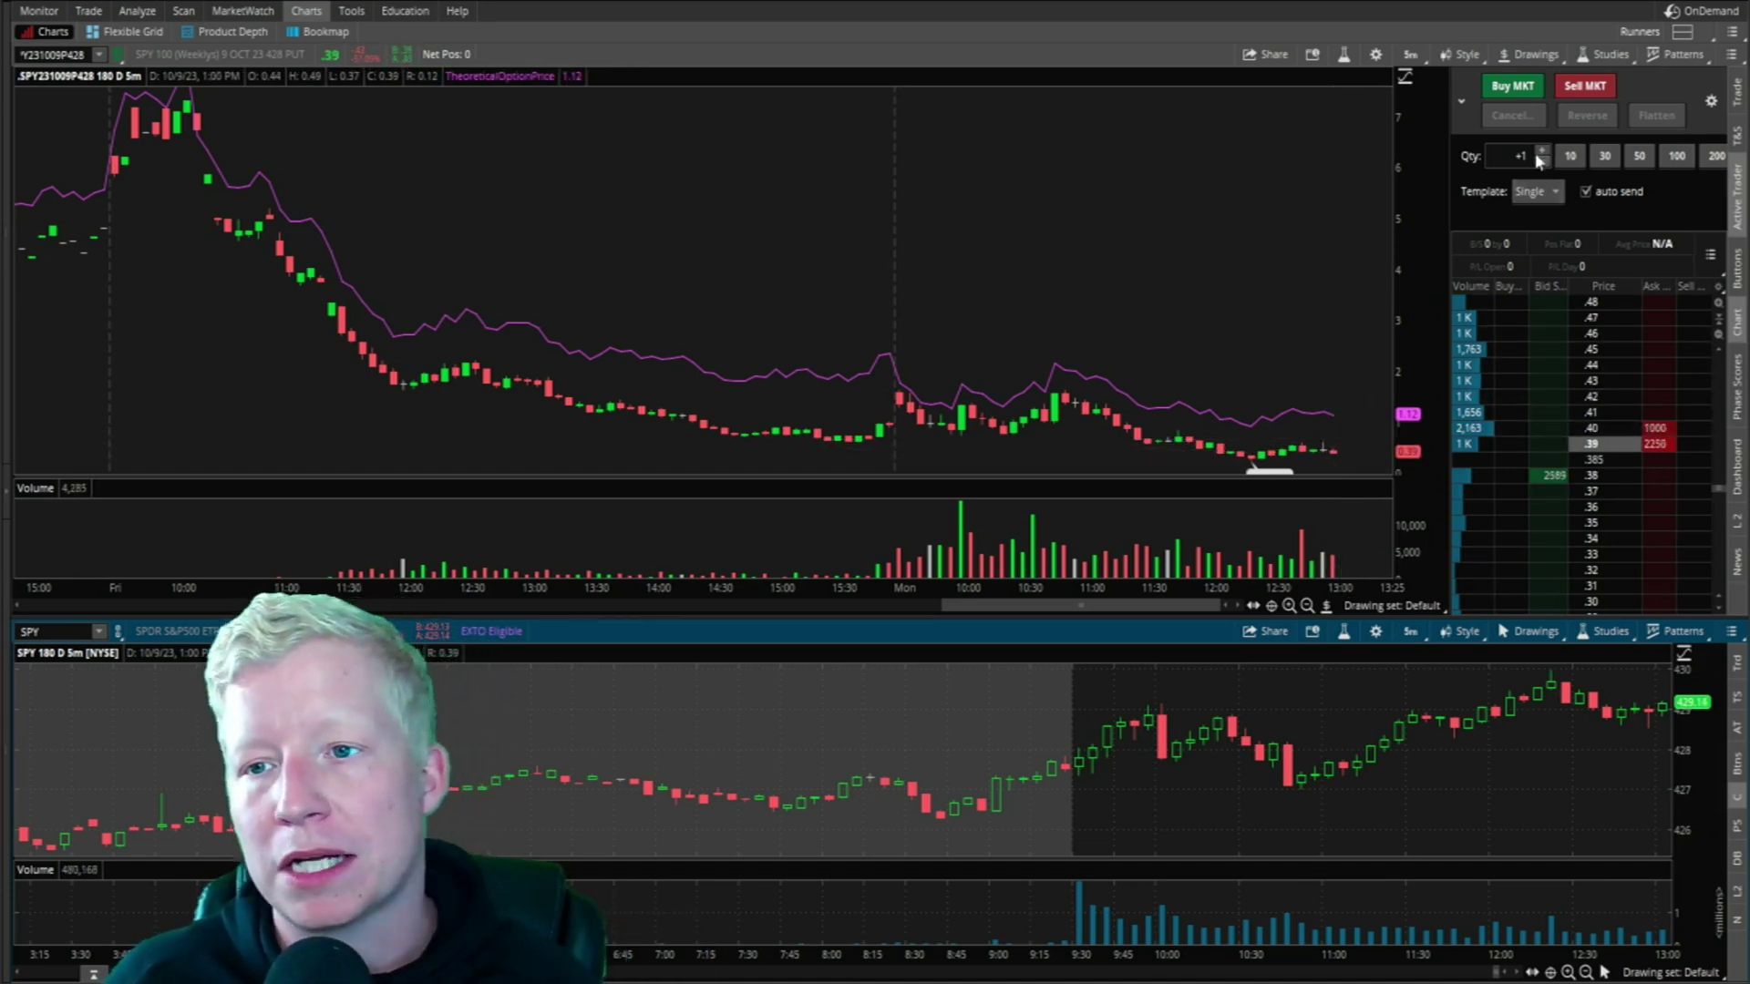
{"action": "left_click", "coordinate": [1569, 87]}
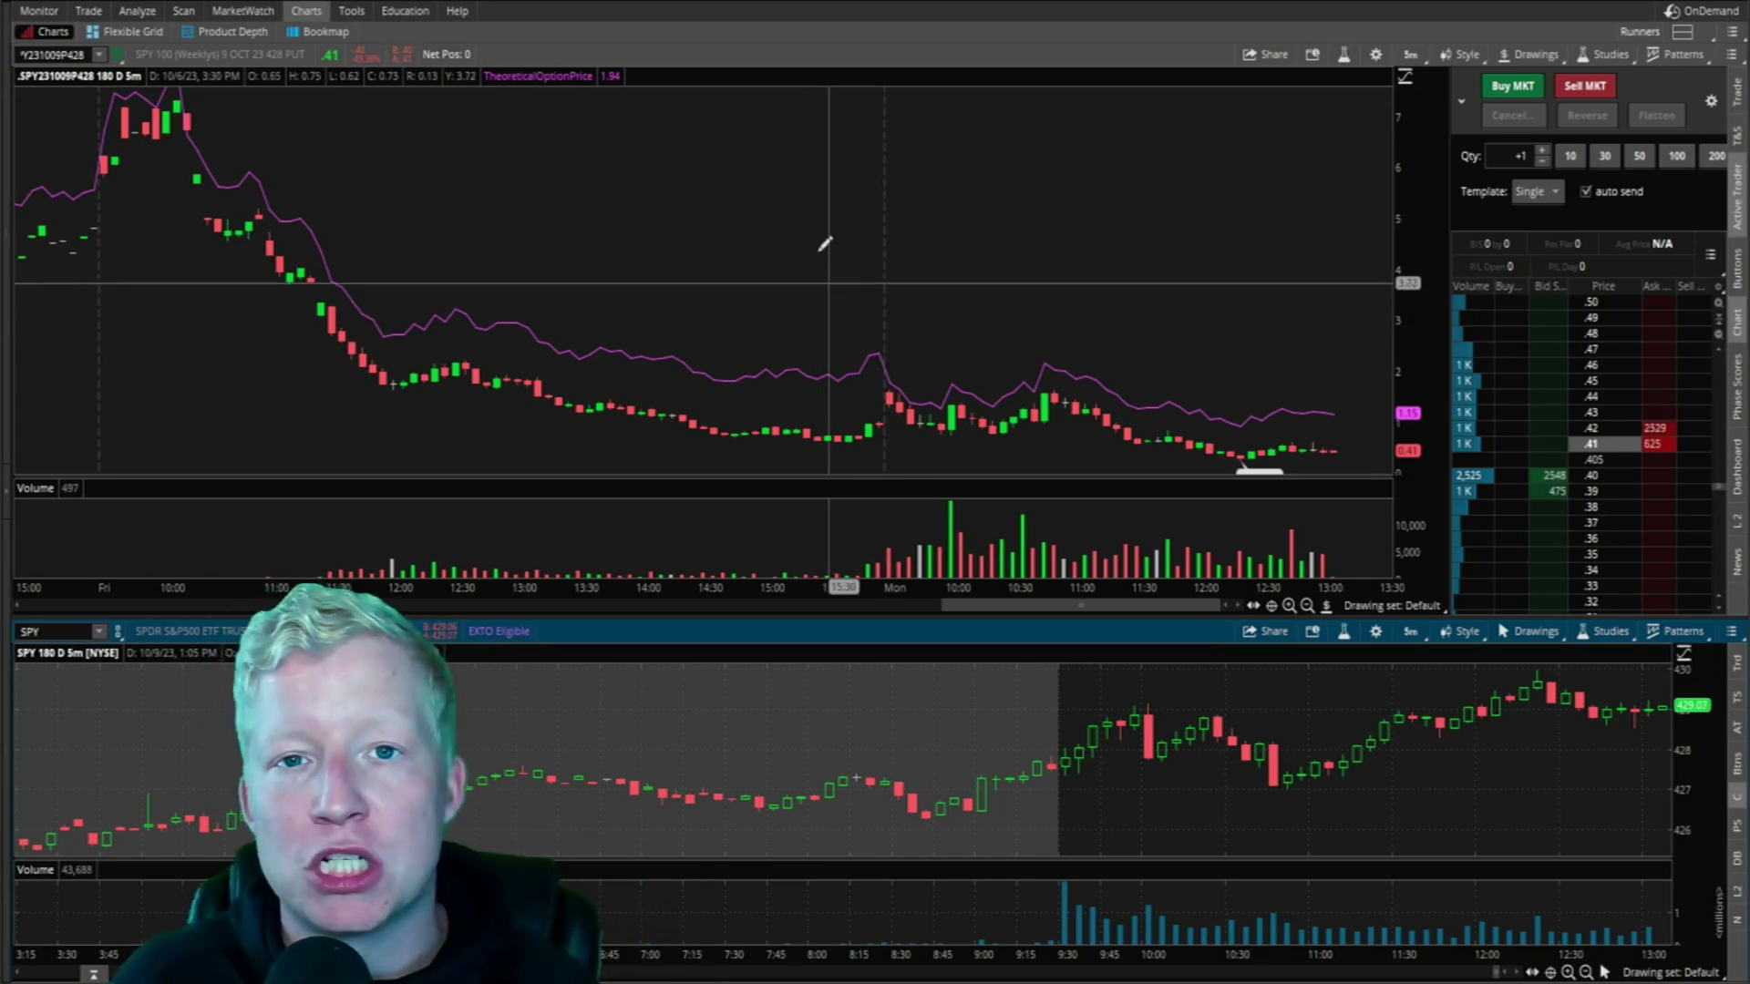
Step: Open Analyze's Add Simulated Trades page showing the SPY option chain and simulated positions list
{"action": "left_click", "coordinate": [134, 13]}
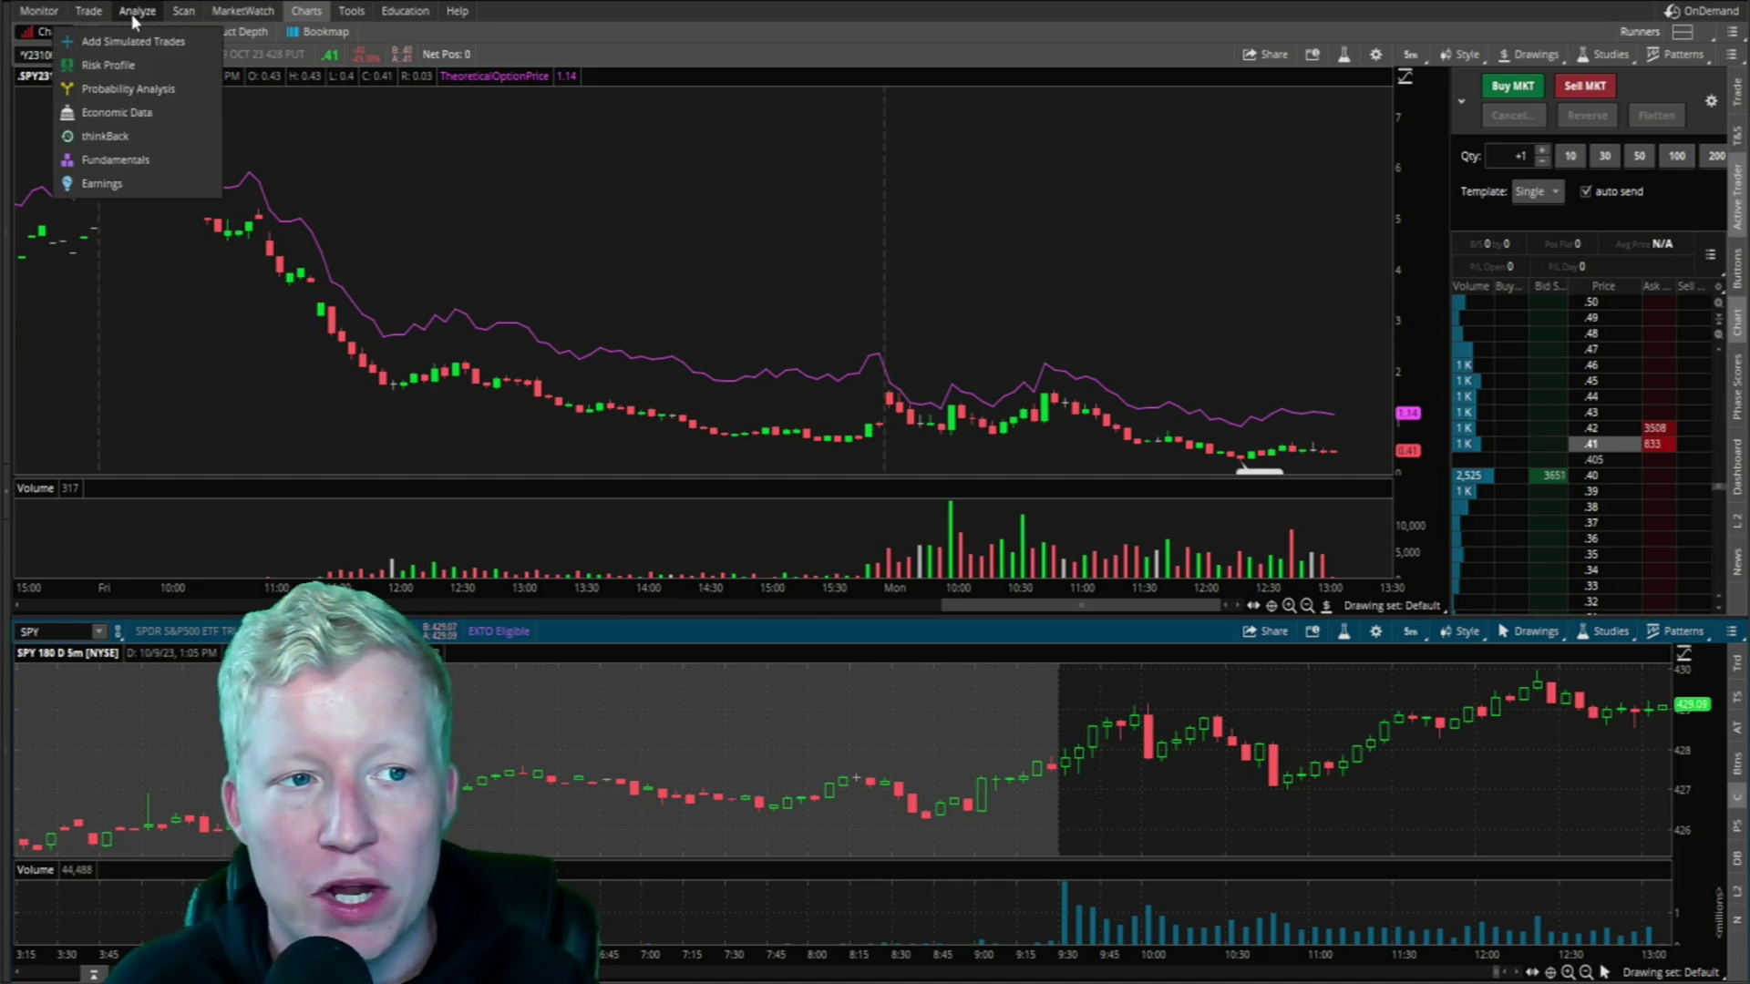
{"action": "left_click", "coordinate": [131, 14]}
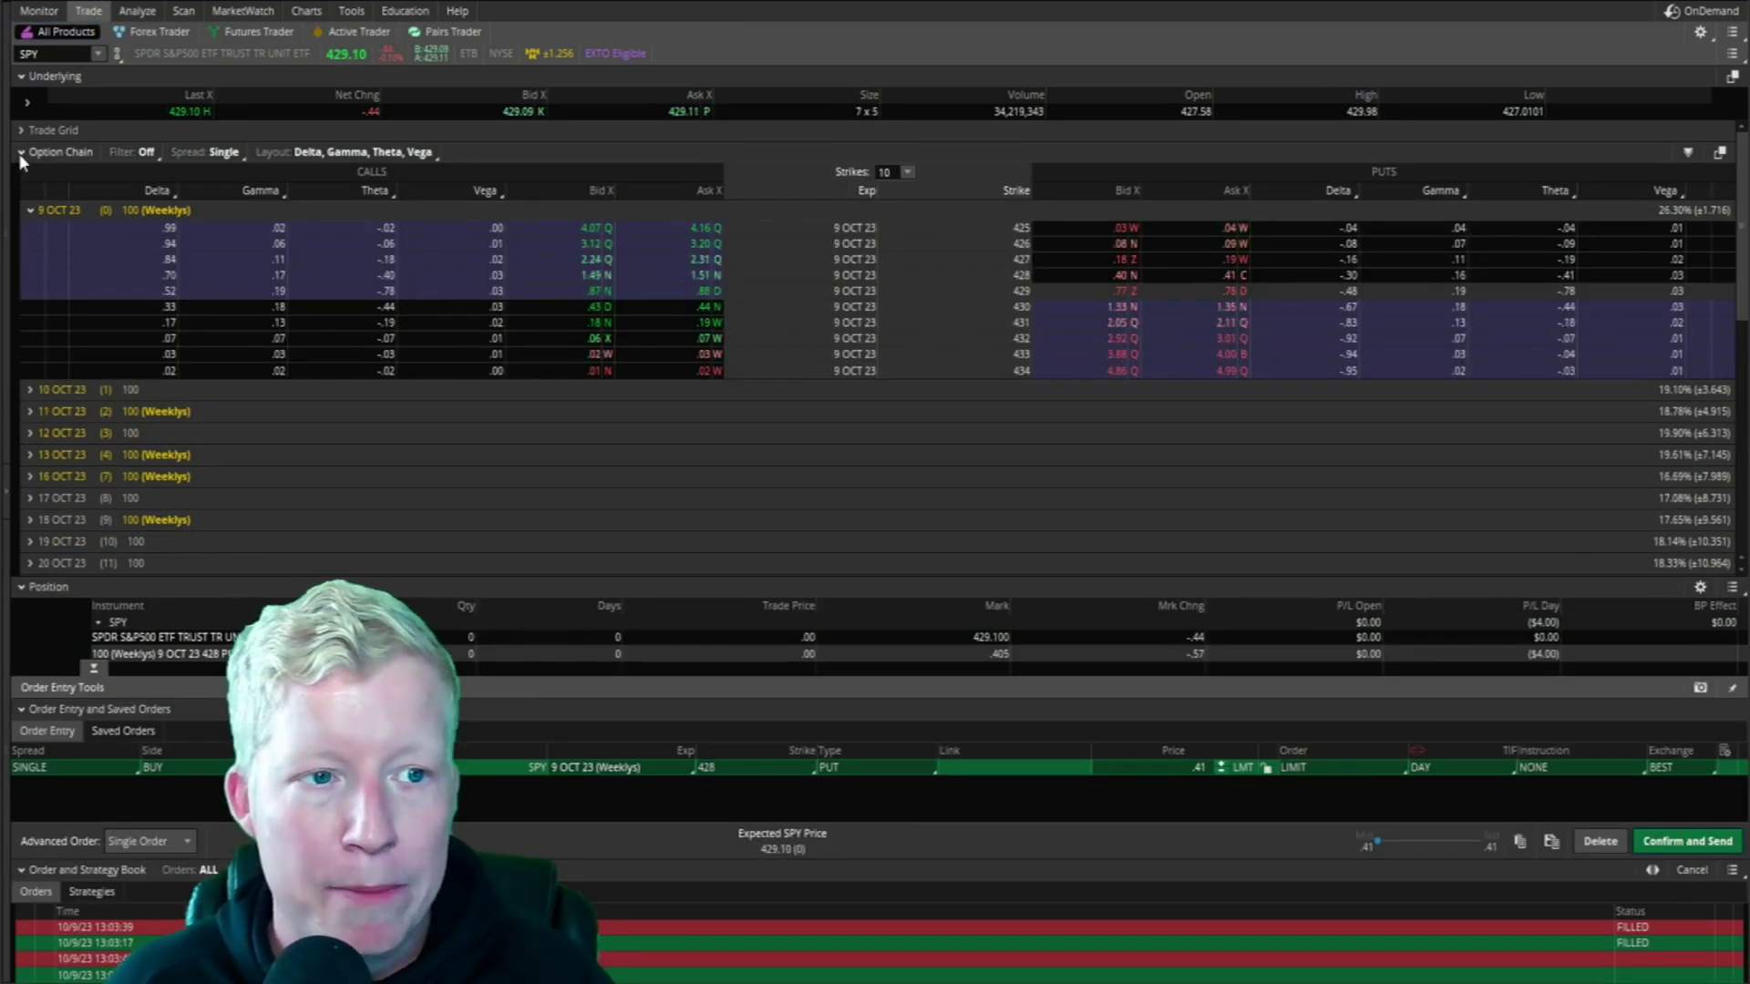
{"action": "left_click", "coordinate": [19, 153]}
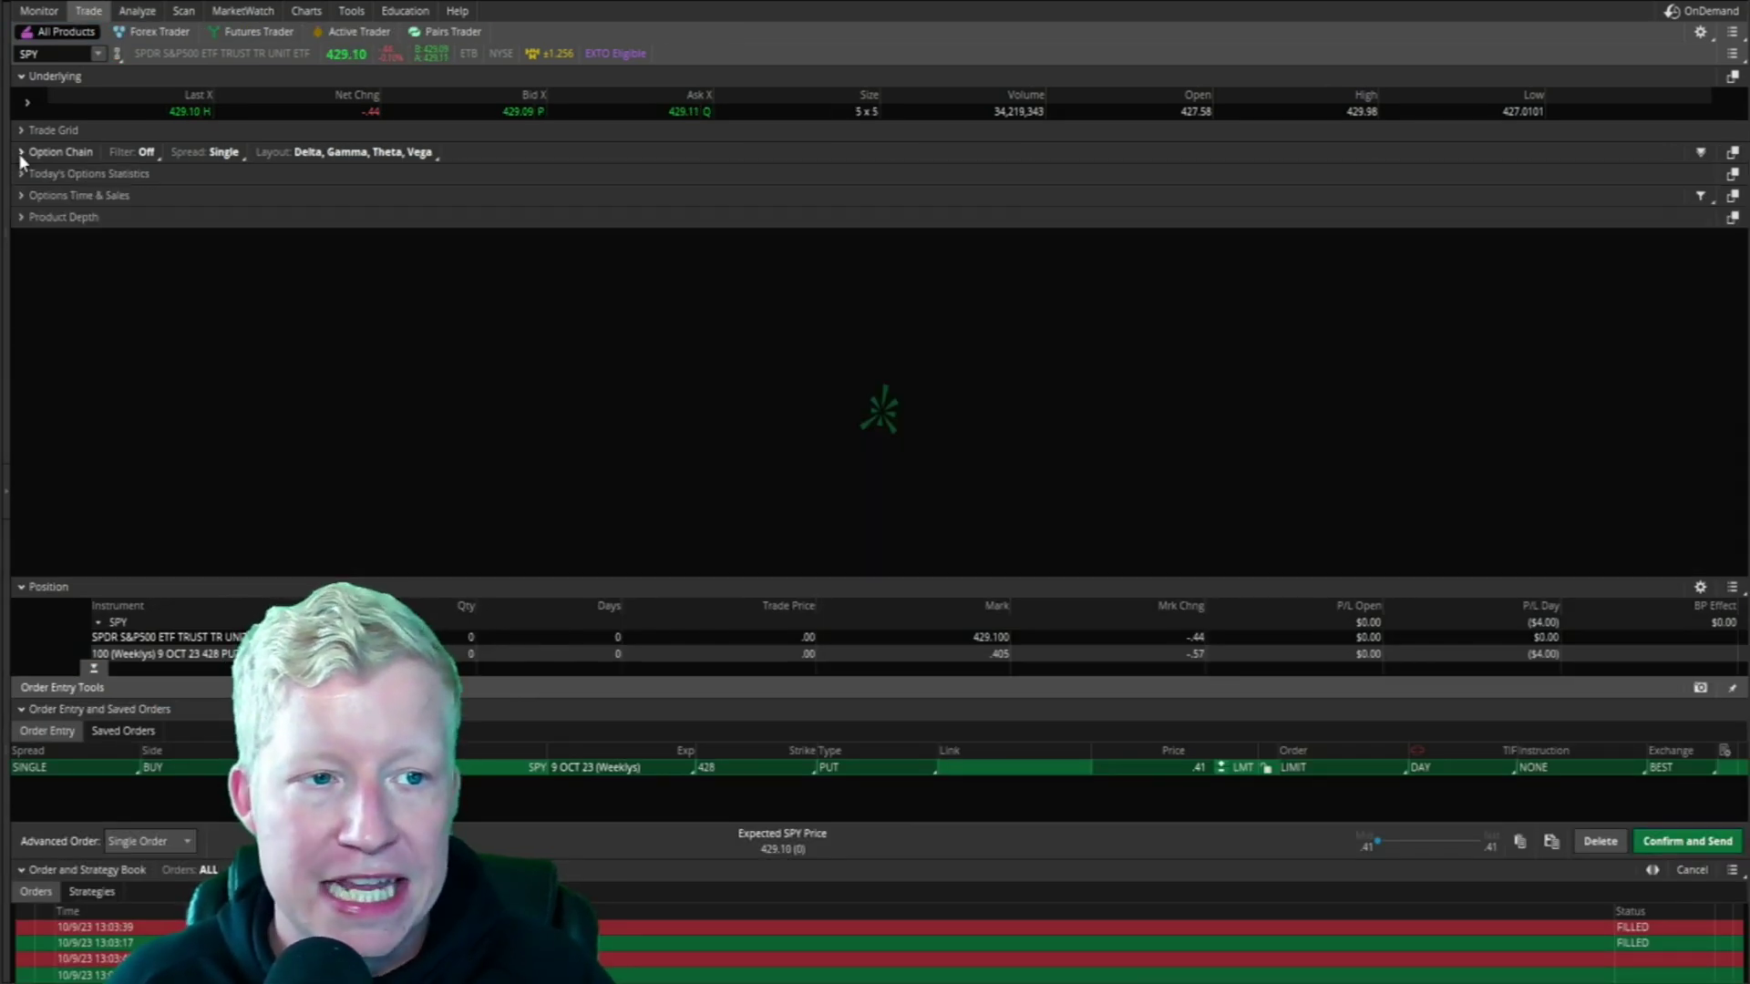
{"action": "left_click", "coordinate": [18, 153]}
{"action": "left_click", "coordinate": [33, 211]}
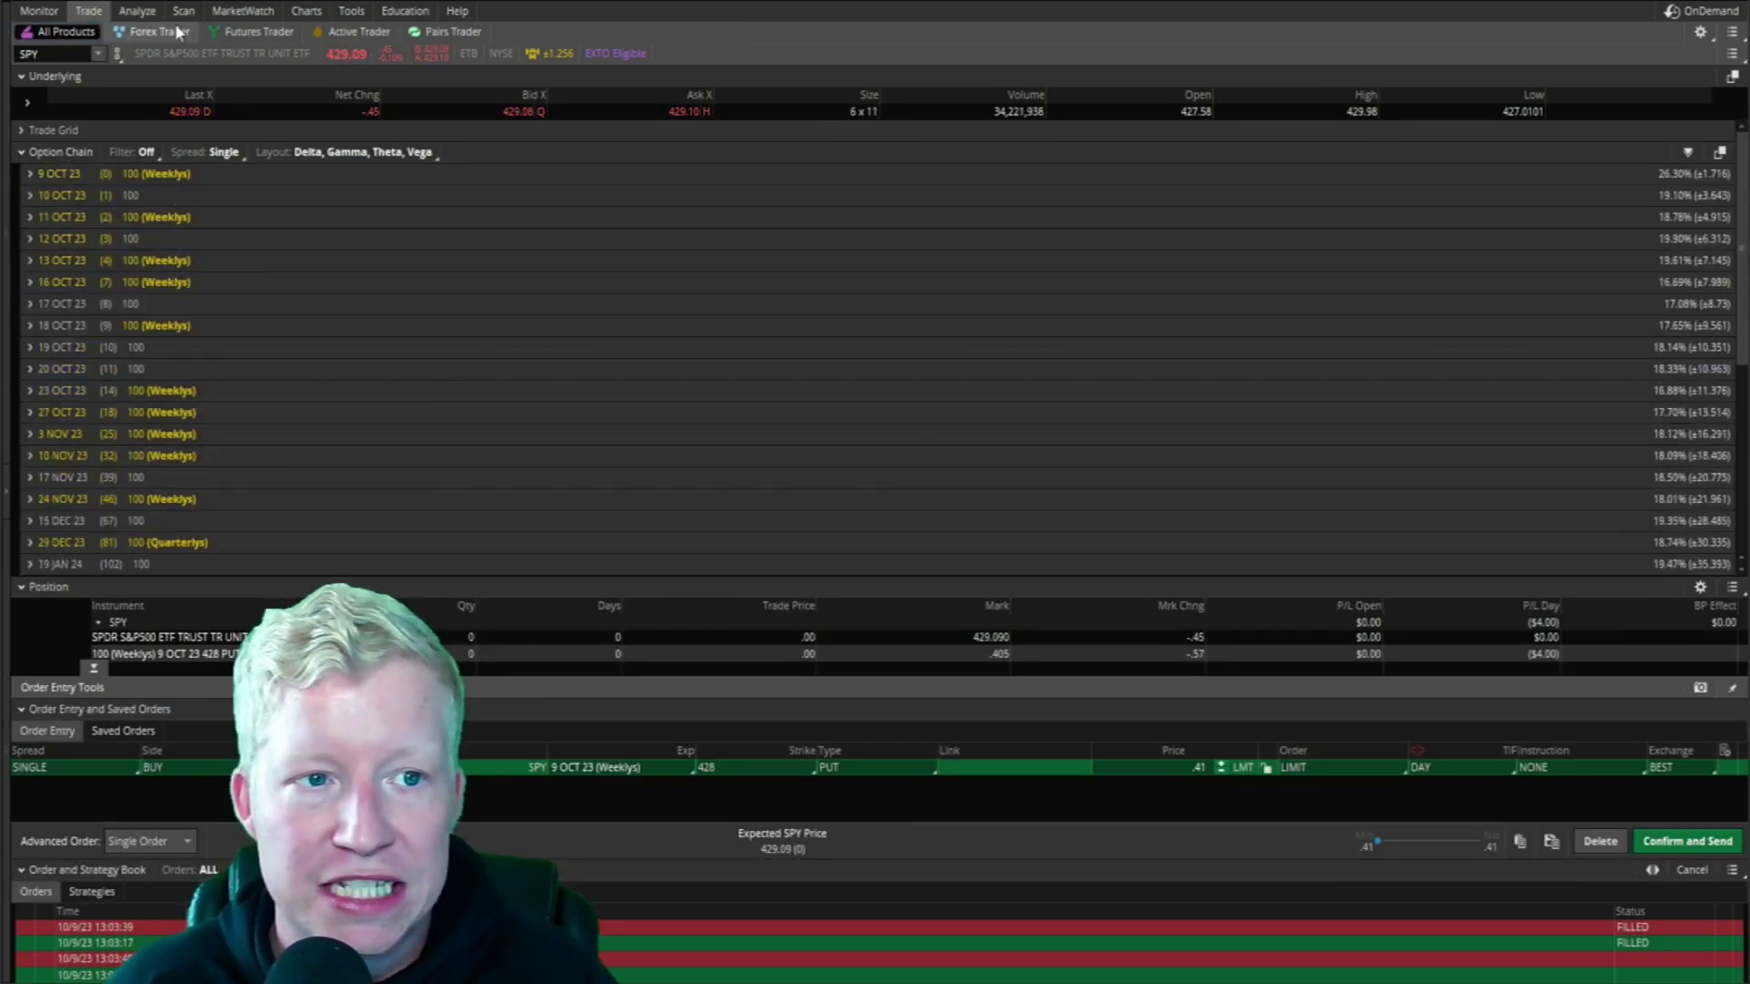
{"action": "left_click", "coordinate": [145, 14]}
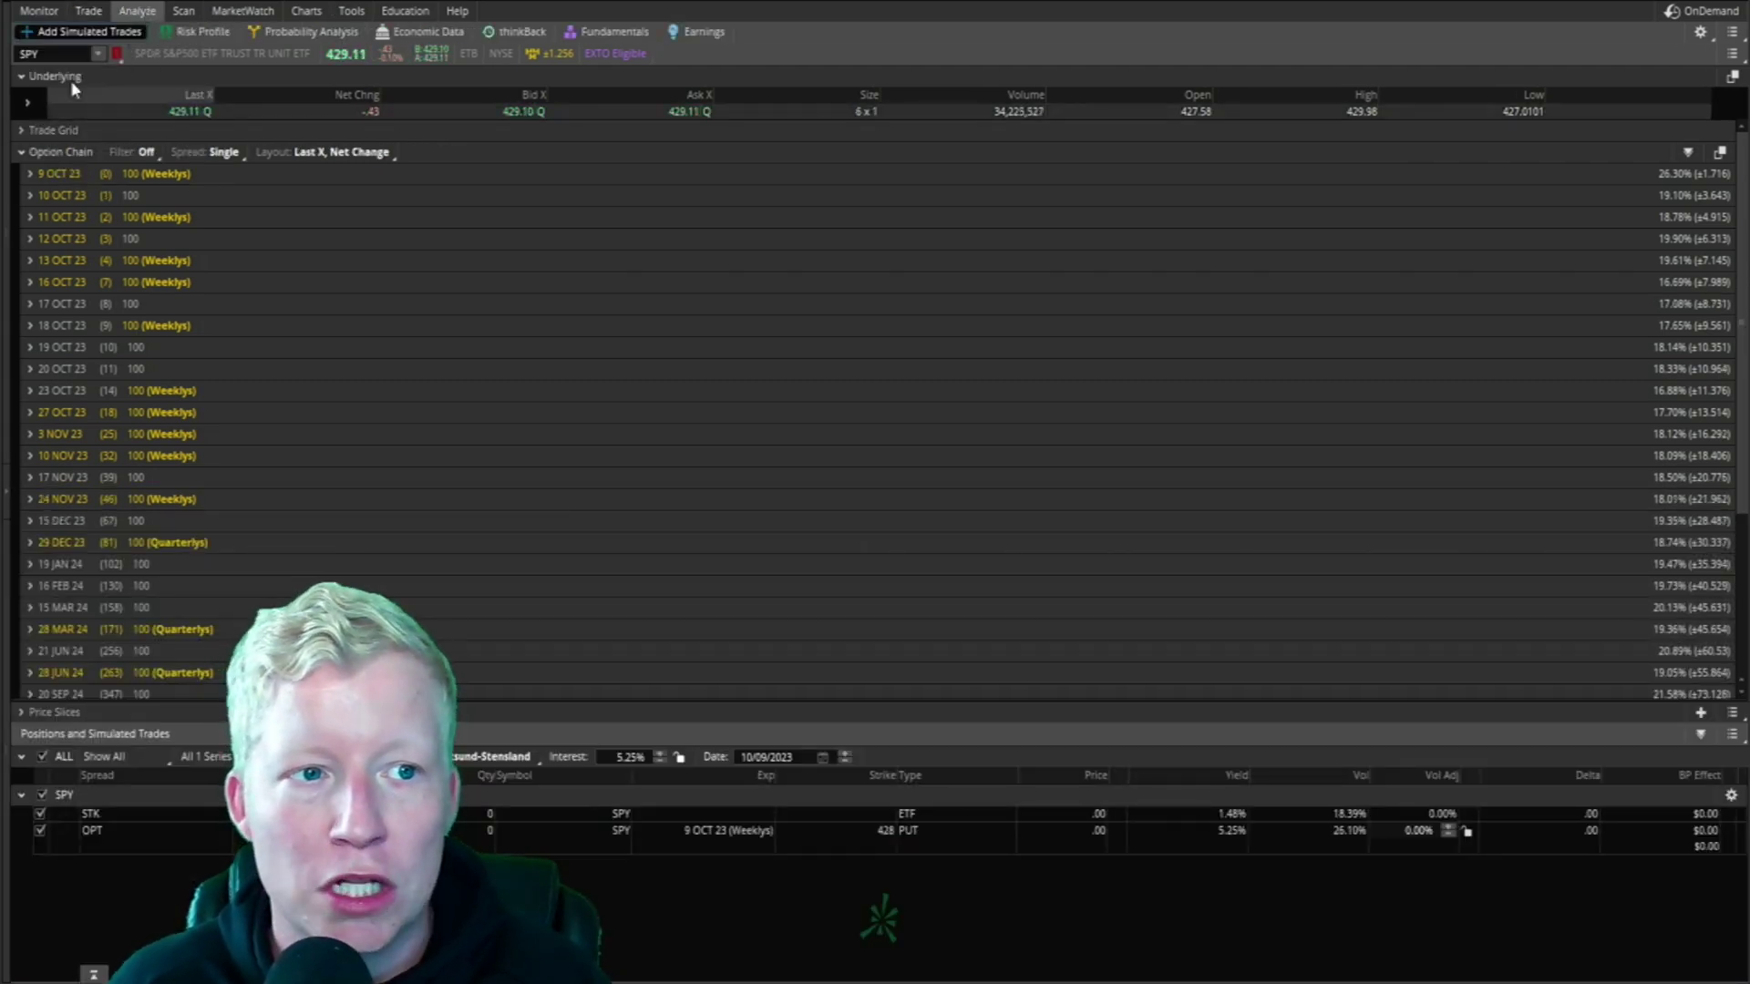
Step: Simulate a single buy of the SPY 9 OCT 23 427 put and show its Risk Profile
{"action": "left_click", "coordinate": [30, 179]}
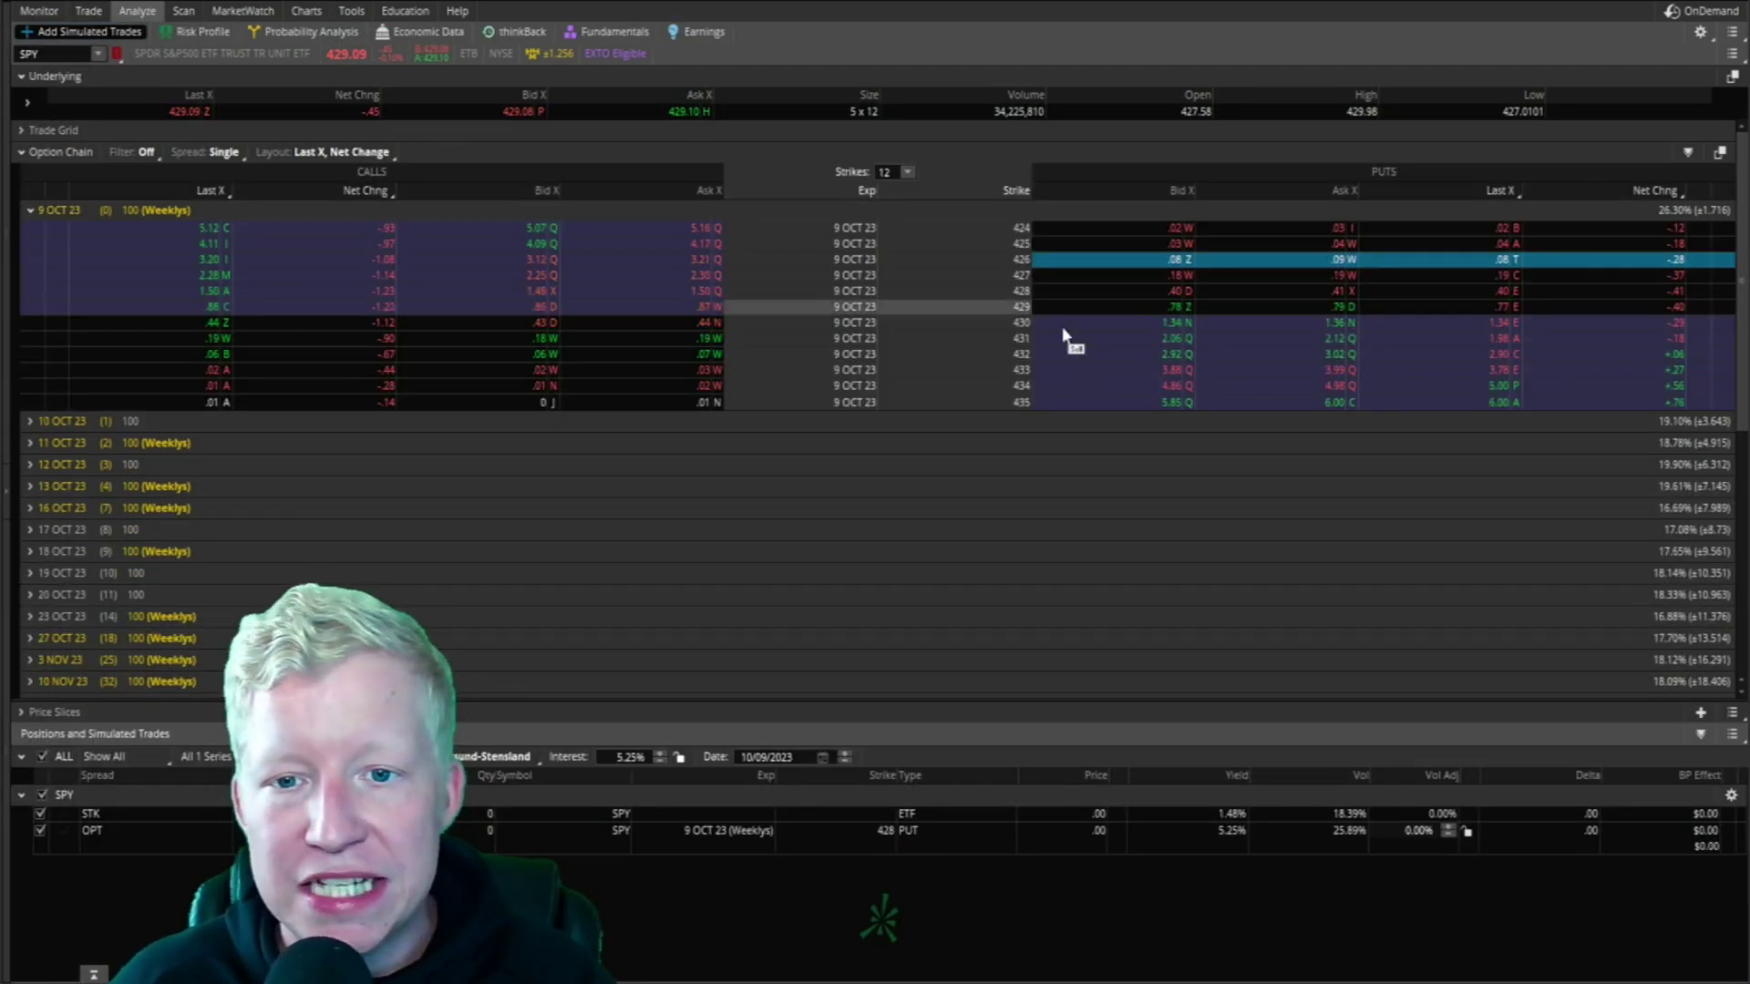
{"action": "right_click", "coordinate": [1103, 277]}
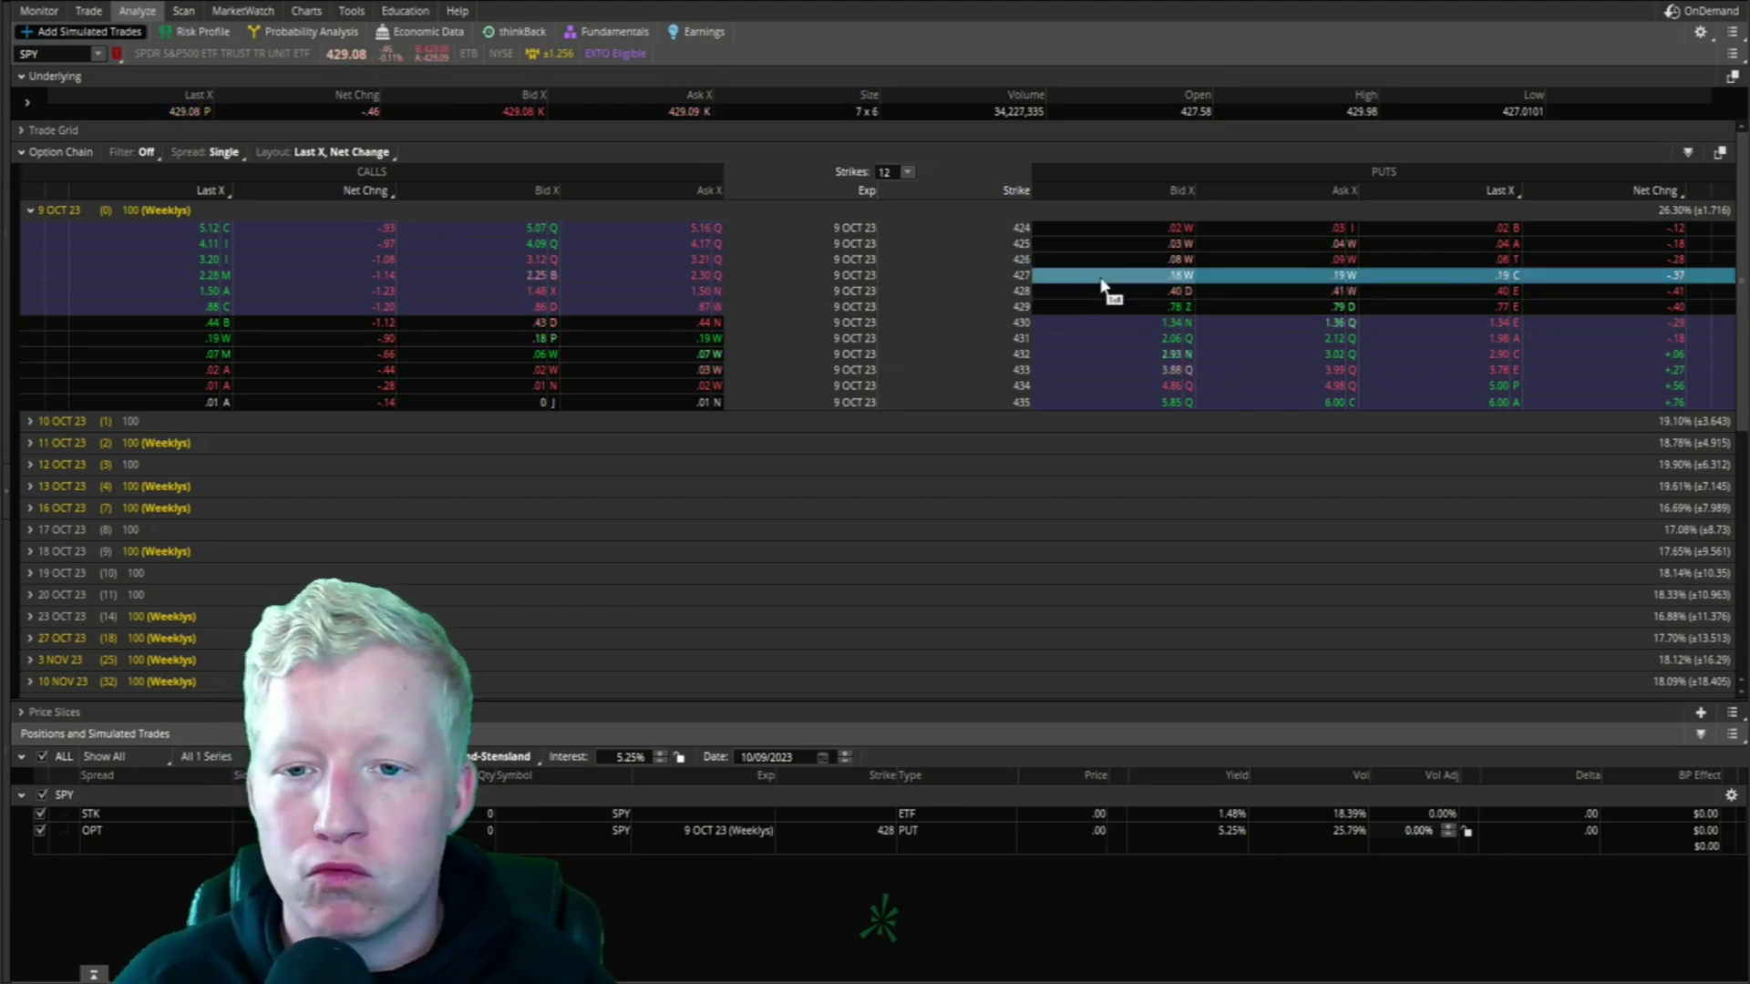
{"action": "mouse_move", "coordinate": [1184, 298]}
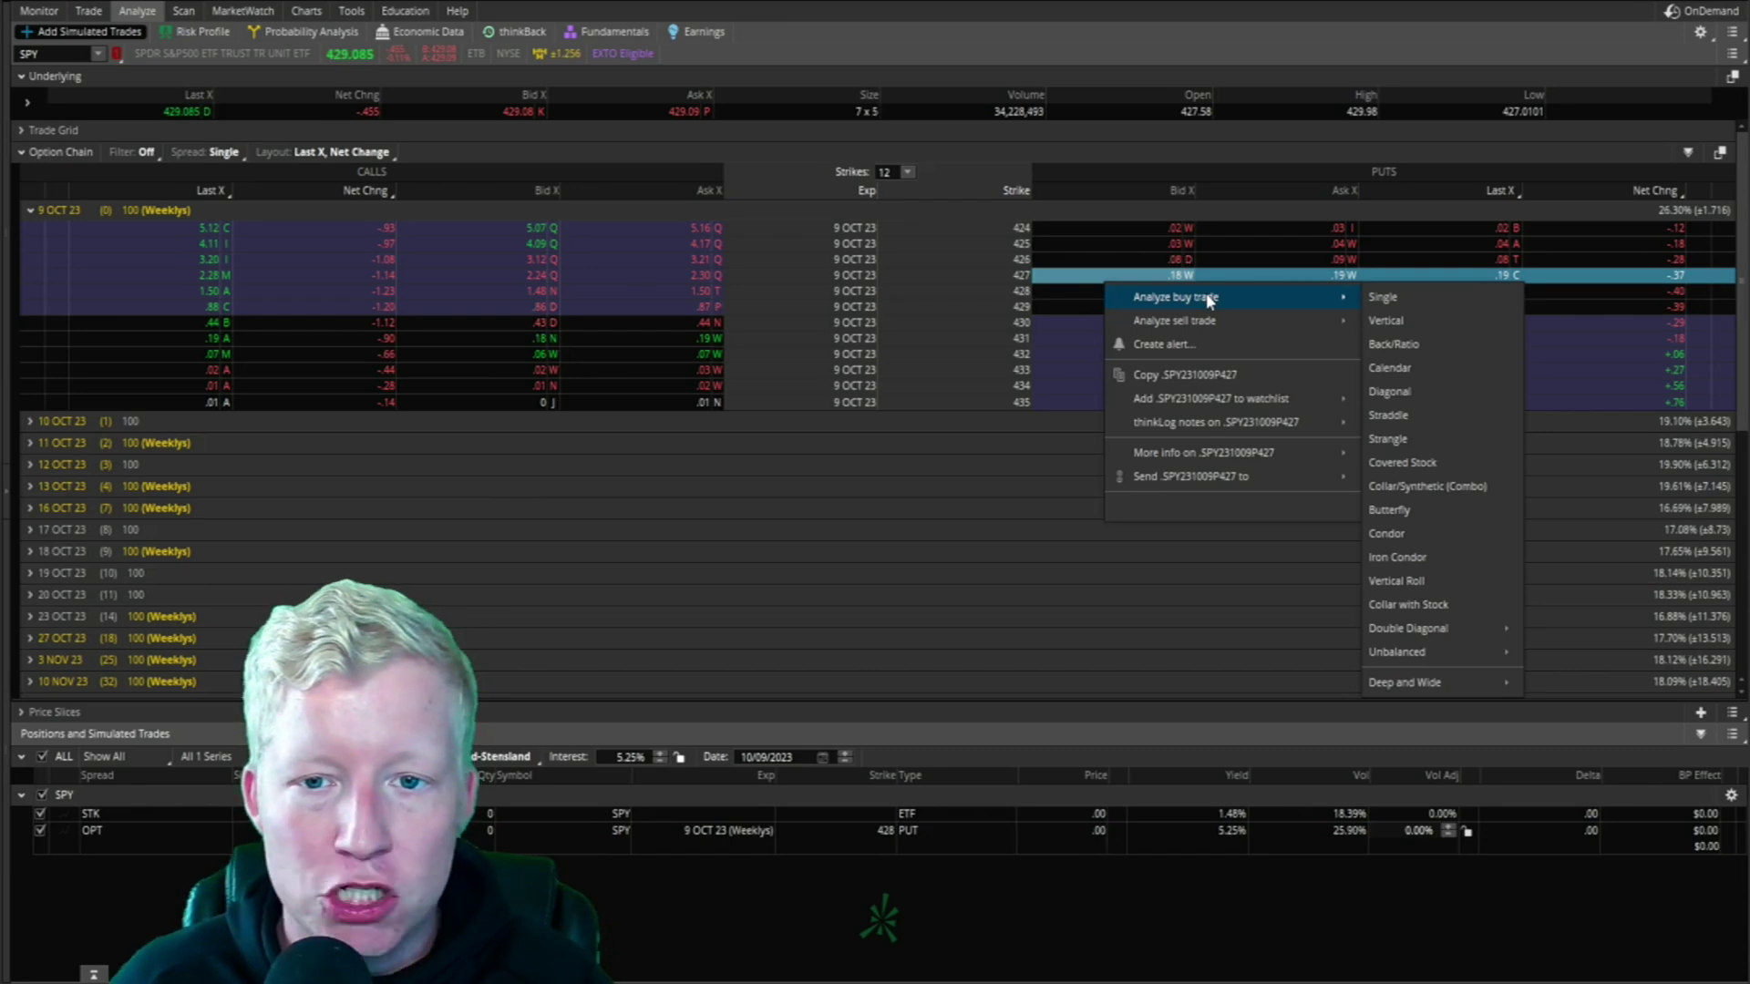
{"action": "left_click", "coordinate": [1384, 299]}
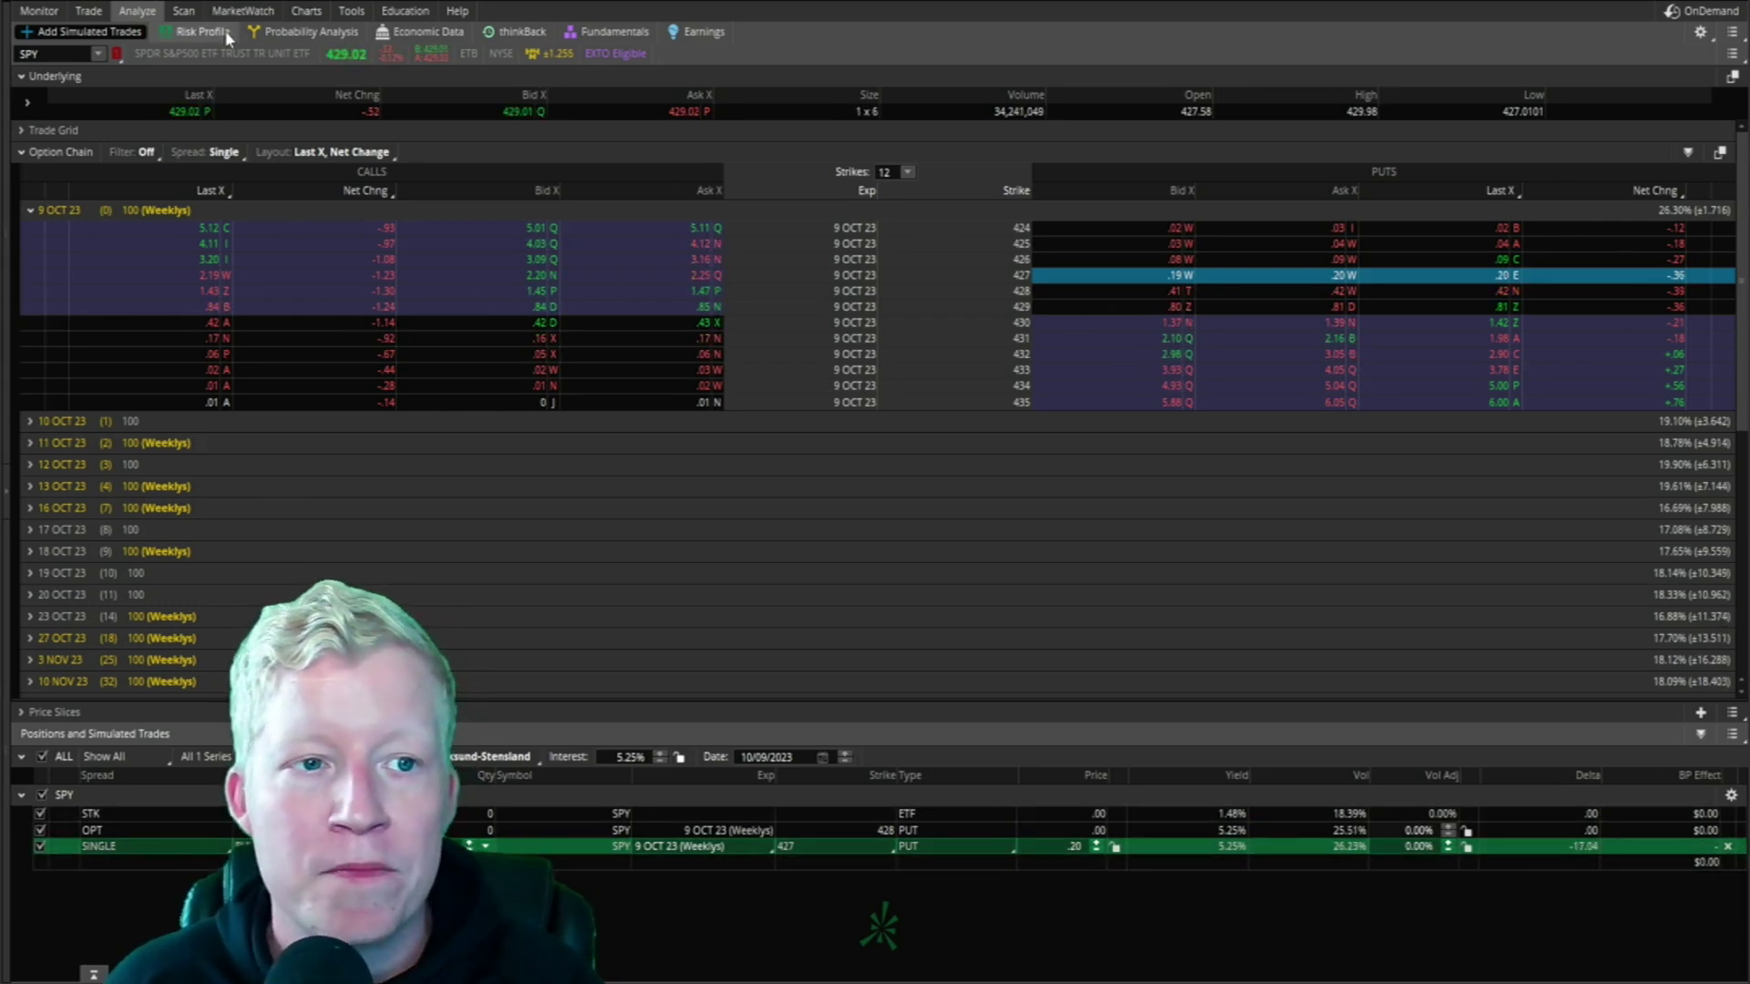
{"action": "left_click", "coordinate": [194, 34]}
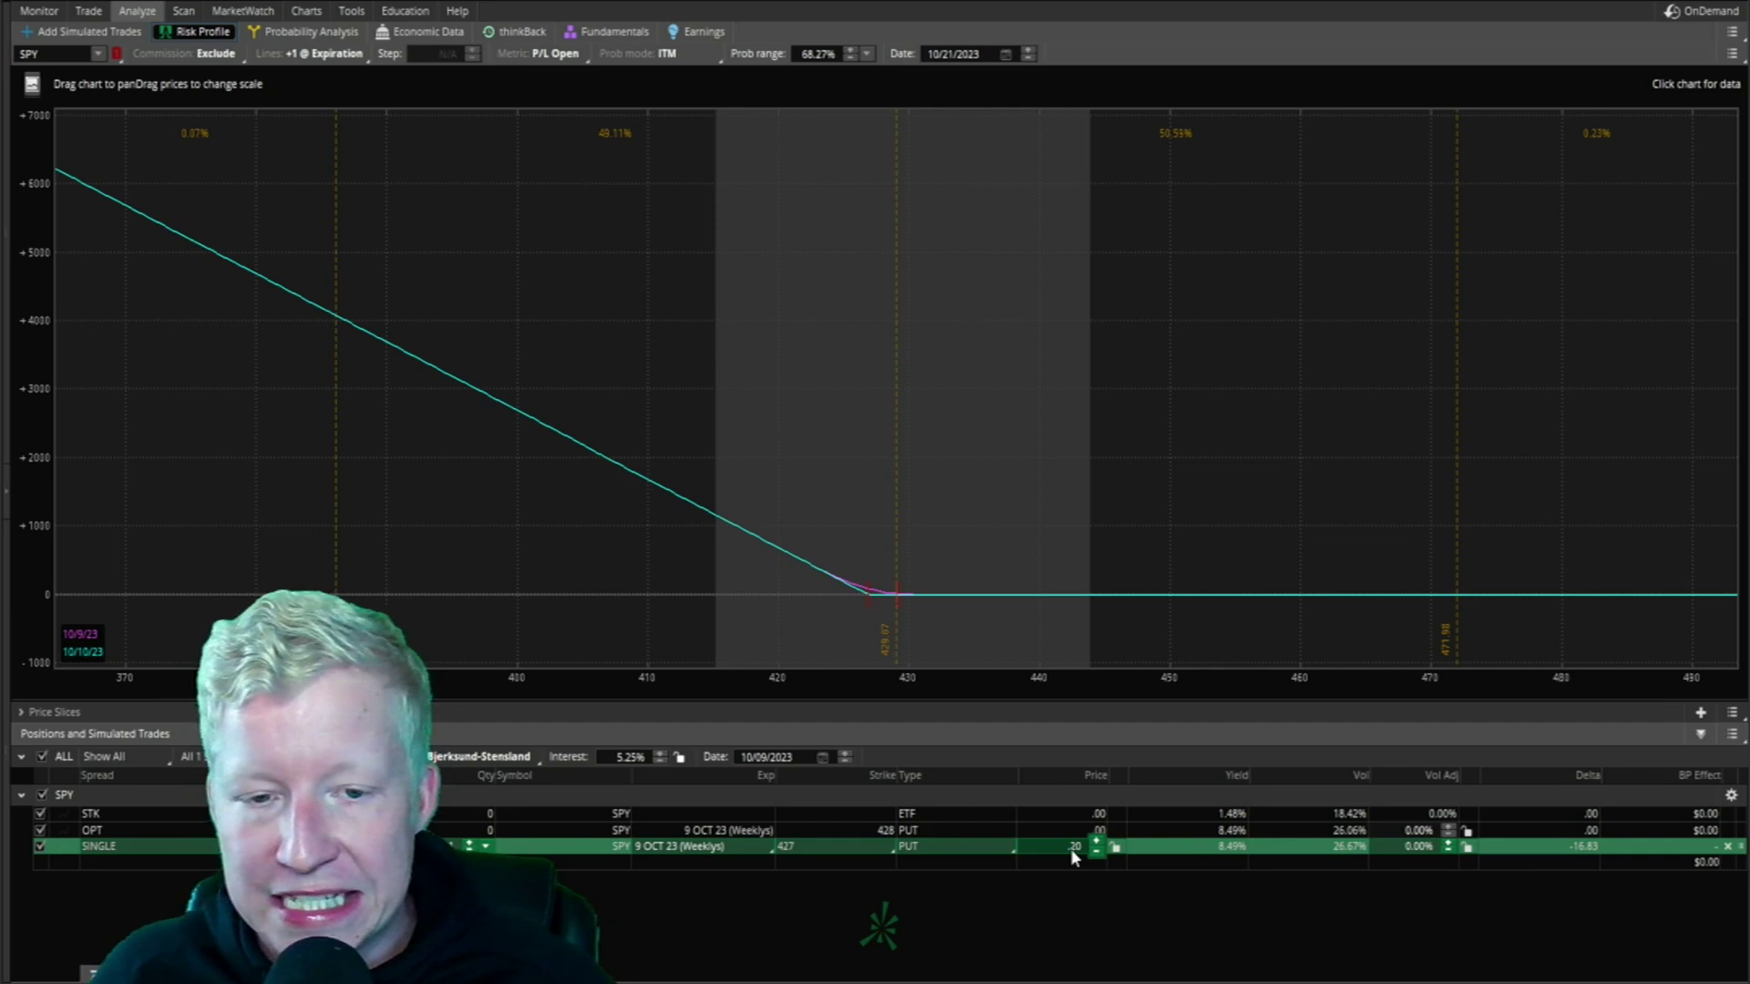
Step: Return from the 427 put's risk profile to the SPY option chain in Add Simulated Trades
{"action": "left_click", "coordinate": [133, 35]}
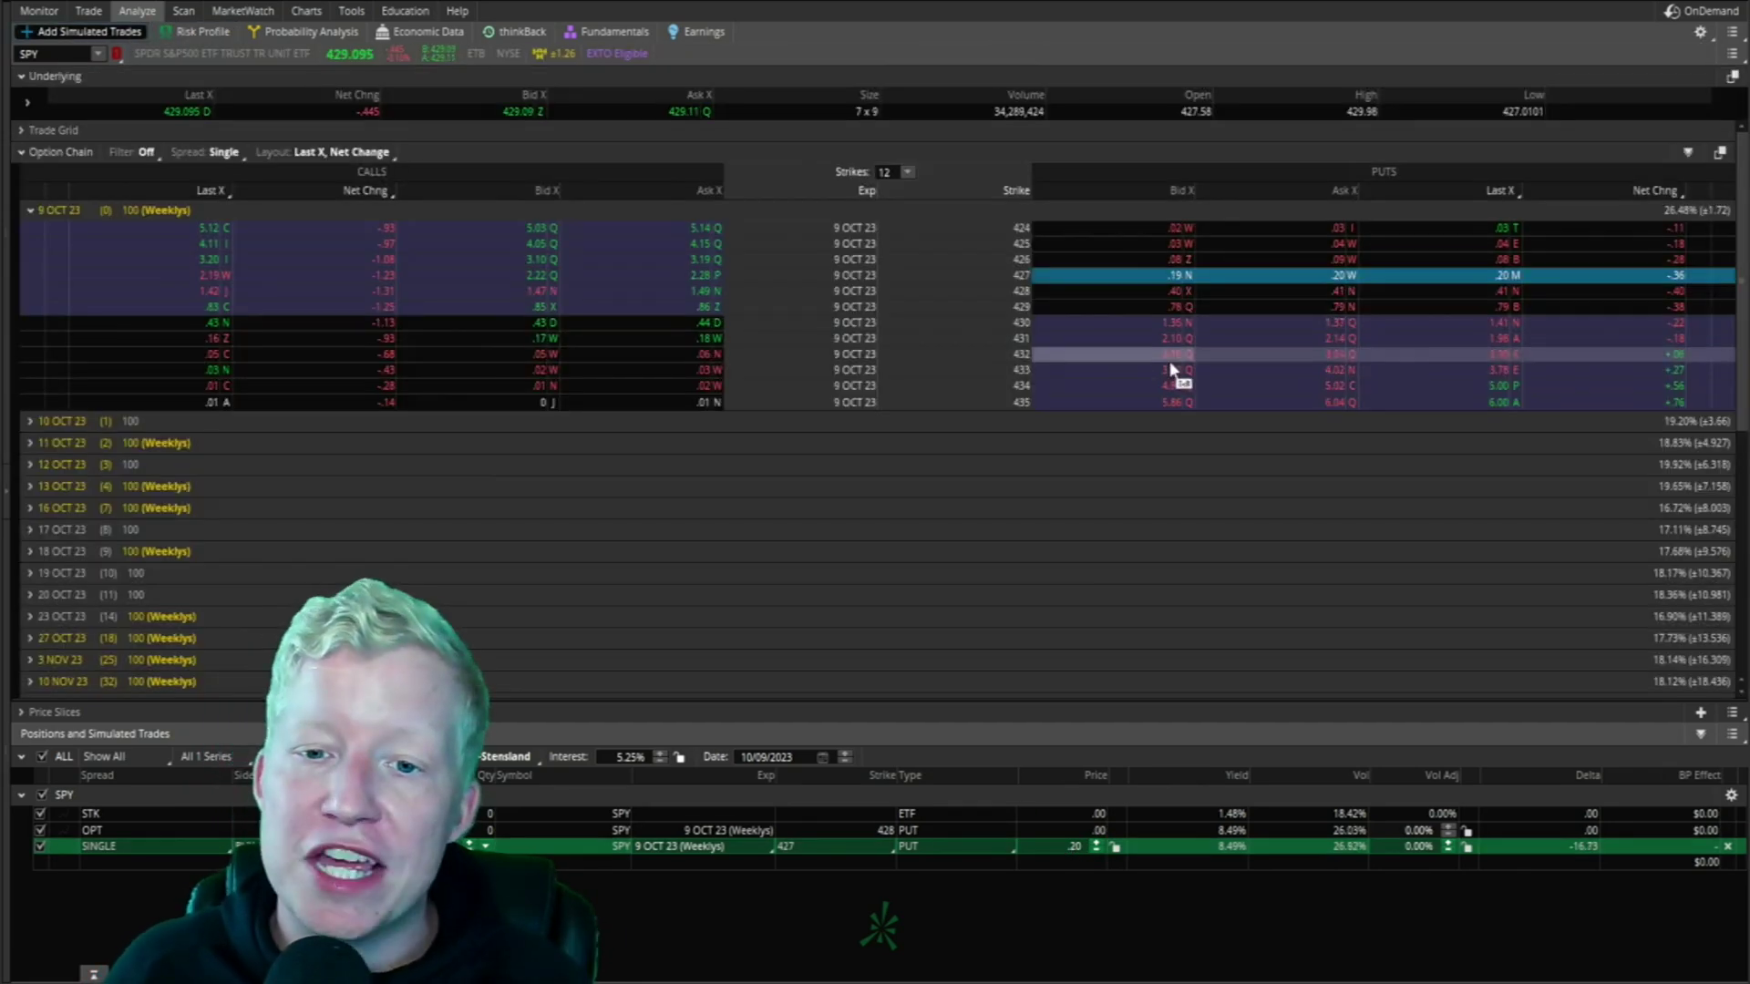
Step: Remove the simulated 427 put and simulate buying the 17 OCT 23 428 straddle instead
{"action": "left_click", "coordinate": [1727, 846]}
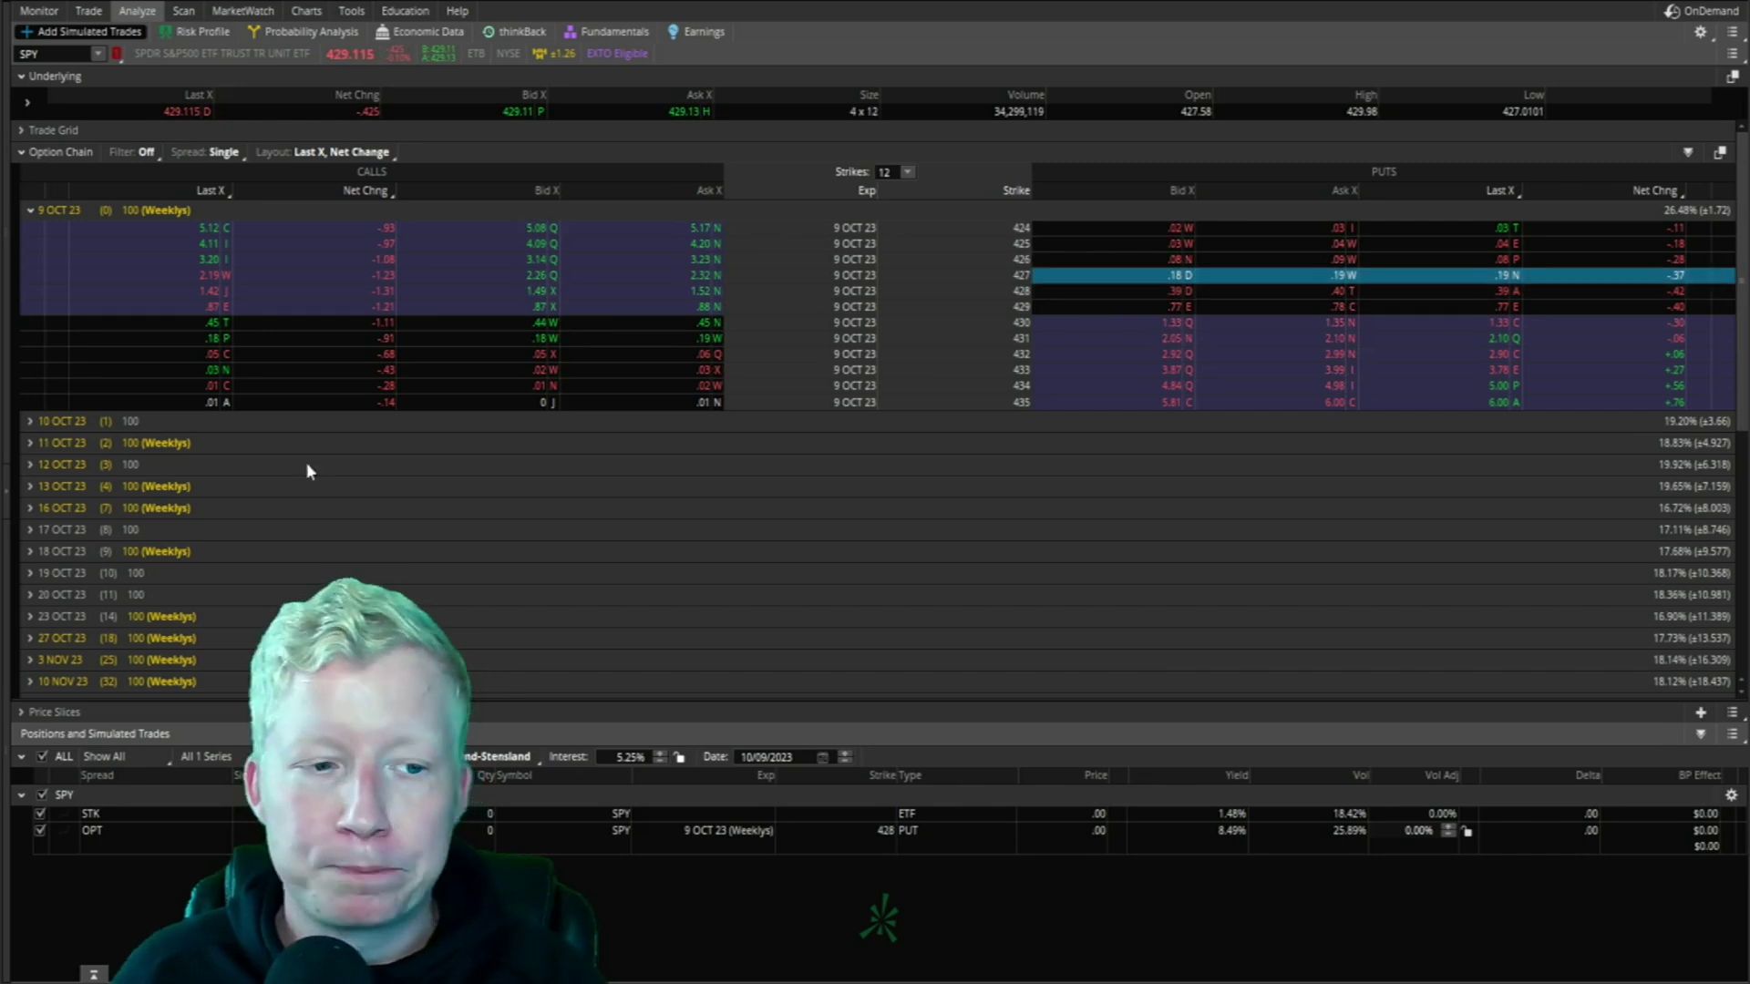
{"action": "left_click", "coordinate": [30, 529]}
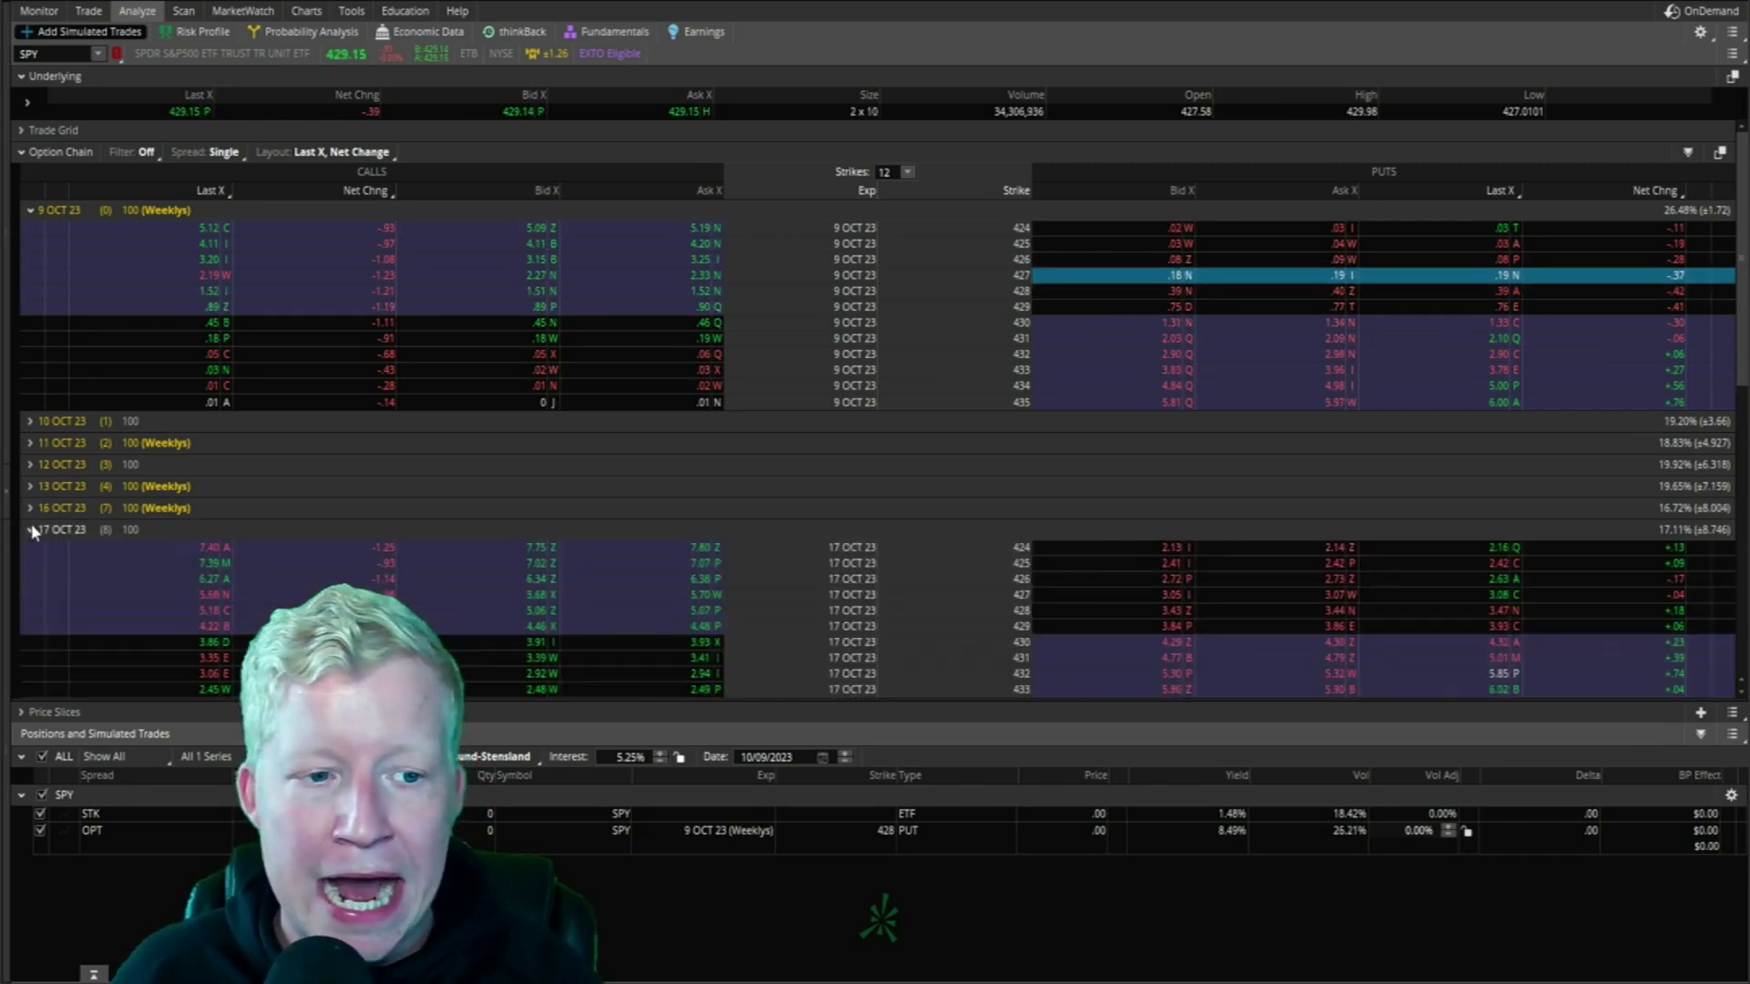
{"action": "right_click", "coordinate": [1102, 616]}
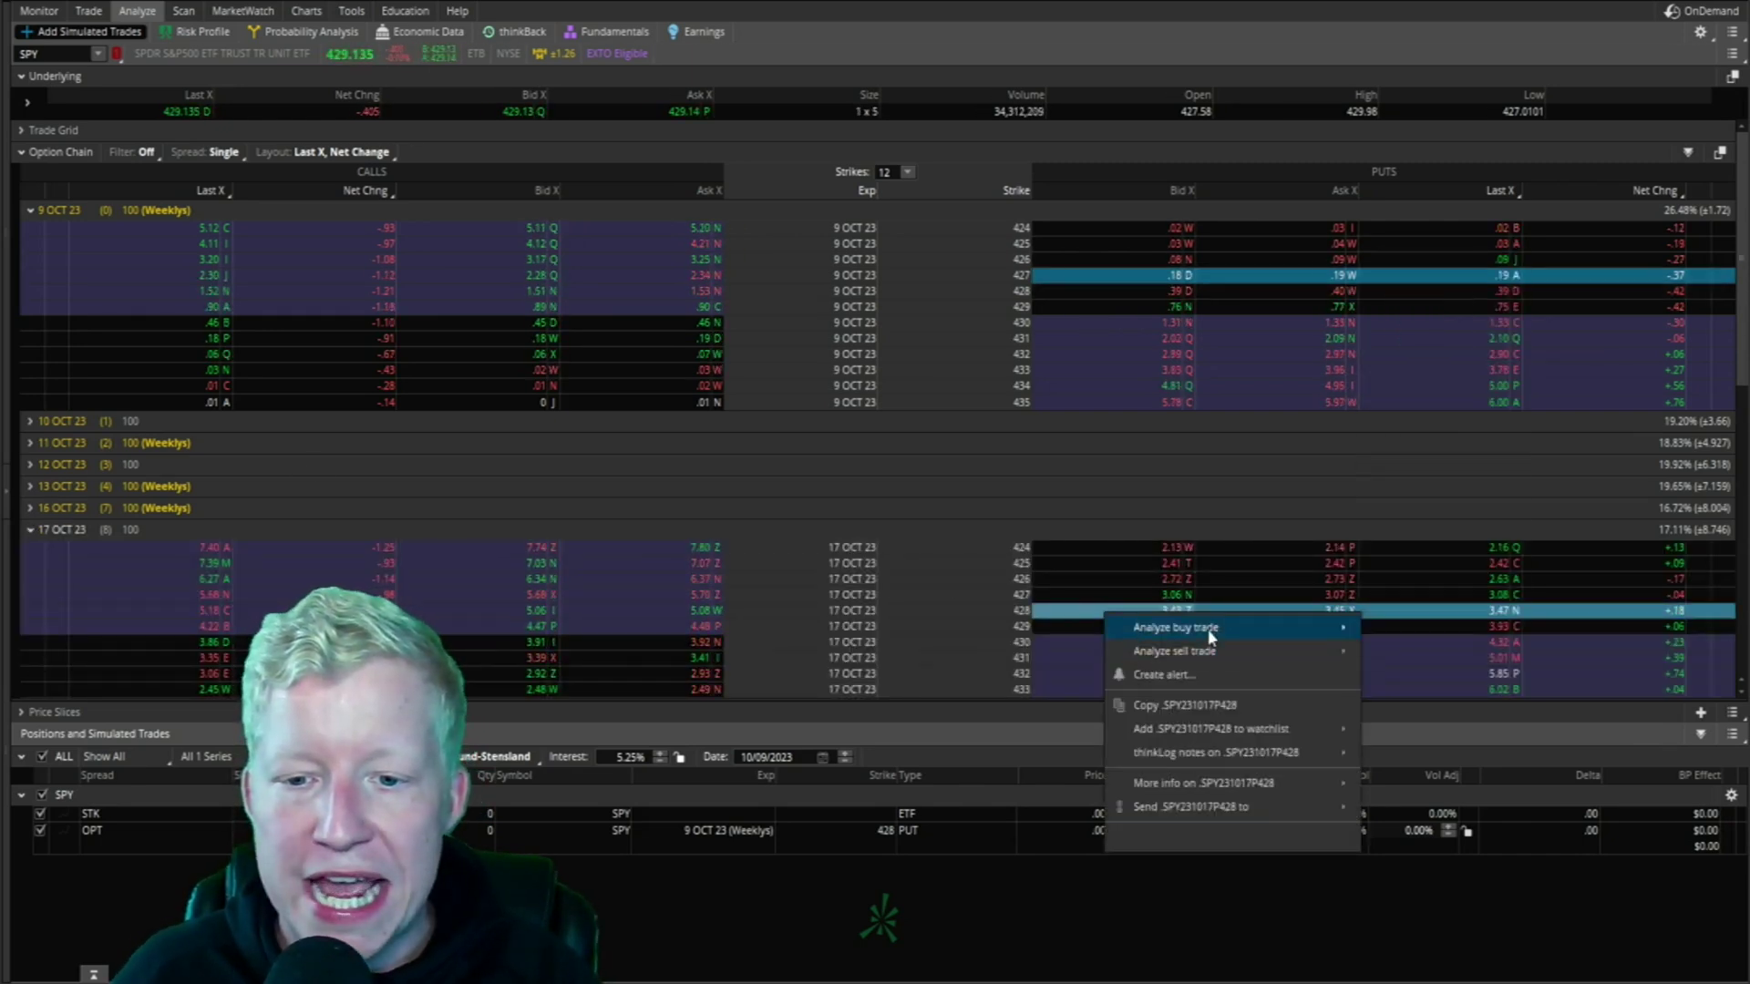
{"action": "mouse_move", "coordinate": [1266, 629]}
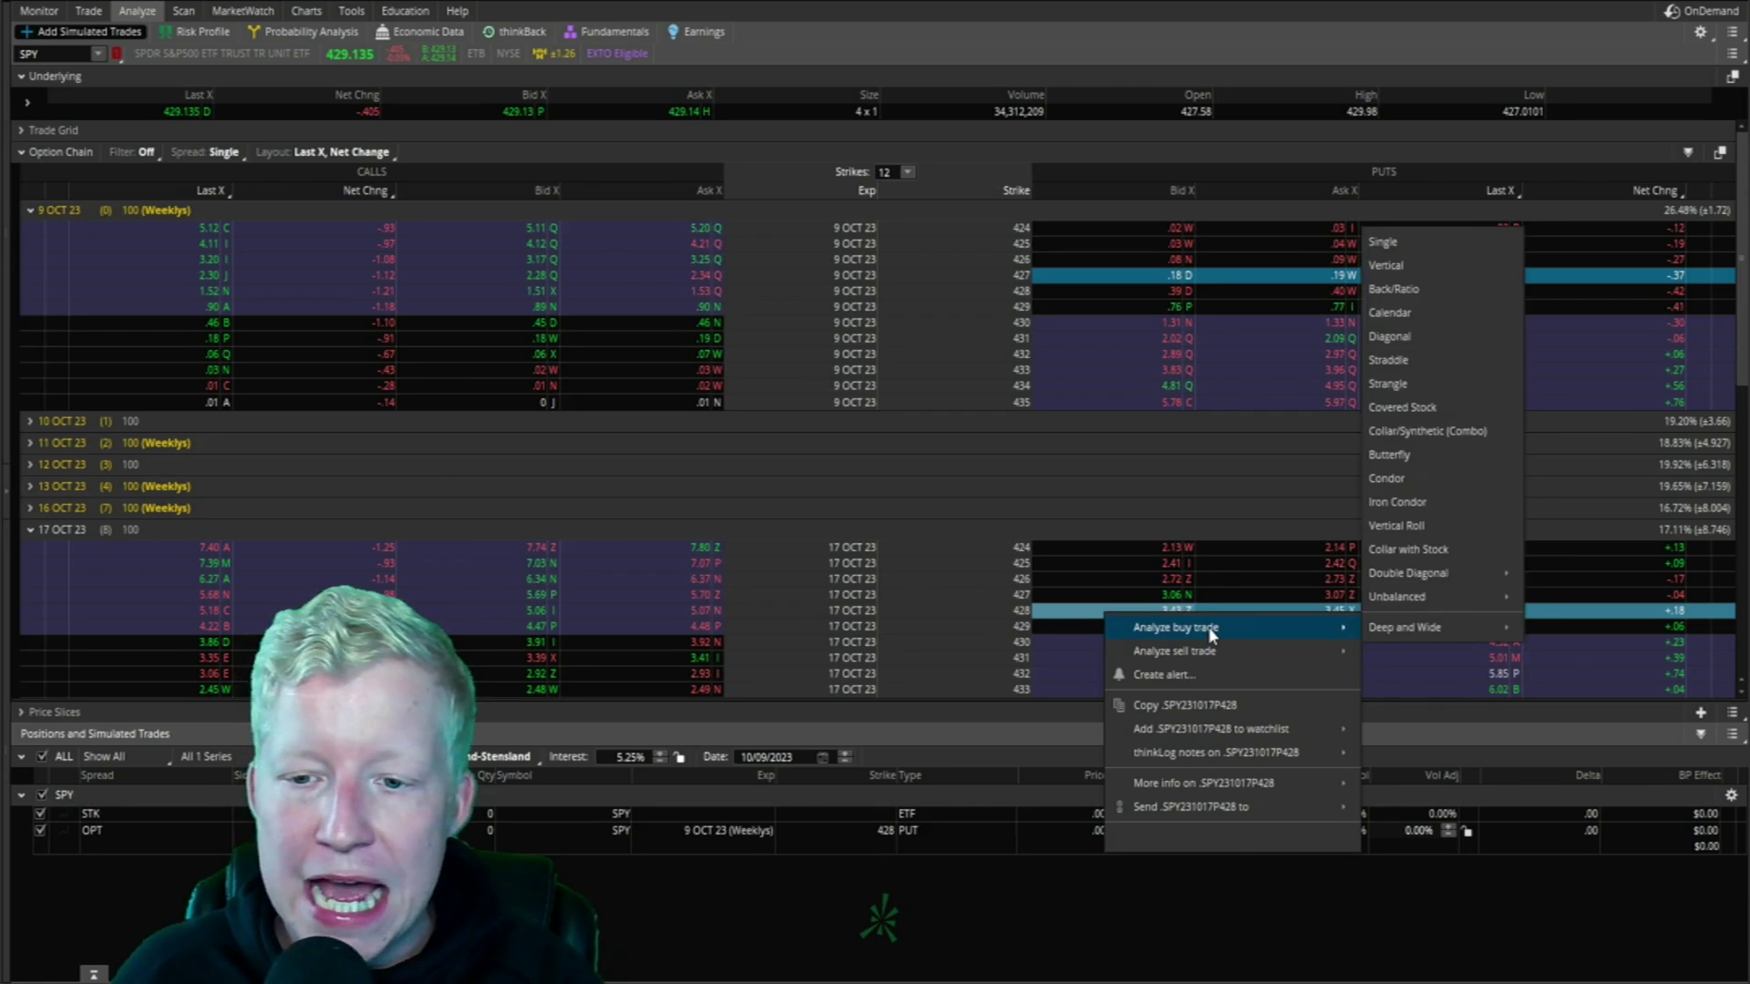
{"action": "left_click", "coordinate": [1403, 363]}
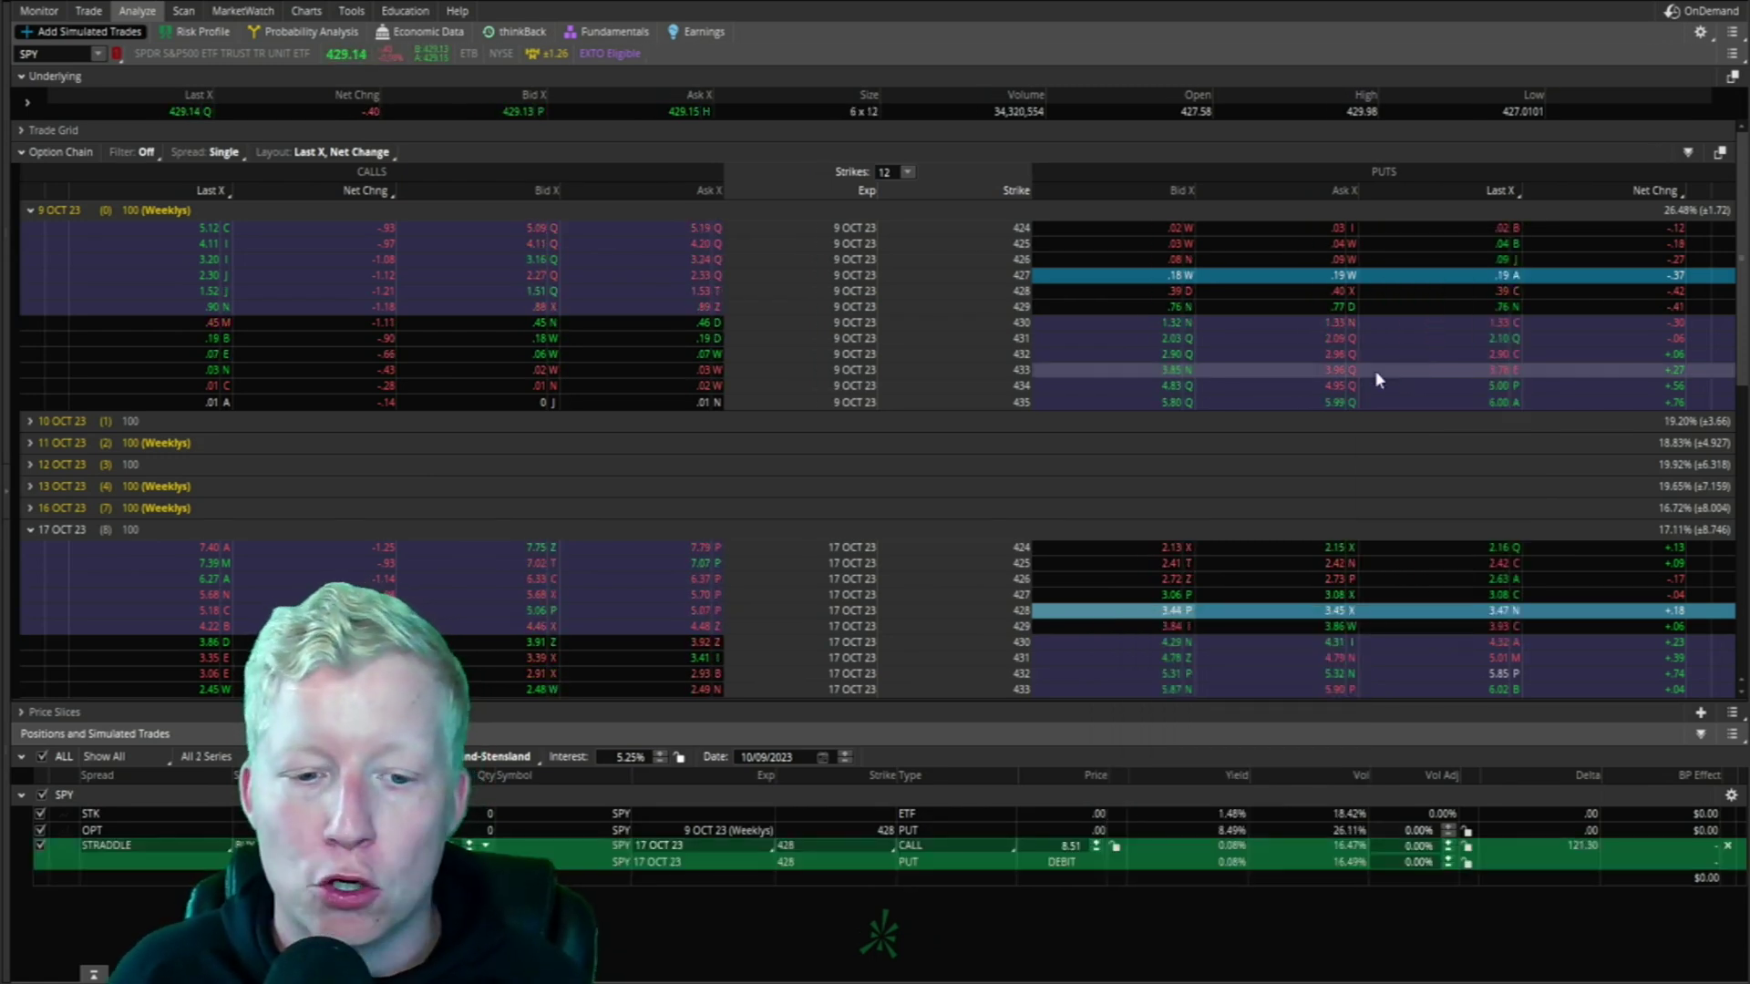
Step: Graph the straddle's risk profile and change it to the 430 strike expiring 20 OCT 23
{"action": "left_click", "coordinate": [204, 30]}
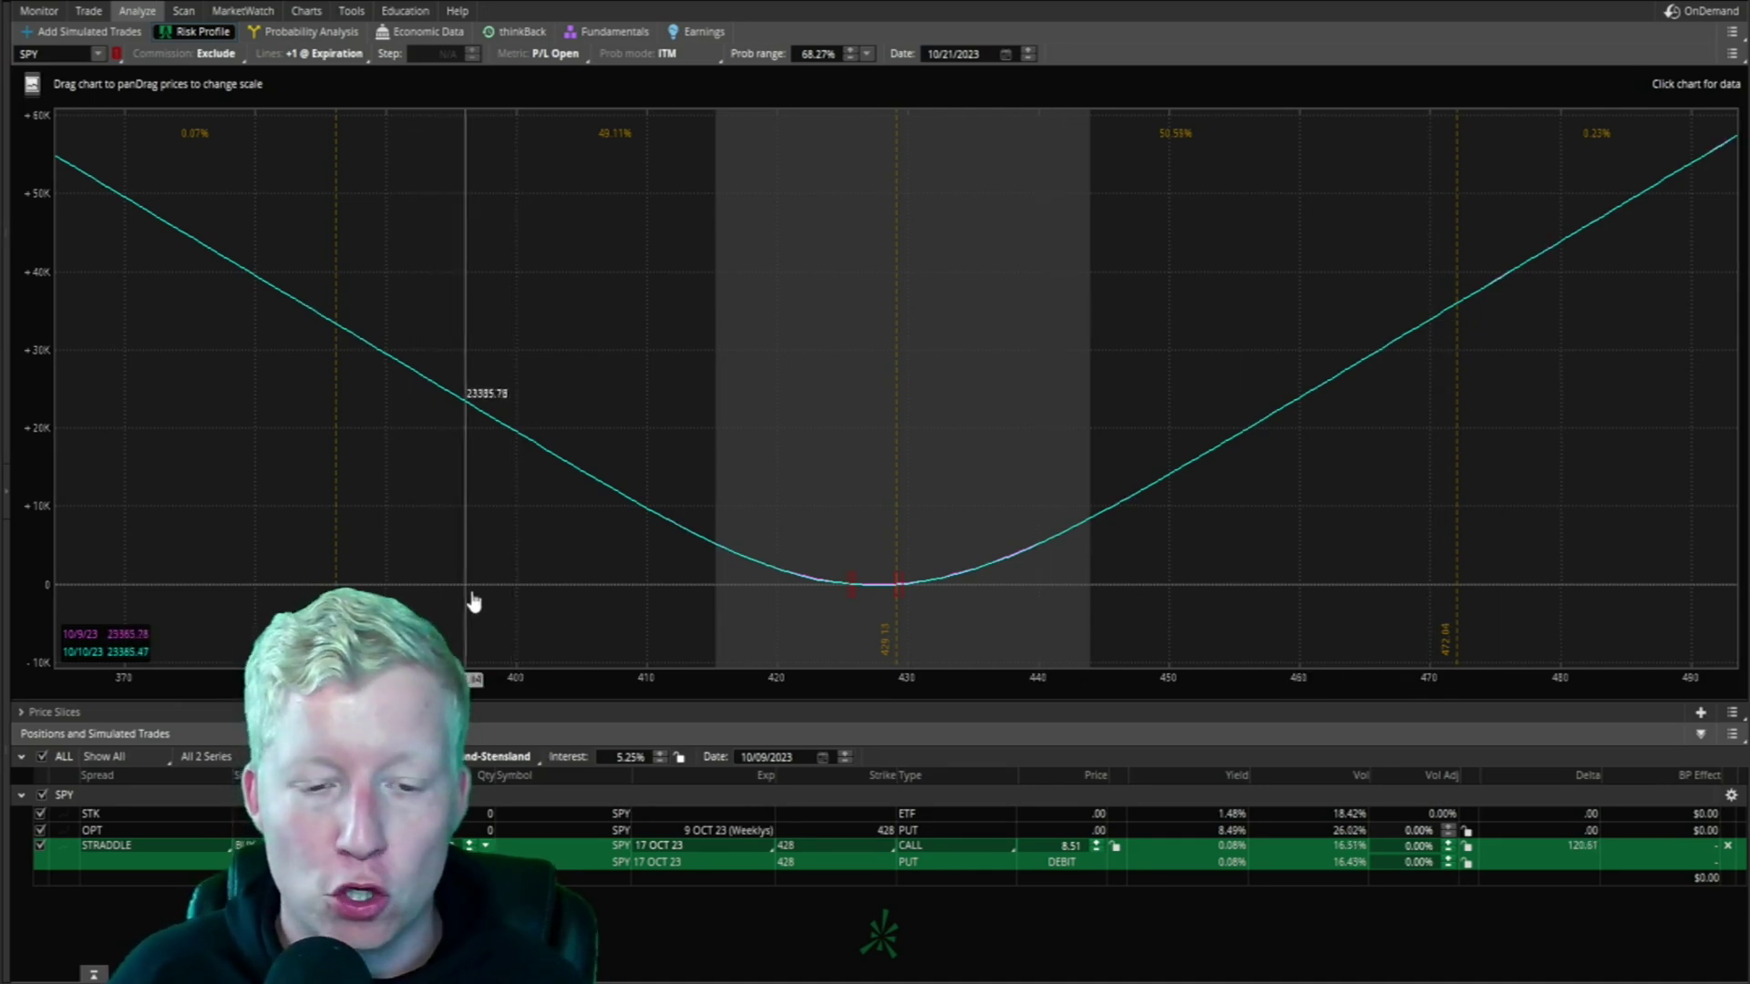
{"action": "left_click", "coordinate": [890, 849]}
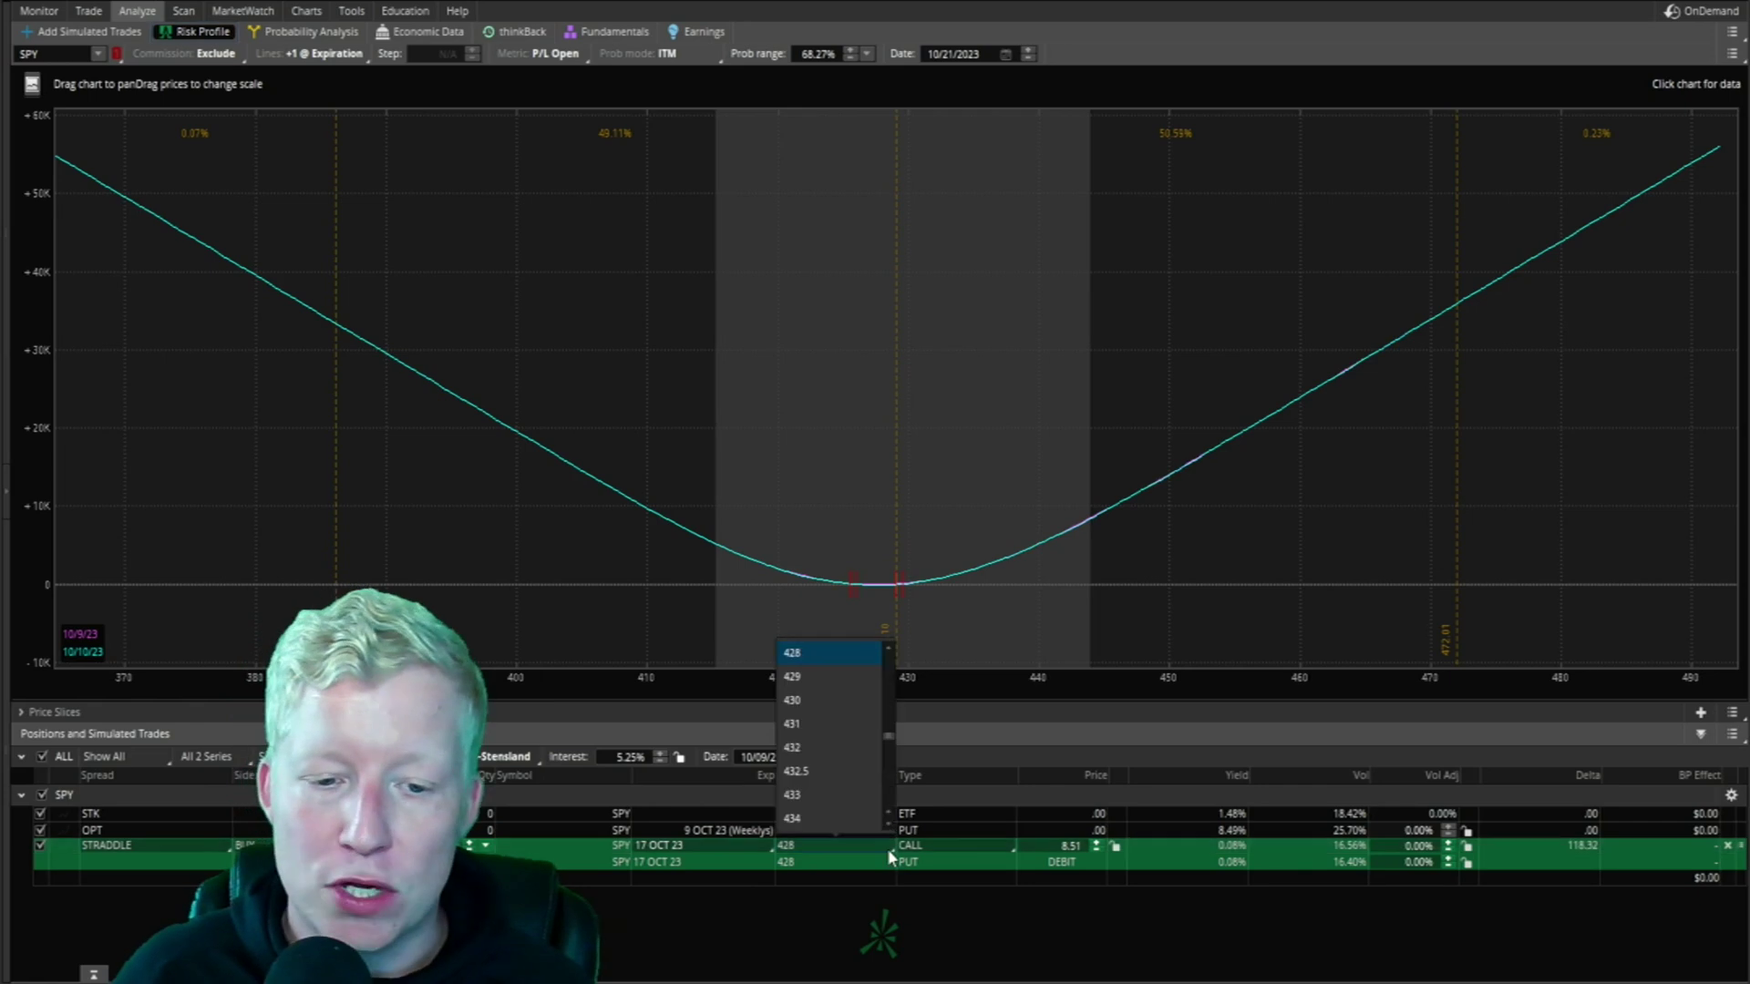
{"action": "left_click", "coordinate": [846, 700]}
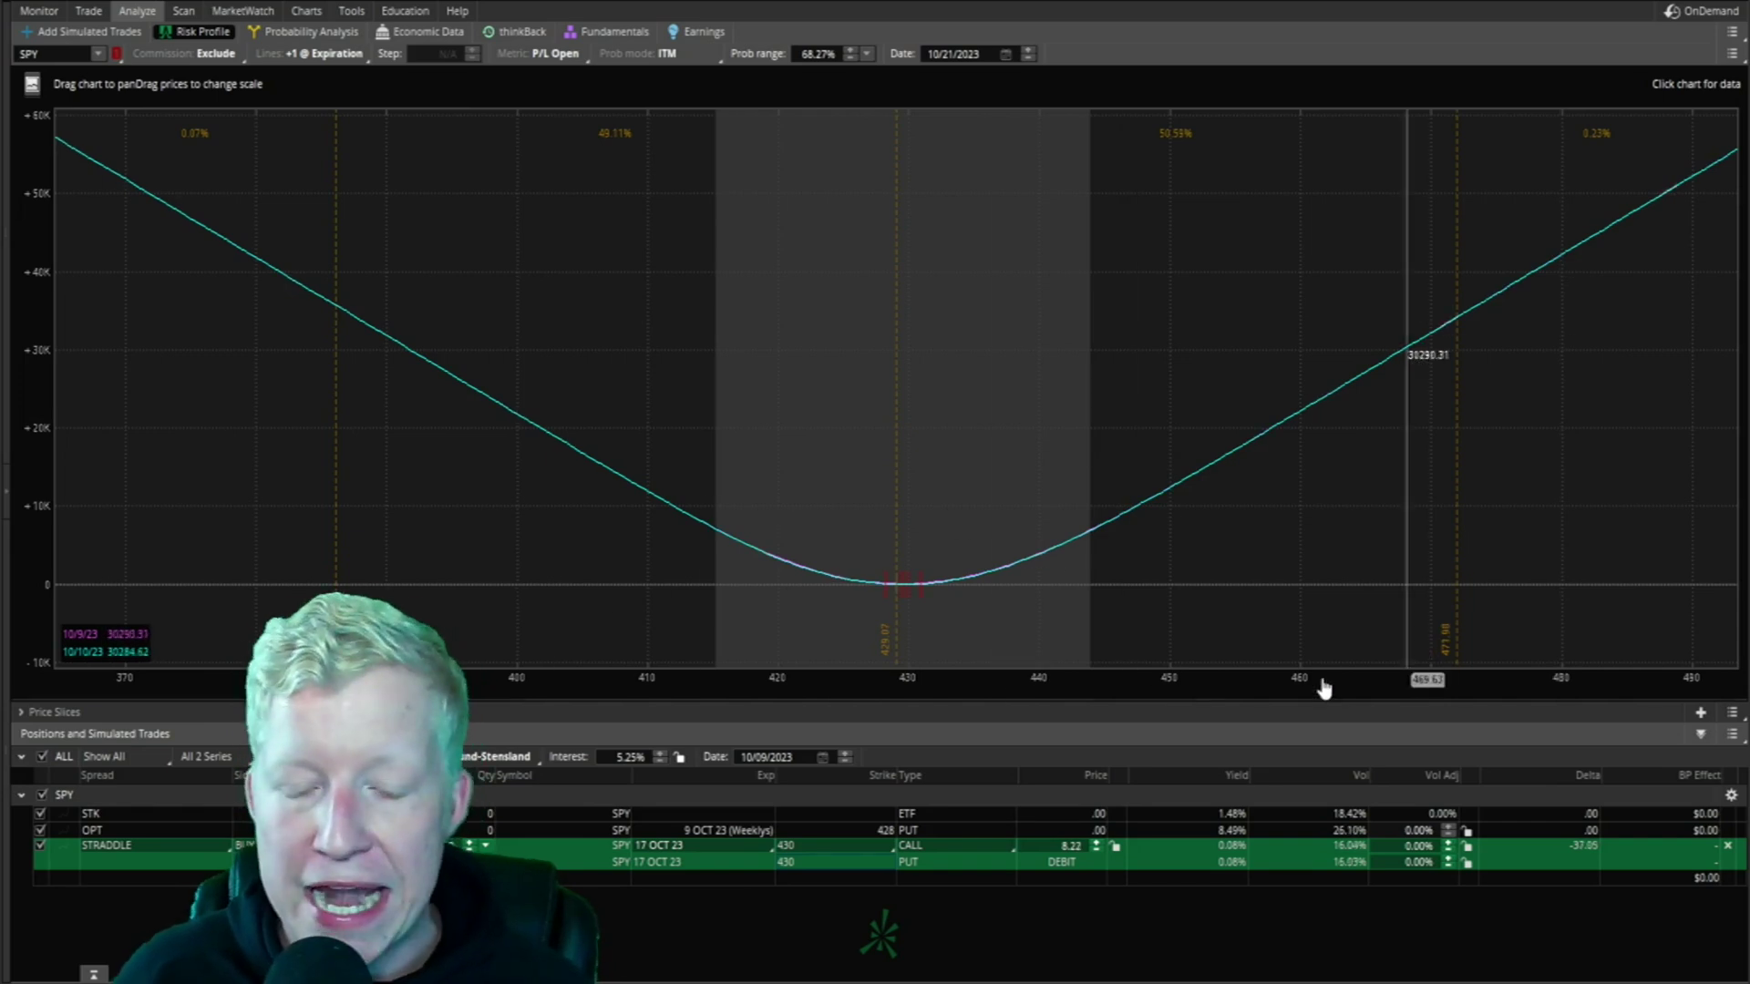
{"action": "left_click", "coordinate": [749, 845]}
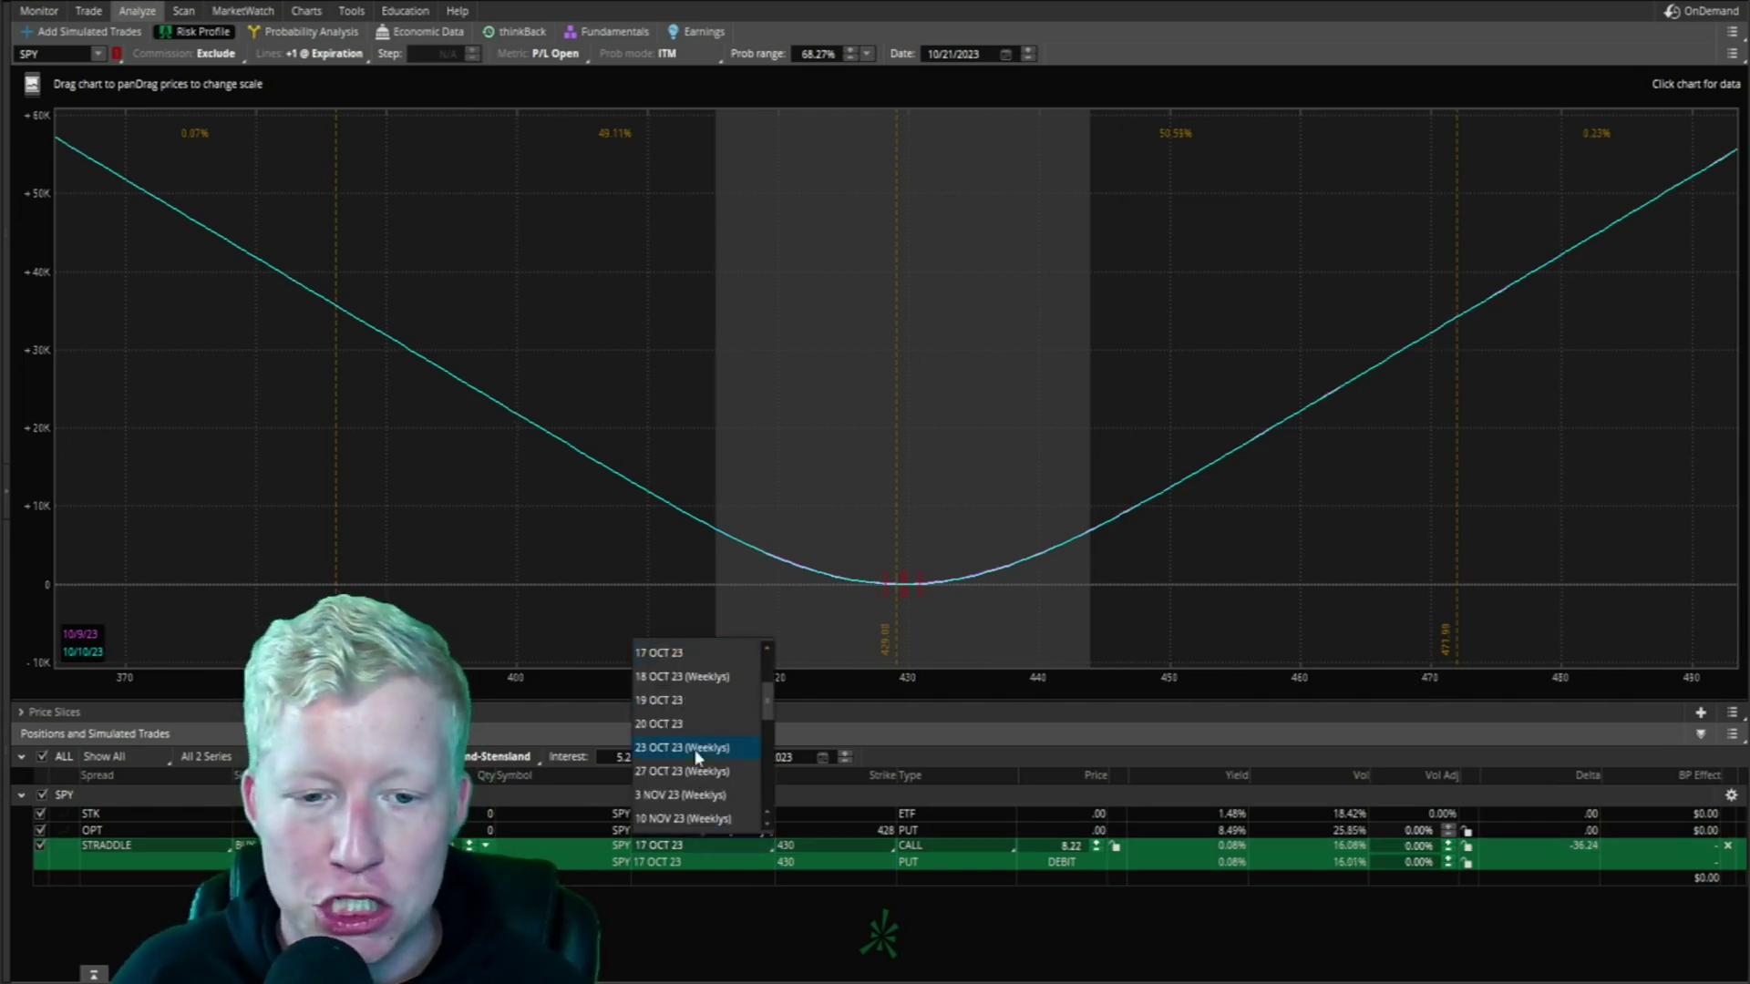
{"action": "left_click", "coordinate": [690, 725]}
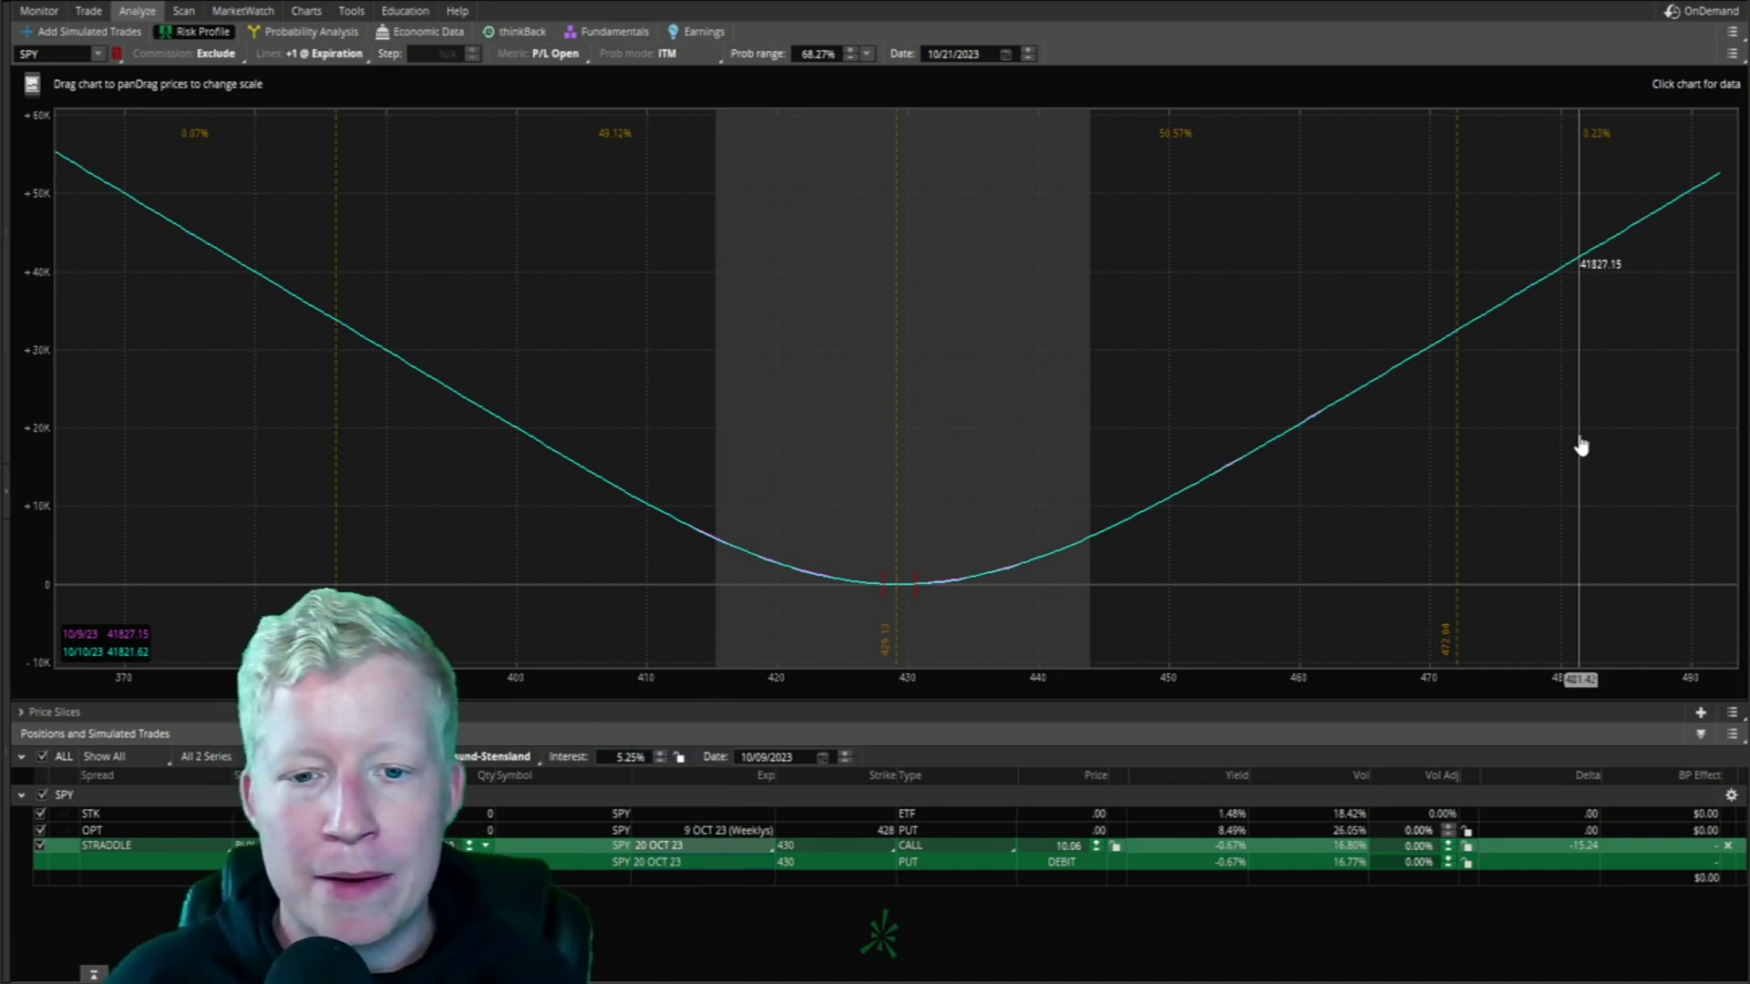
Step: Go back to the Charts page showing the 428 put chart above the SPY 5-minute chart
{"action": "left_click", "coordinate": [306, 11]}
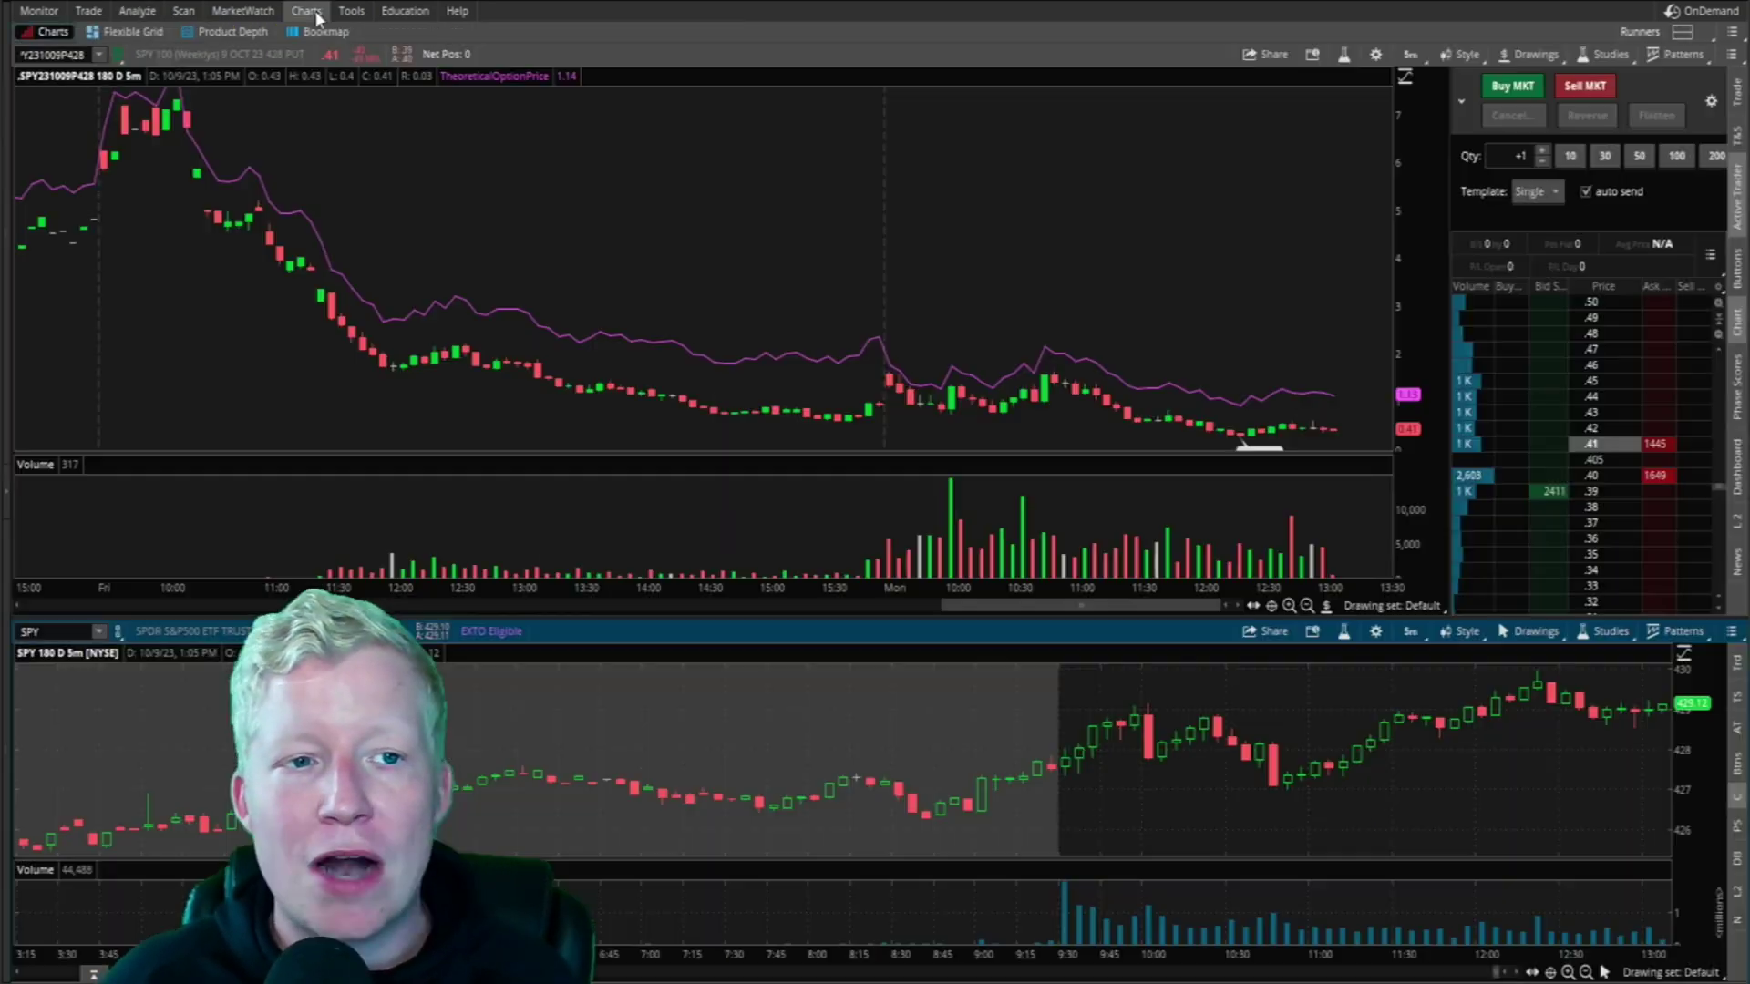